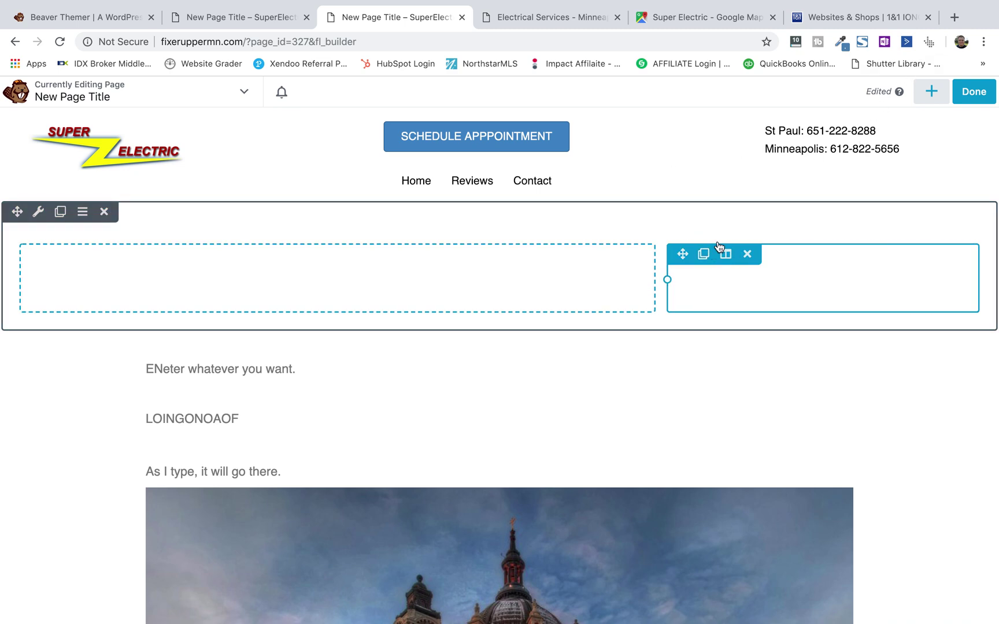
Open the Standard Modules panel beside the page's empty two-column row.
click(931, 91)
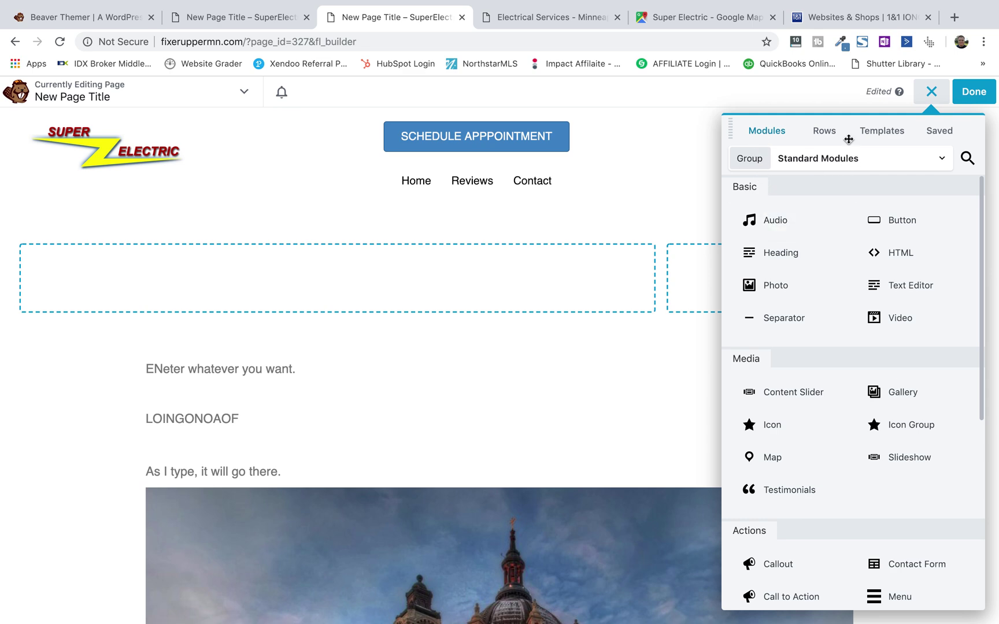
Switch the panel to Templates > Rows and show the prebuilt Heroes layouts.
click(882, 132)
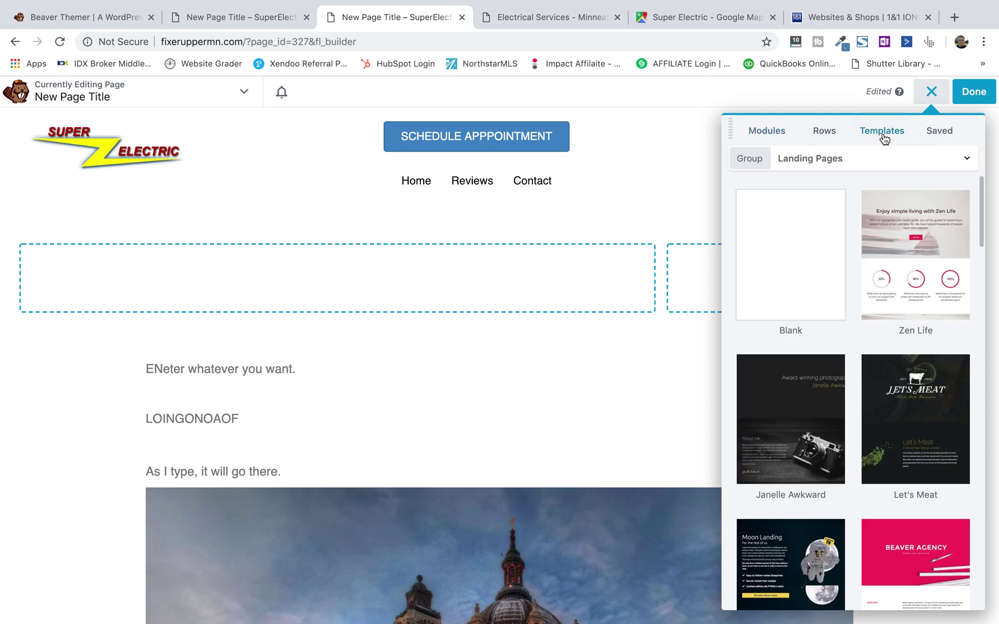
click(825, 135)
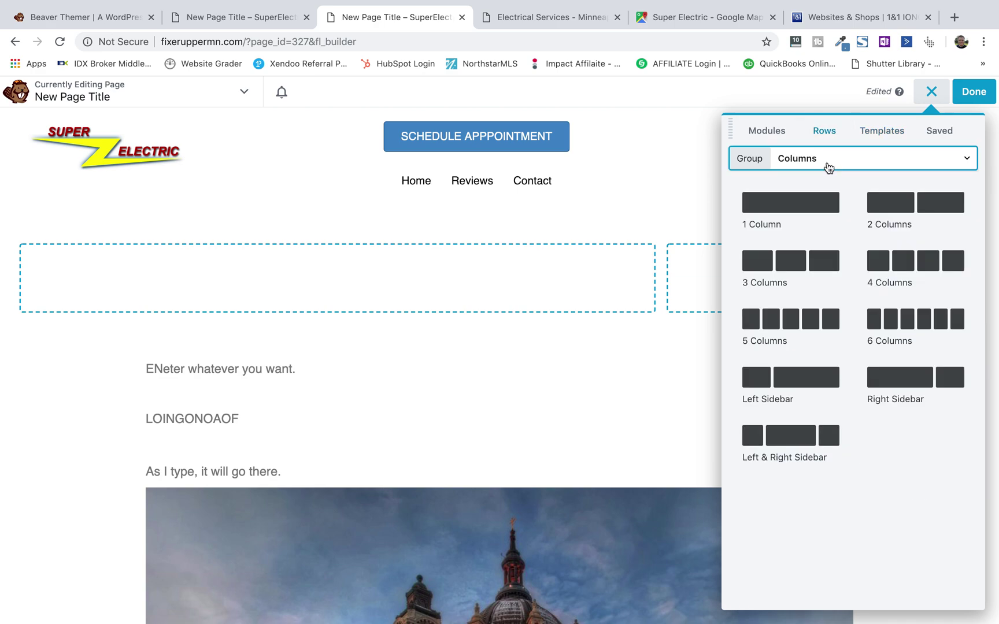
click(826, 165)
click(815, 240)
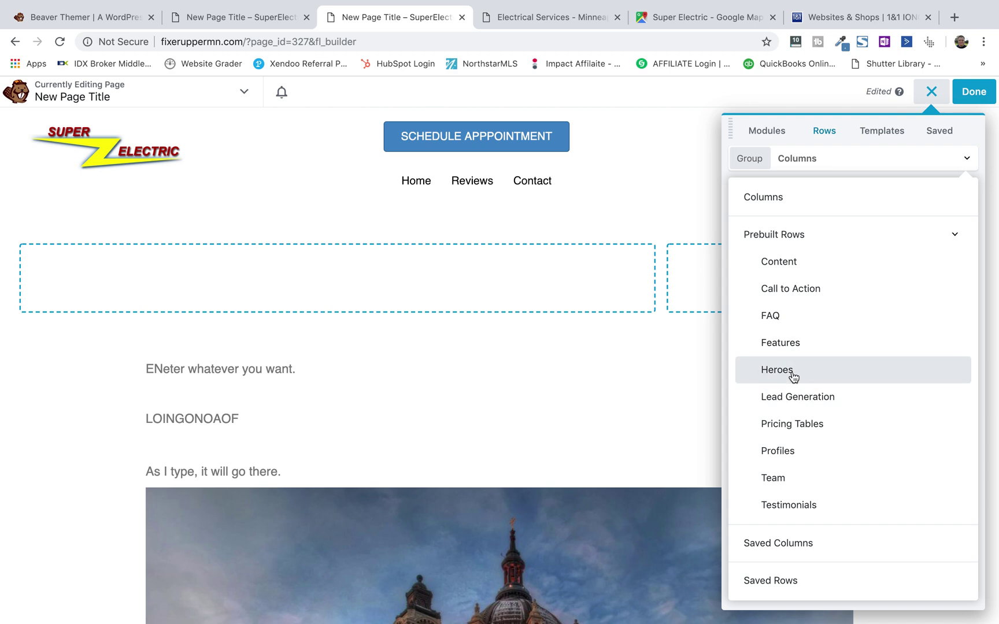
click(791, 376)
Drag the Heroes 2 row onto the top of the page.
scroll(798, 334, down, 1)
scroll(799, 334, down, 5)
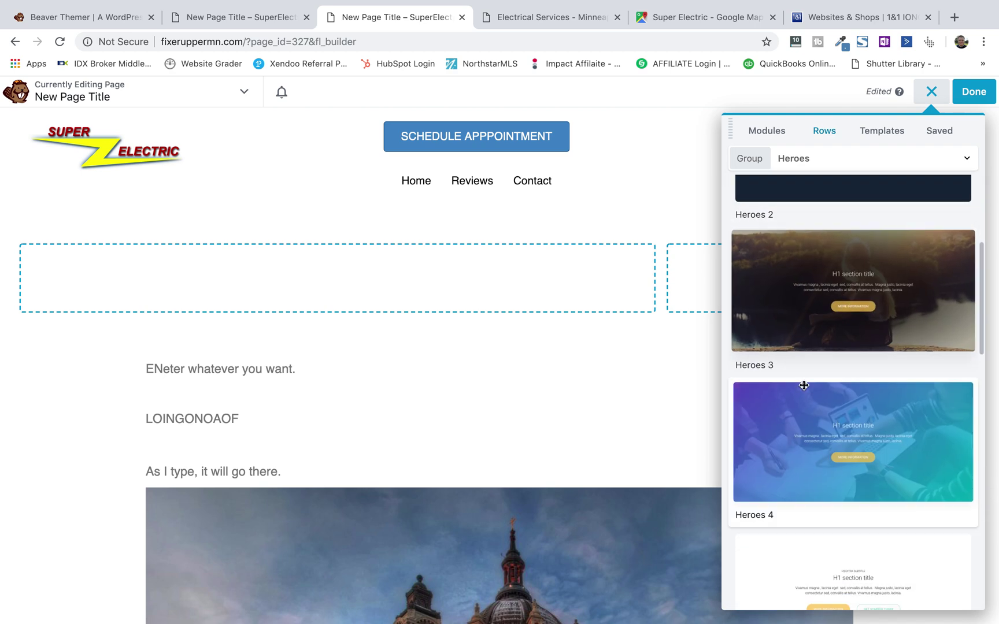
scroll(801, 347, down, 6)
scroll(804, 385, up, 7)
scroll(804, 385, up, 4)
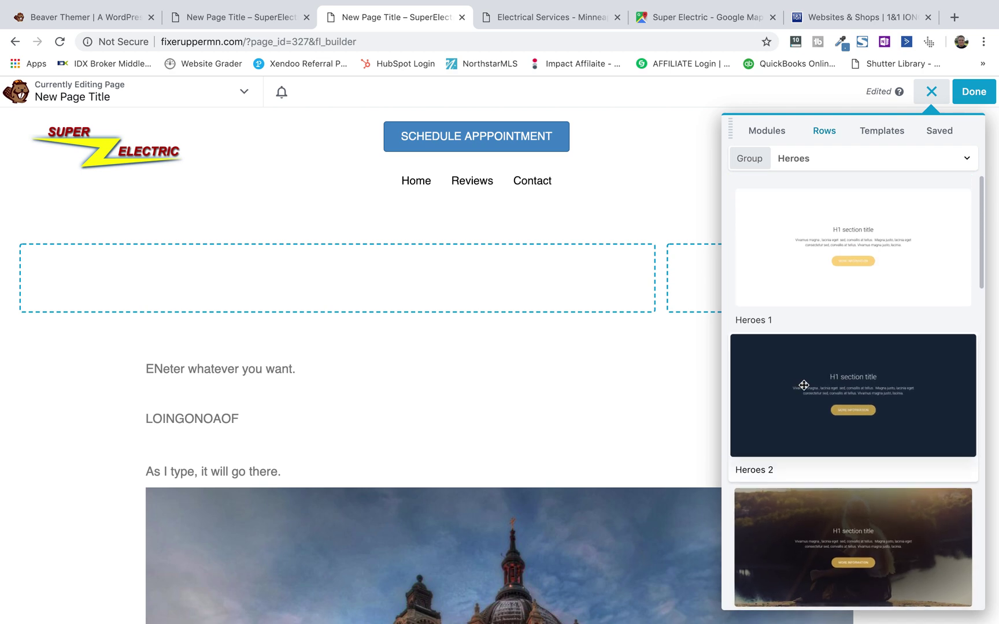
scroll(804, 386, down, 2)
scroll(827, 323, up, 2)
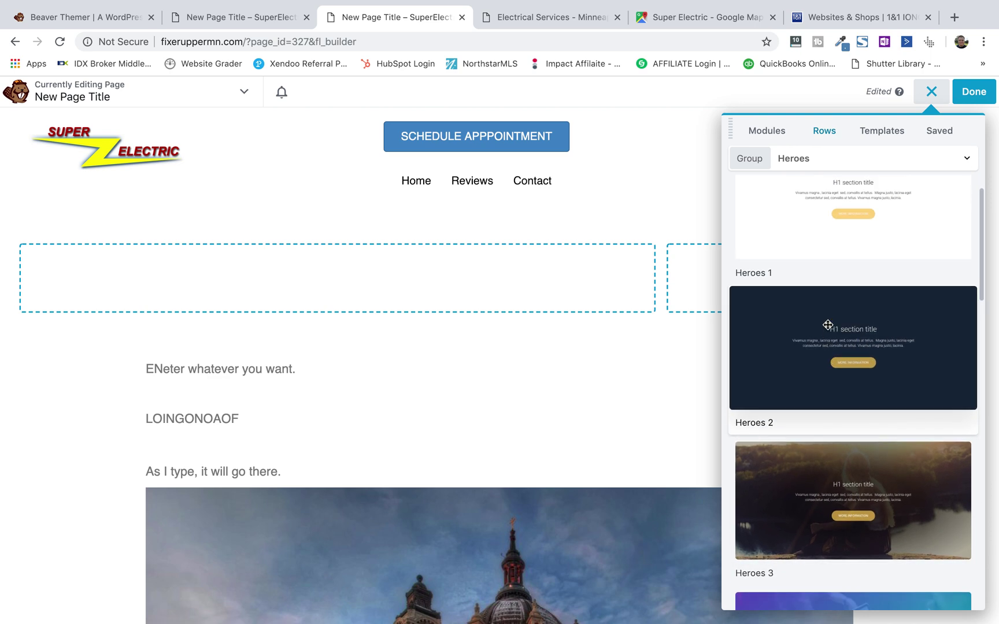
scroll(799, 364, up, 2)
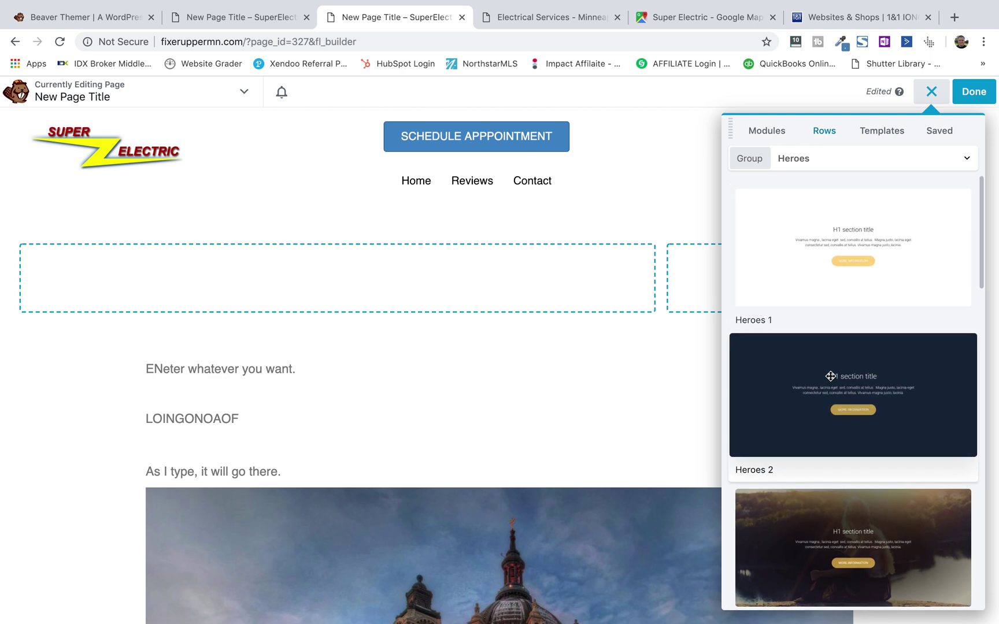
drag(799, 370, 528, 215)
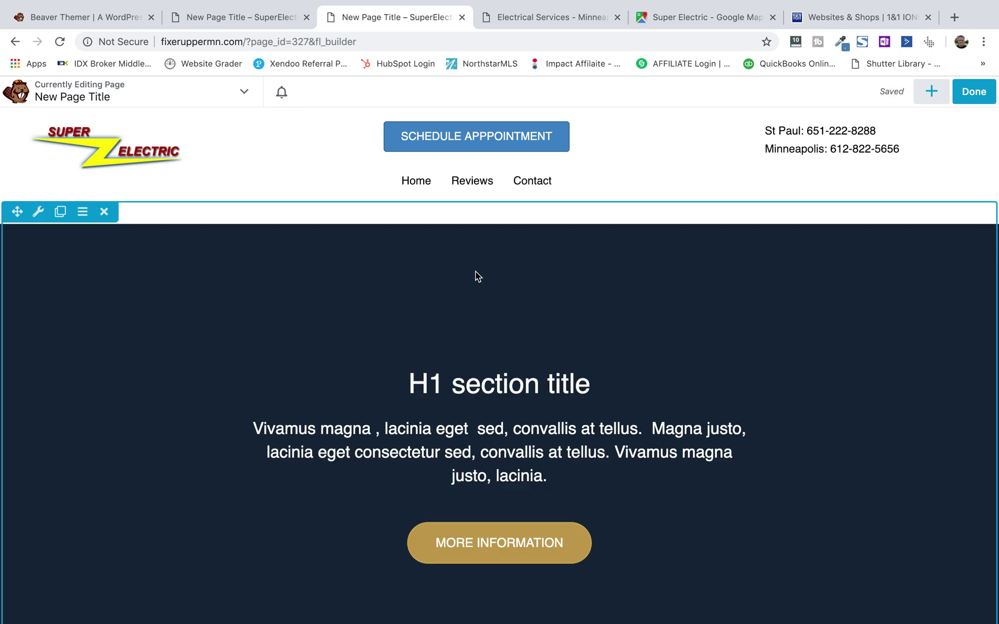
Delete the empty two-column row below the hero.
scroll(442, 301, down, 1)
scroll(443, 301, down, 5)
scroll(442, 305, down, 2)
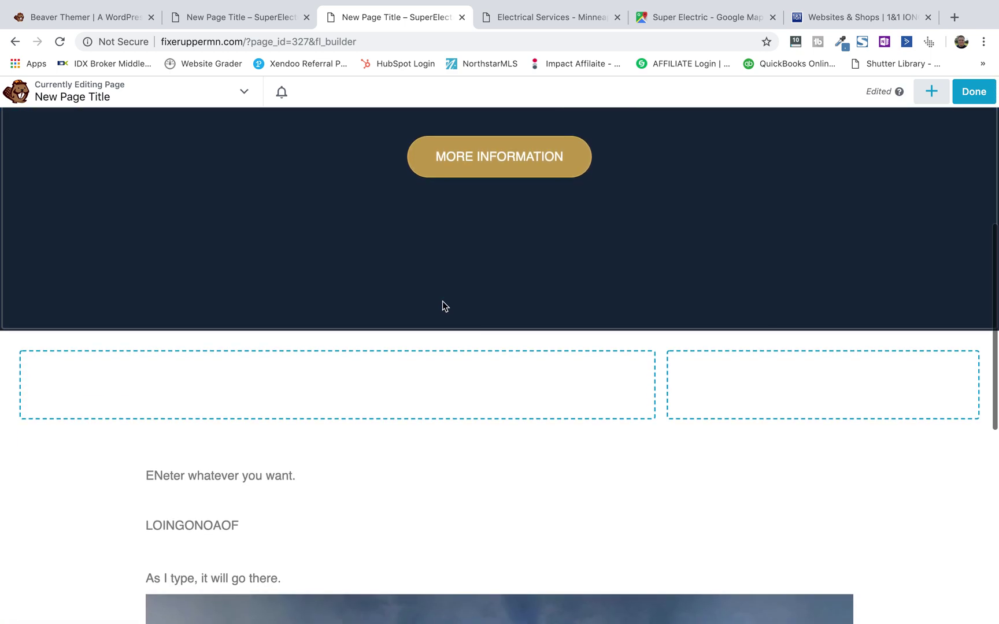
click(104, 318)
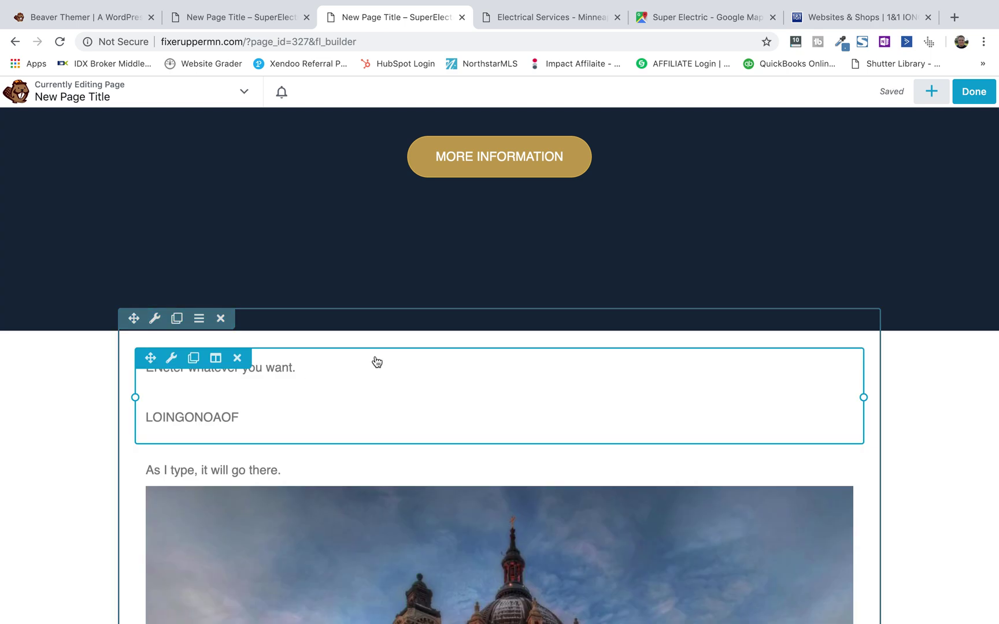
scroll(375, 361, up, 5)
Change the hero heading to 'Edit this Page Easily' and save it.
click(511, 270)
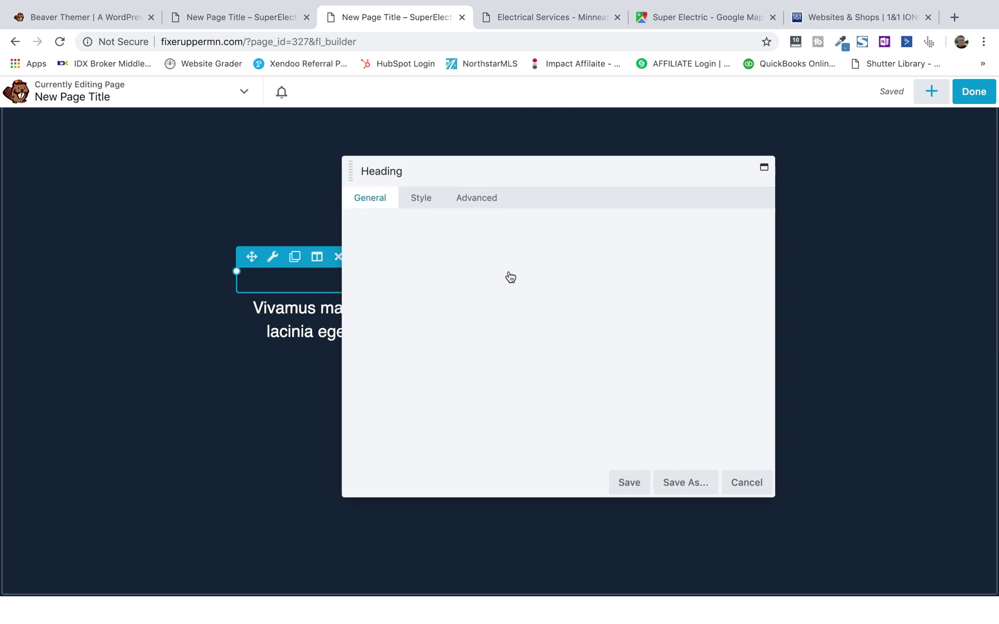
triple_click(593, 240)
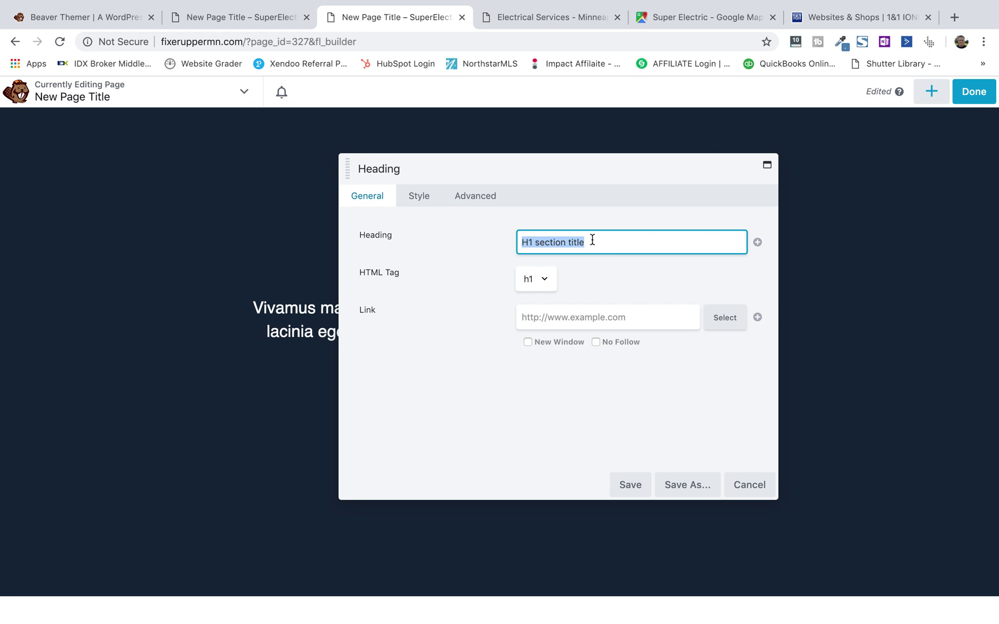
text(Edit this Page Easily)
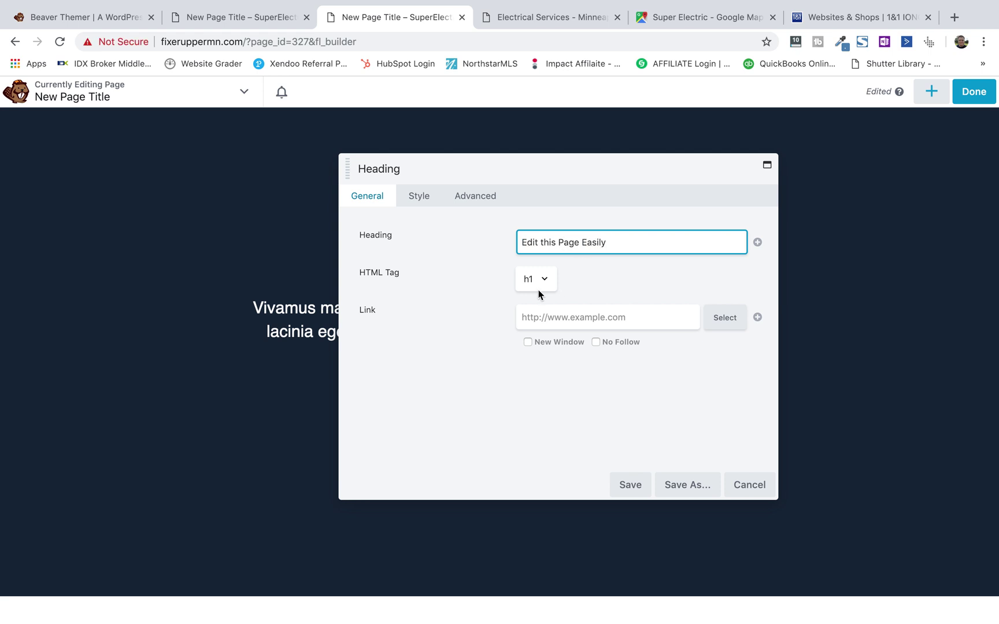
click(420, 206)
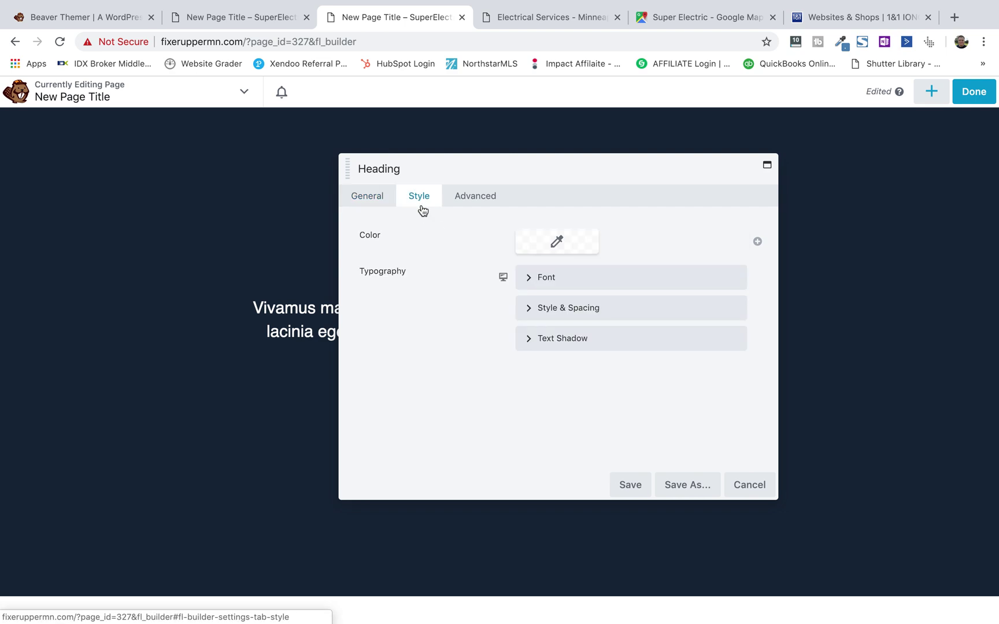
click(630, 483)
scroll(511, 356, down, 3)
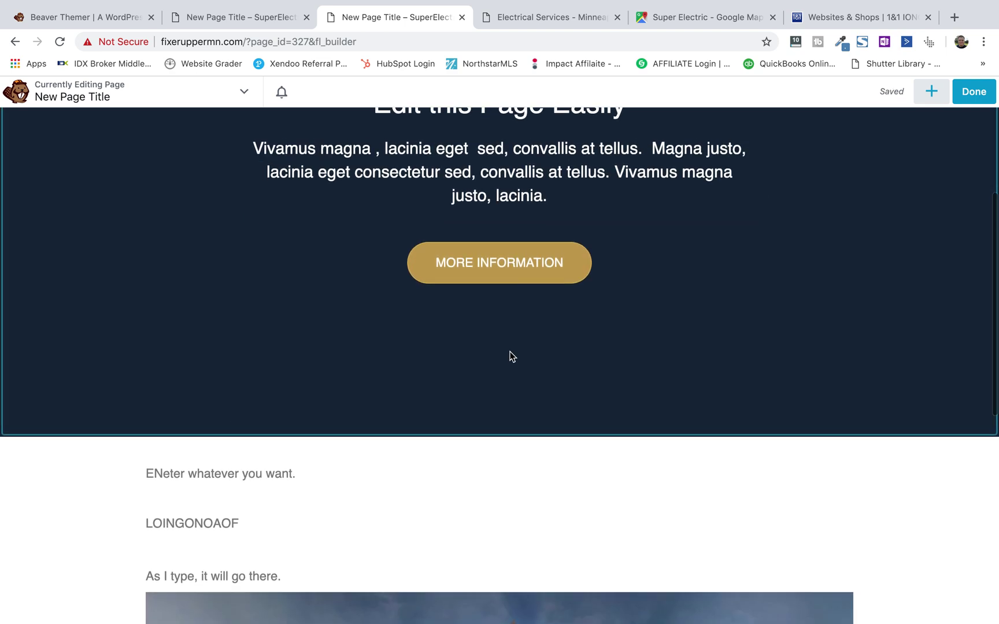
scroll(511, 355, up, 2)
Clear the MORE INFORMATION button's background and hover colours so it turns default blue, and save.
click(496, 361)
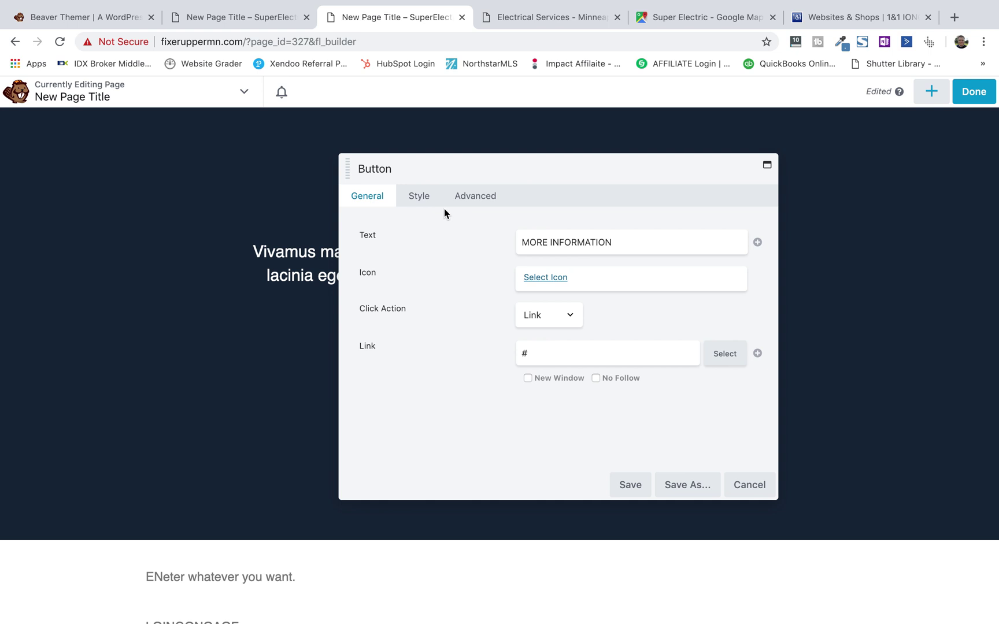
click(419, 199)
scroll(494, 397, down, 4)
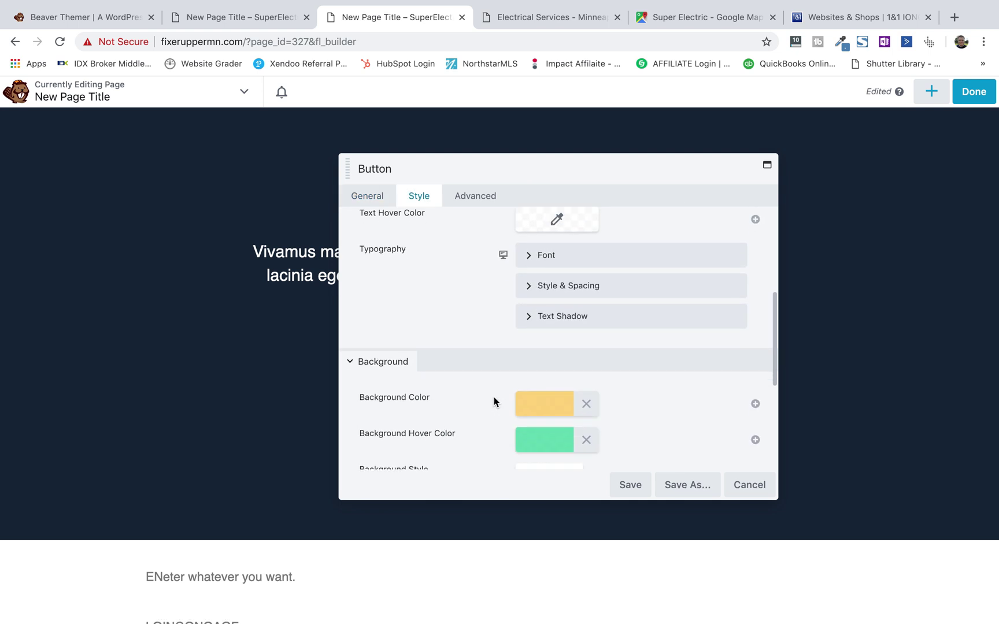
scroll(494, 396, down, 2)
click(586, 352)
click(586, 387)
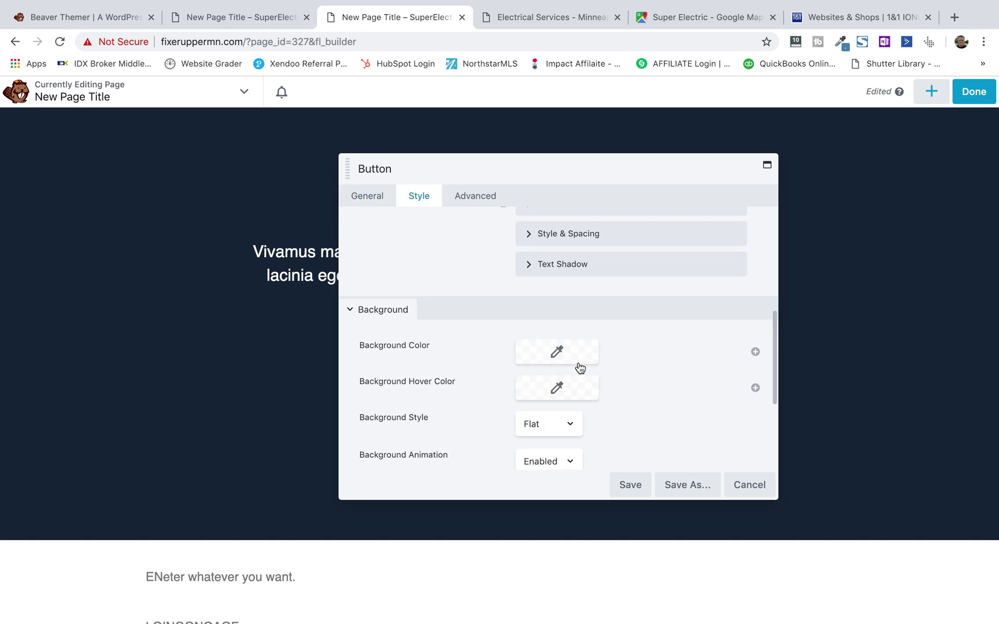
scroll(427, 335, down, 3)
scroll(427, 335, up, 8)
scroll(427, 335, down, 5)
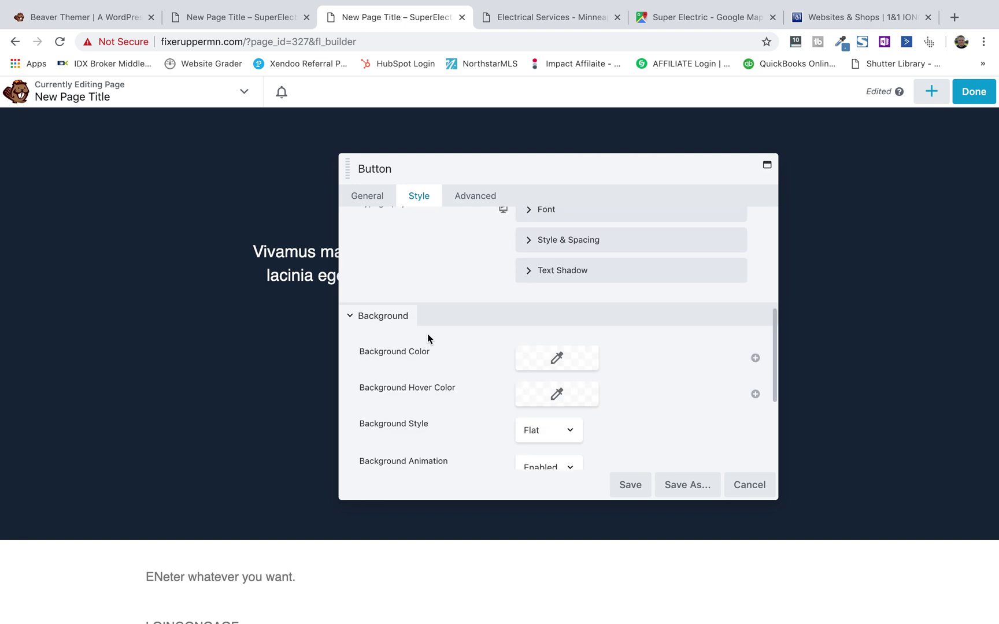
scroll(427, 334, down, 3)
click(628, 485)
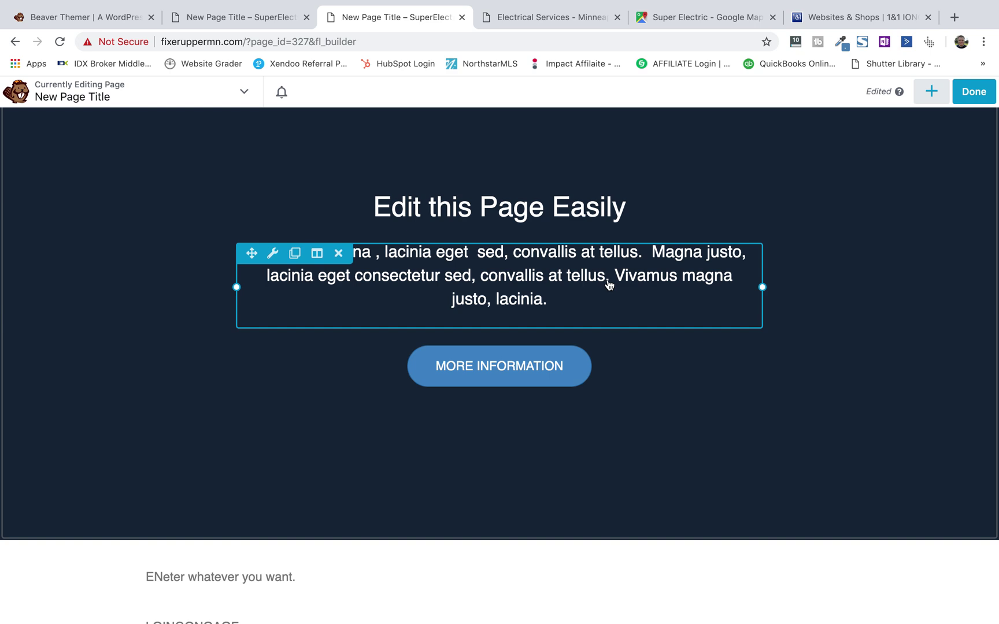
scroll(609, 284, down, 7)
scroll(609, 285, up, 5)
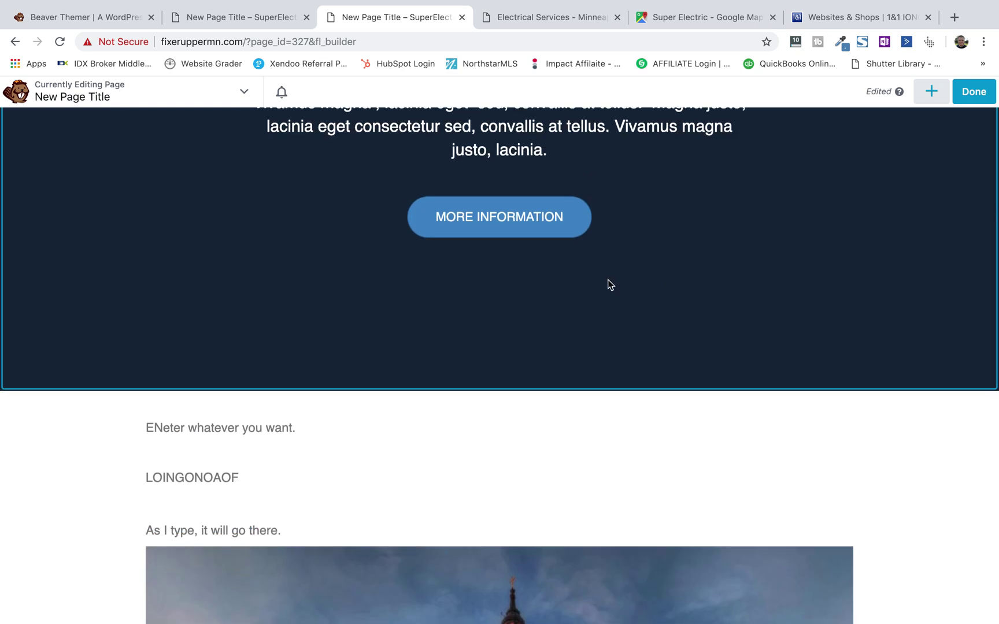
Add the prebuilt Content 1 row below the hero section.
scroll(609, 284, up, 6)
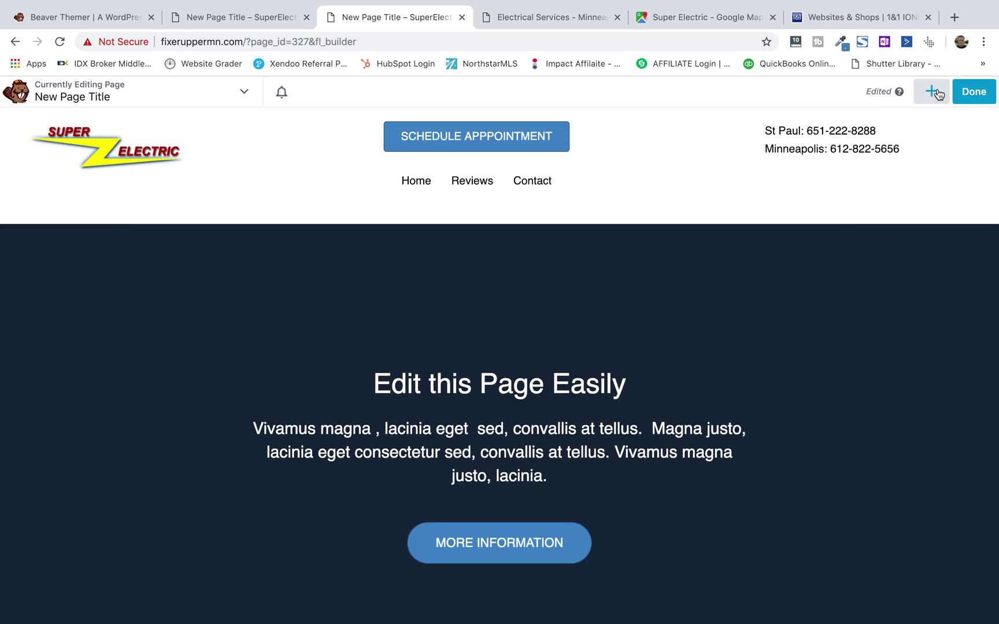
scroll(774, 298, down, 7)
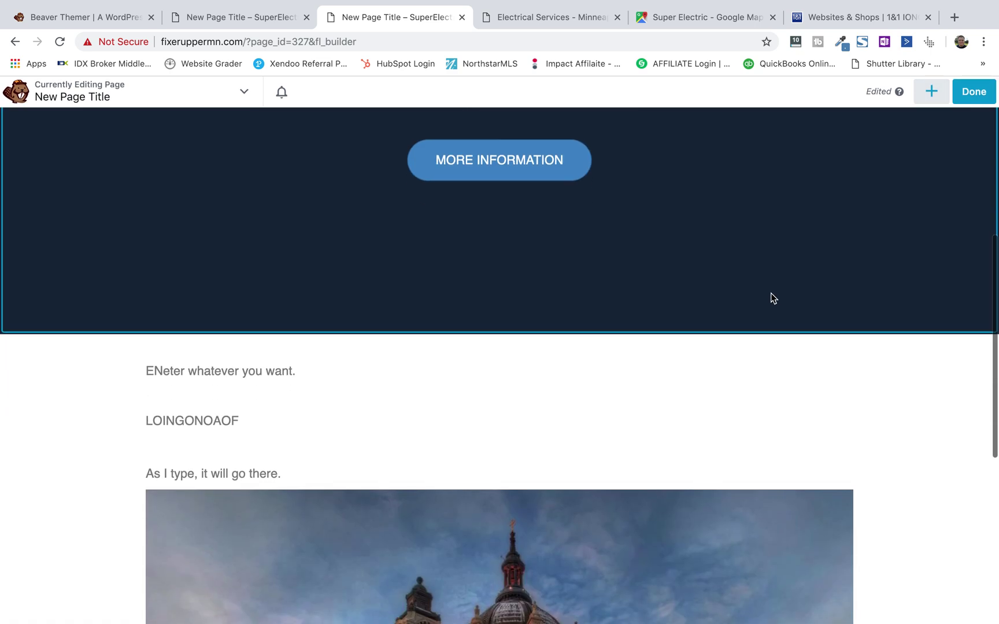
click(932, 95)
click(826, 160)
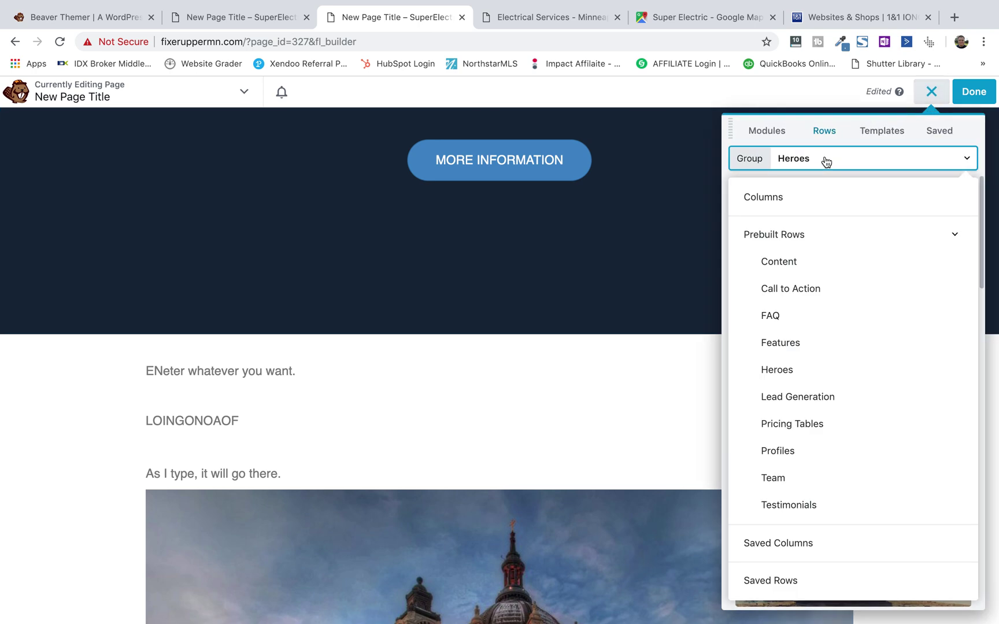
click(808, 265)
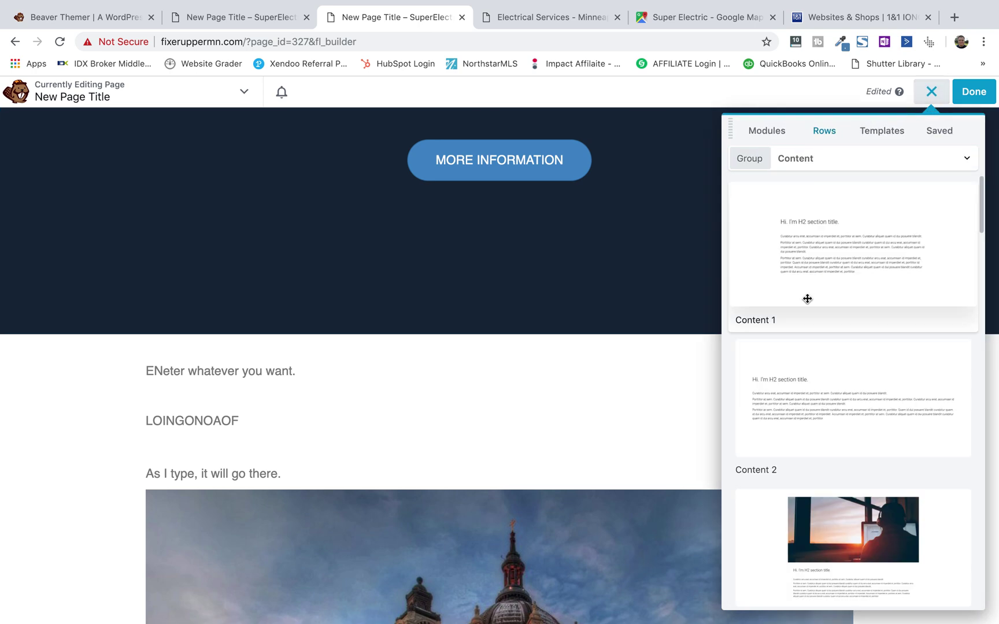
drag(821, 237, 463, 356)
Add the Features 1 three-card row below the text section.
scroll(653, 286, down, 5)
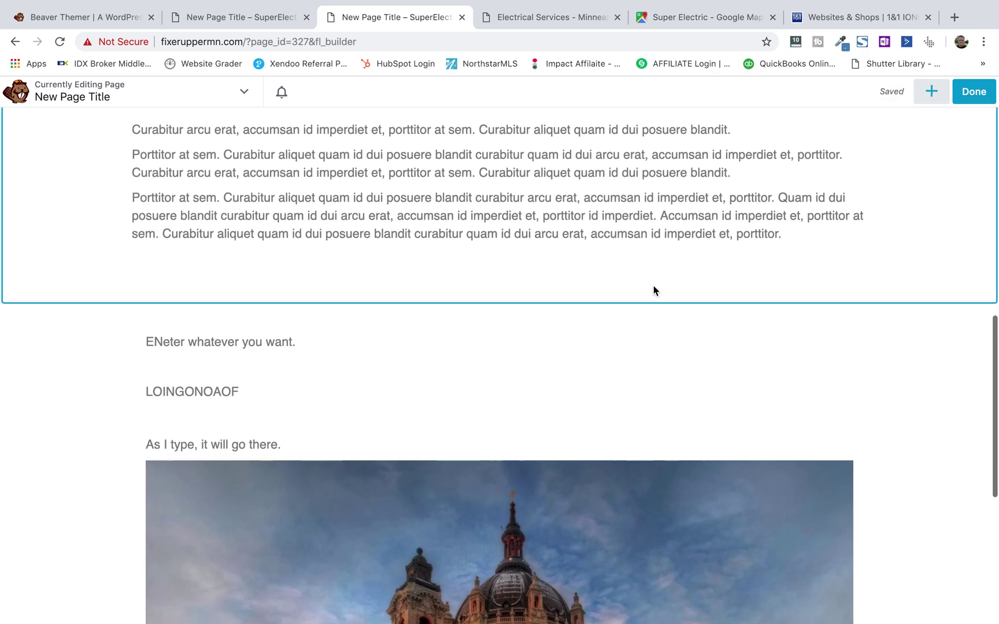
click(931, 91)
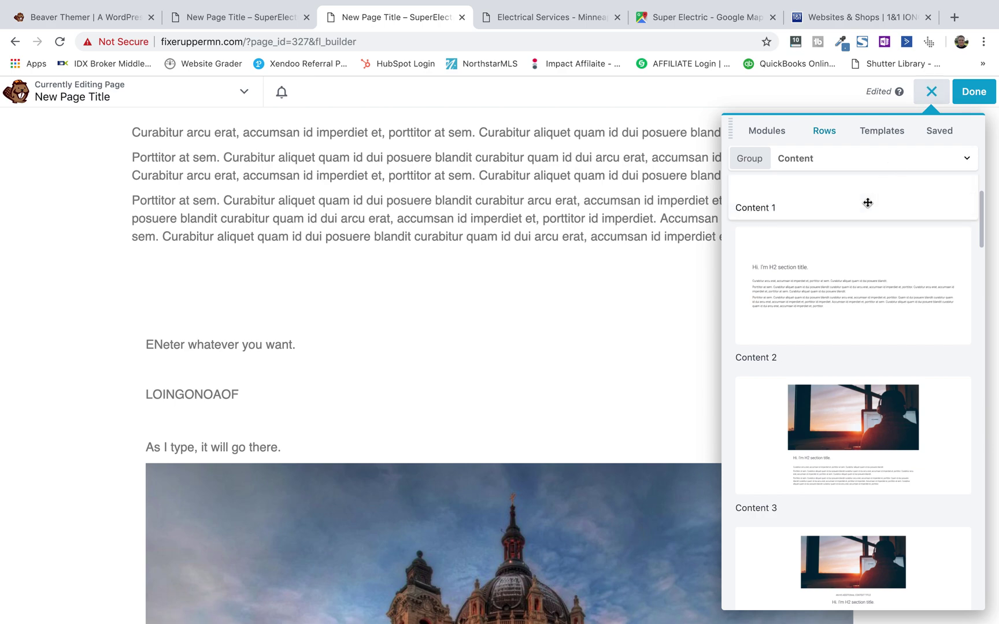
click(800, 167)
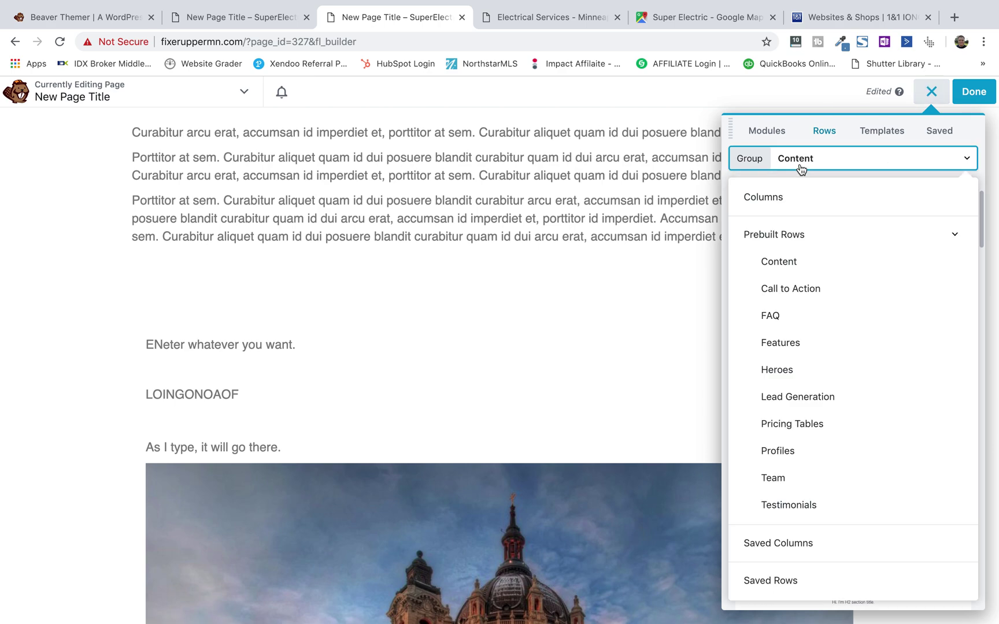
click(804, 344)
drag(883, 261, 408, 237)
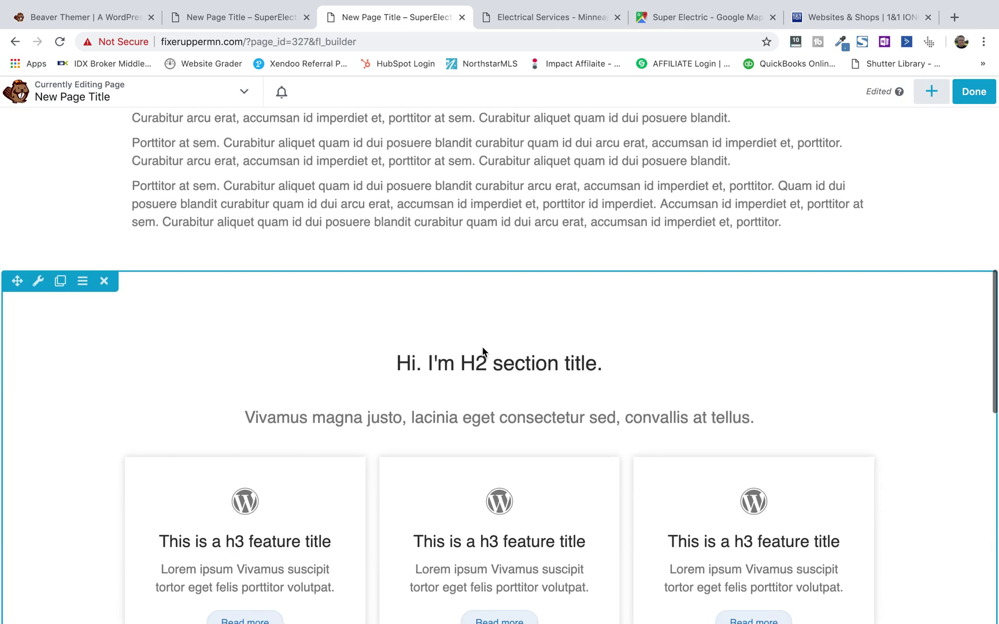
Add the dark Cta 4 Call to Action row below the feature cards.
scroll(482, 350, down, 6)
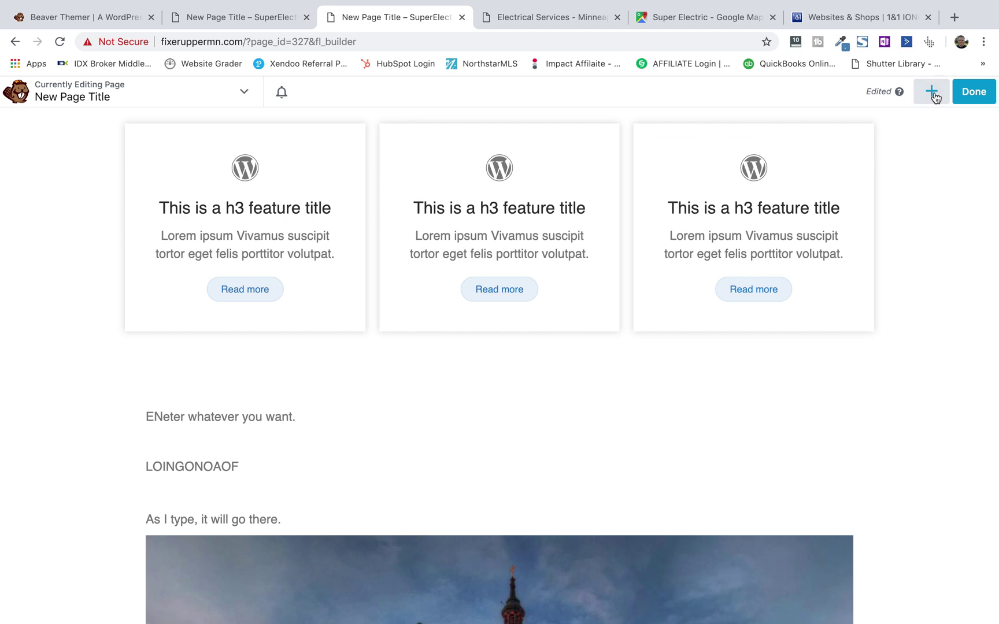
click(932, 92)
click(802, 167)
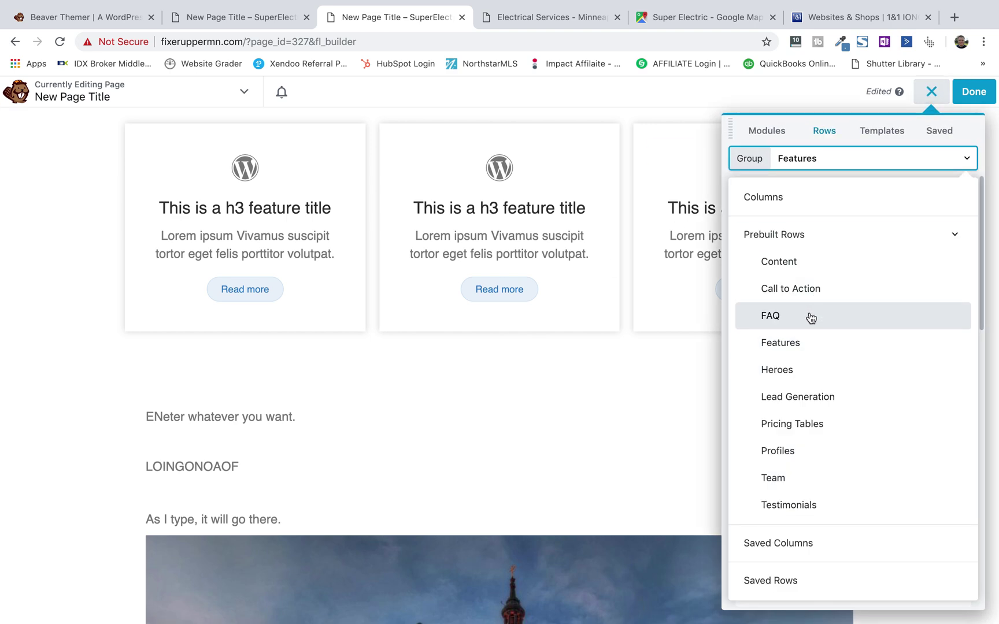
click(821, 290)
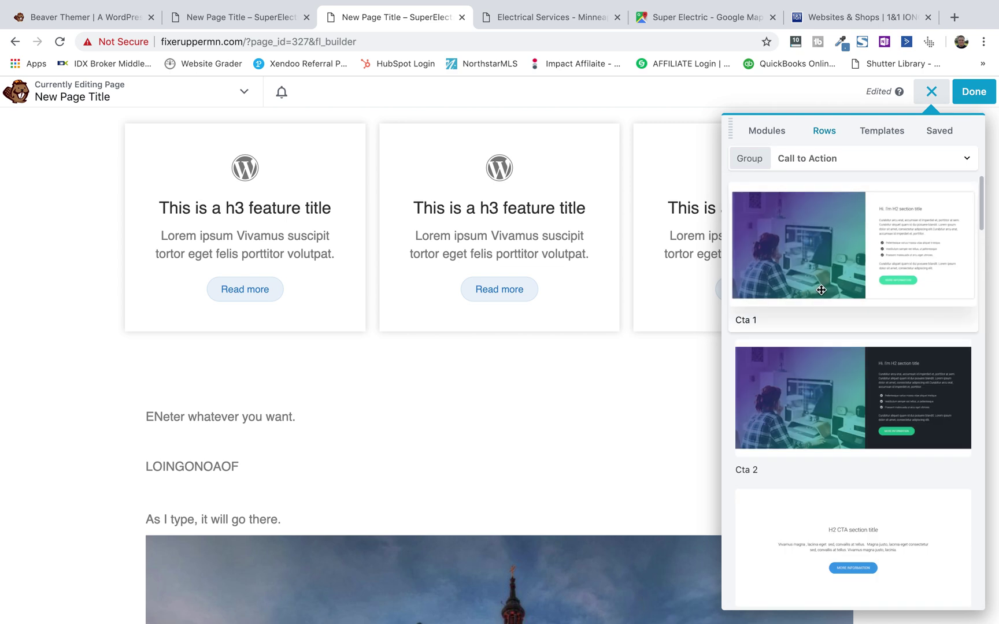
scroll(820, 321, down, 4)
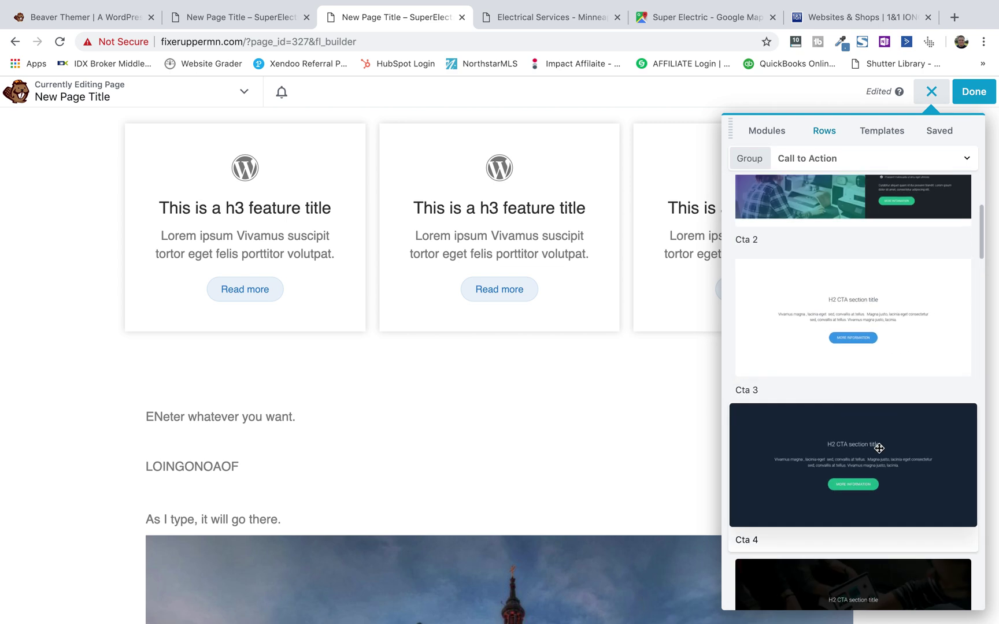
drag(877, 445, 451, 359)
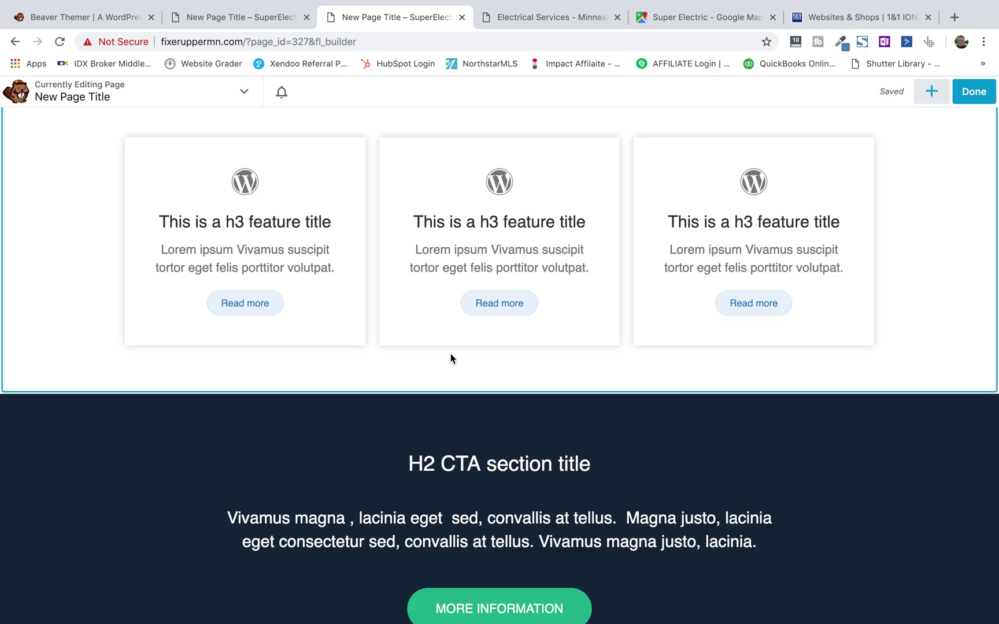
Clear the first card's Read more button text and background colours, including hover colours.
scroll(452, 359, up, 10)
scroll(451, 357, down, 10)
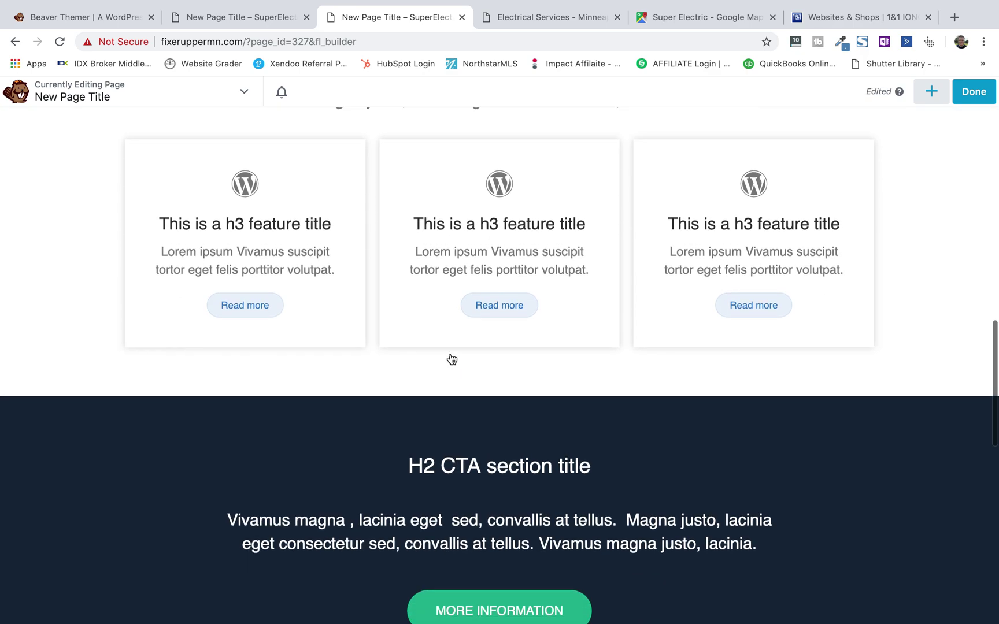
scroll(491, 292, down, 5)
scroll(489, 299, up, 15)
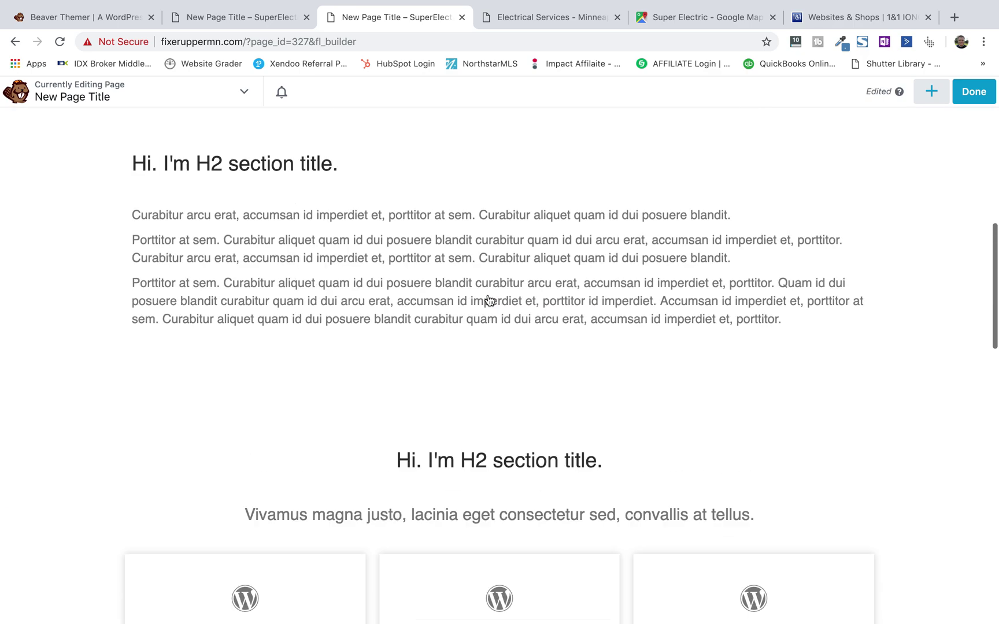
scroll(489, 299, down, 8)
scroll(489, 299, down, 5)
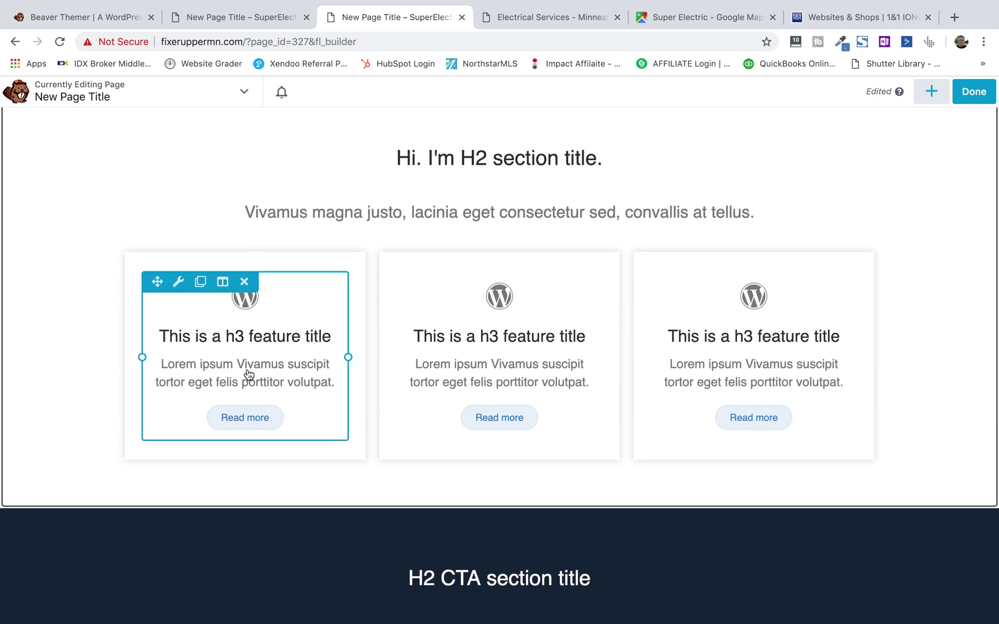
click(249, 375)
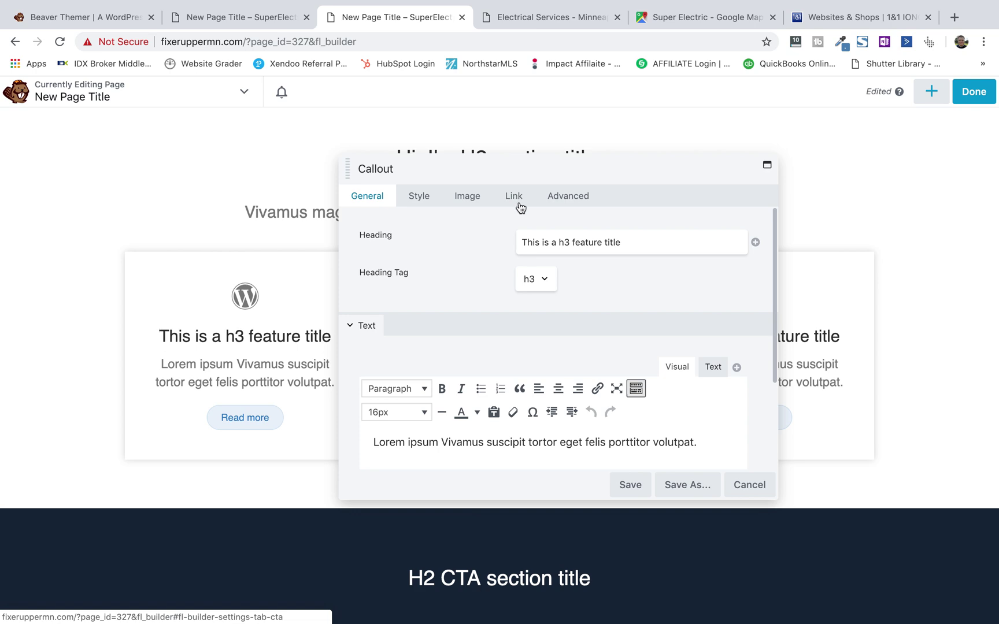
click(514, 196)
scroll(483, 319, down, 6)
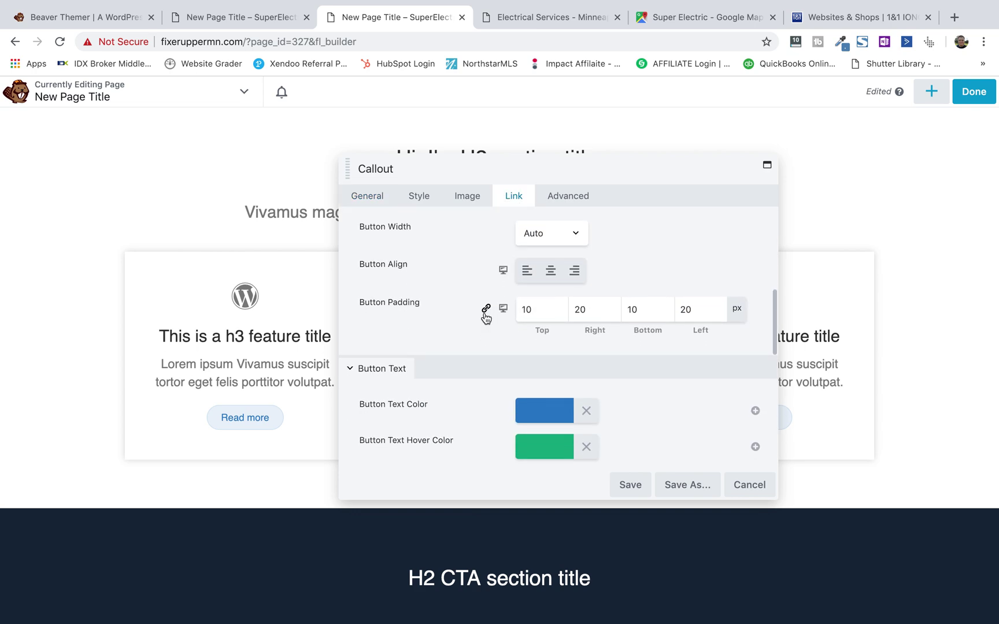
click(587, 410)
click(586, 447)
scroll(470, 395, down, 7)
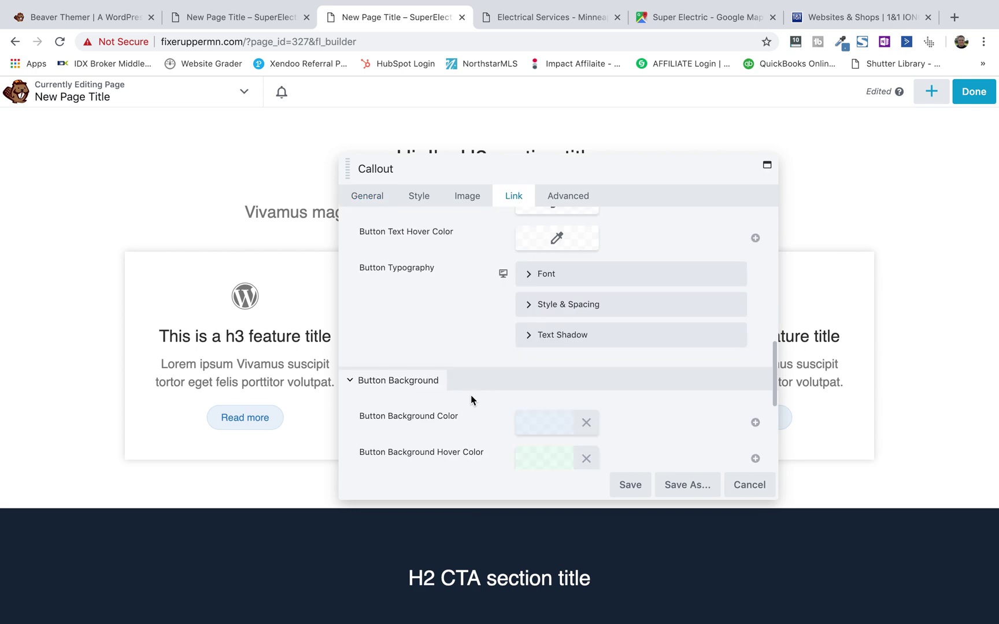
click(586, 265)
click(587, 302)
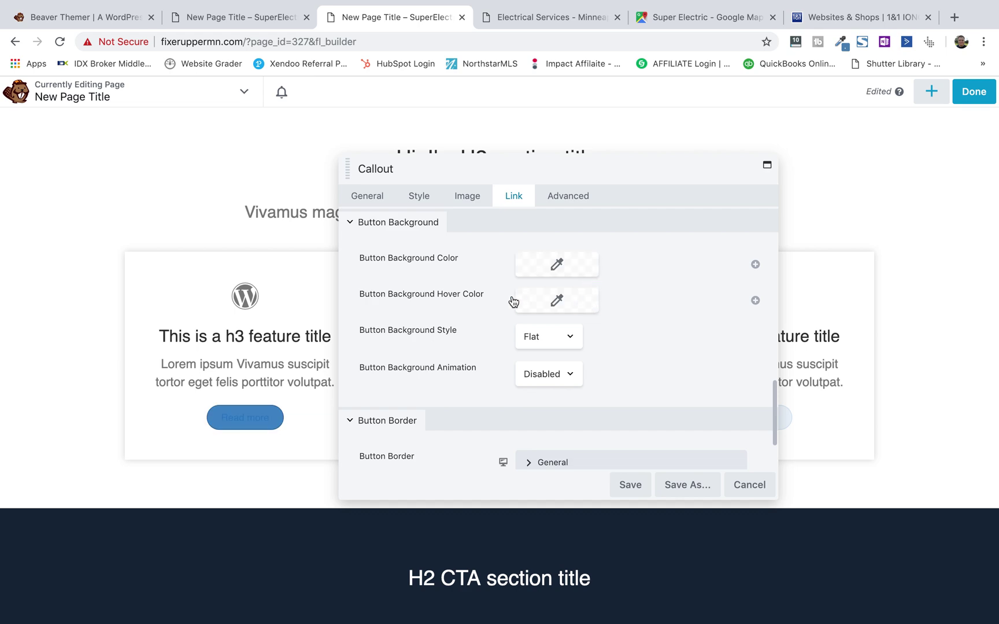
Set the button text colour to white and save the card.
scroll(458, 300, down, 3)
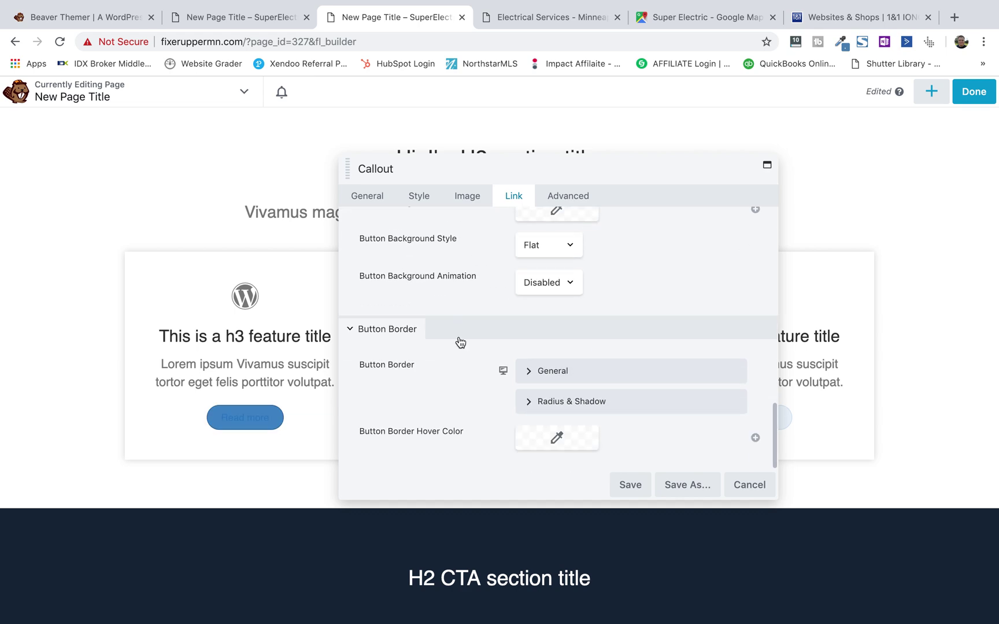
scroll(435, 367, up, 10)
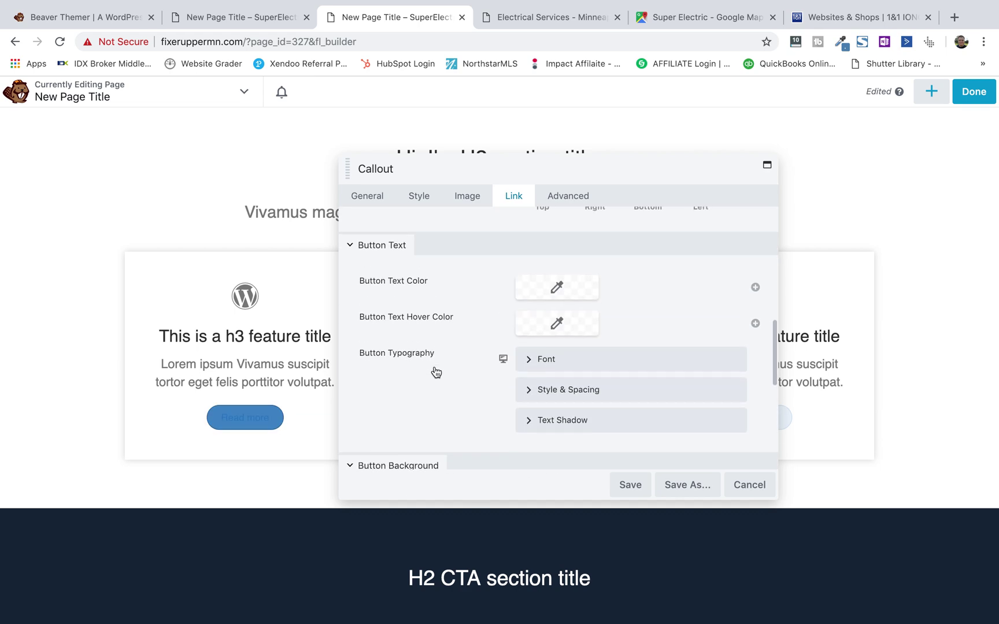
click(573, 324)
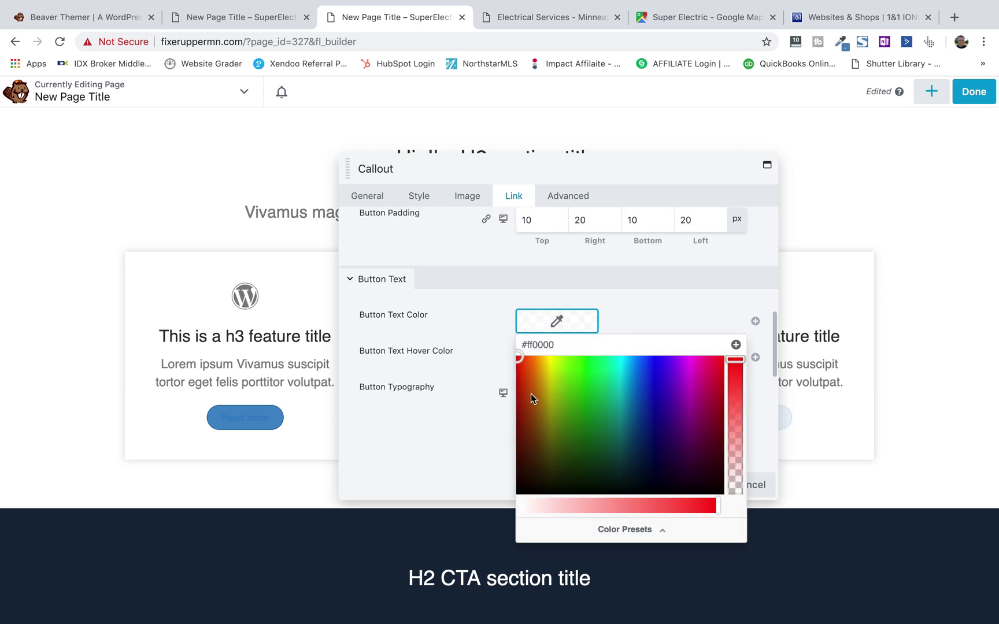
click(546, 506)
drag(546, 505, 509, 508)
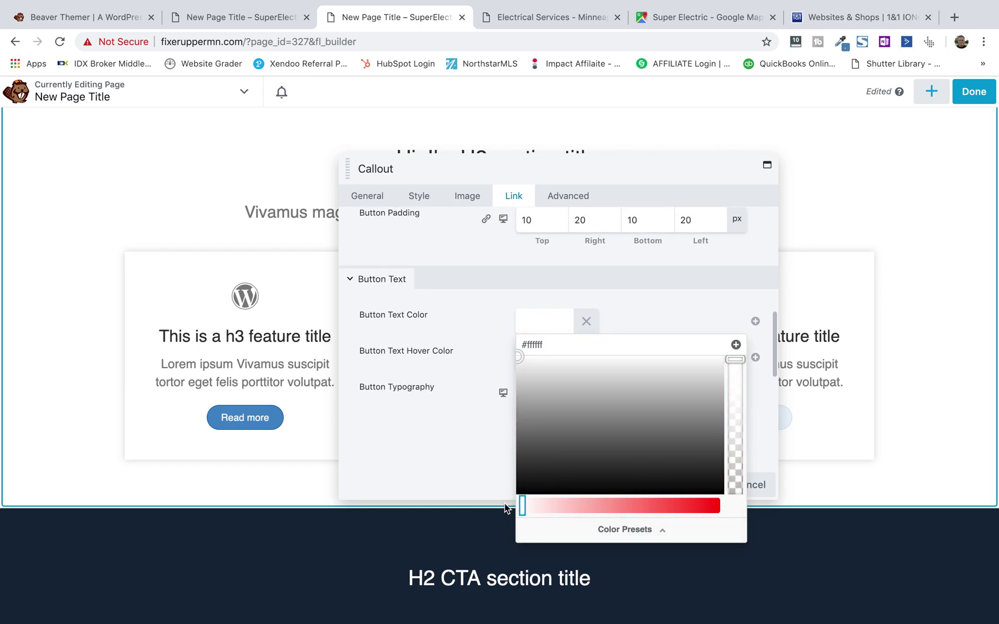
click(440, 391)
click(640, 489)
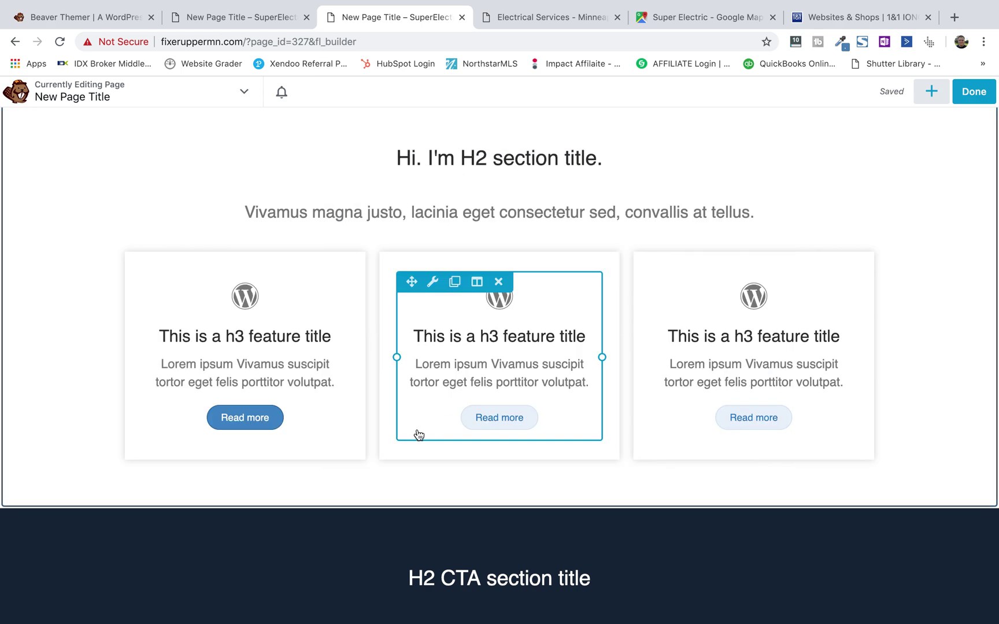
Open the MORE INFORMATION button settings and cancel without changes.
scroll(468, 413, down, 2)
scroll(468, 413, down, 3)
click(544, 437)
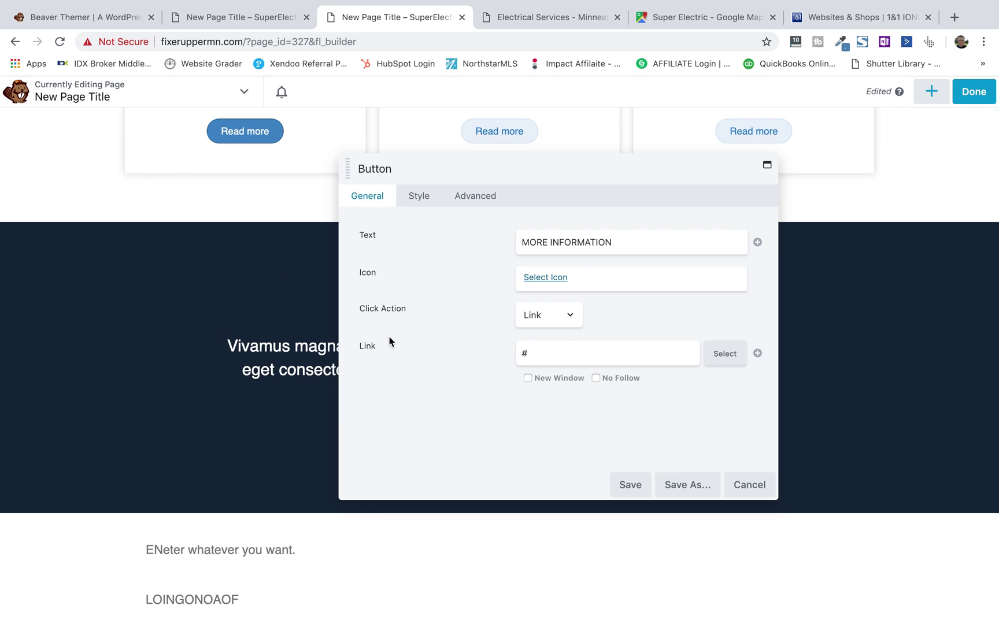
click(750, 485)
Scroll through the page and reopen the rows panel showing Call to Action layouts.
scroll(692, 374, down, 7)
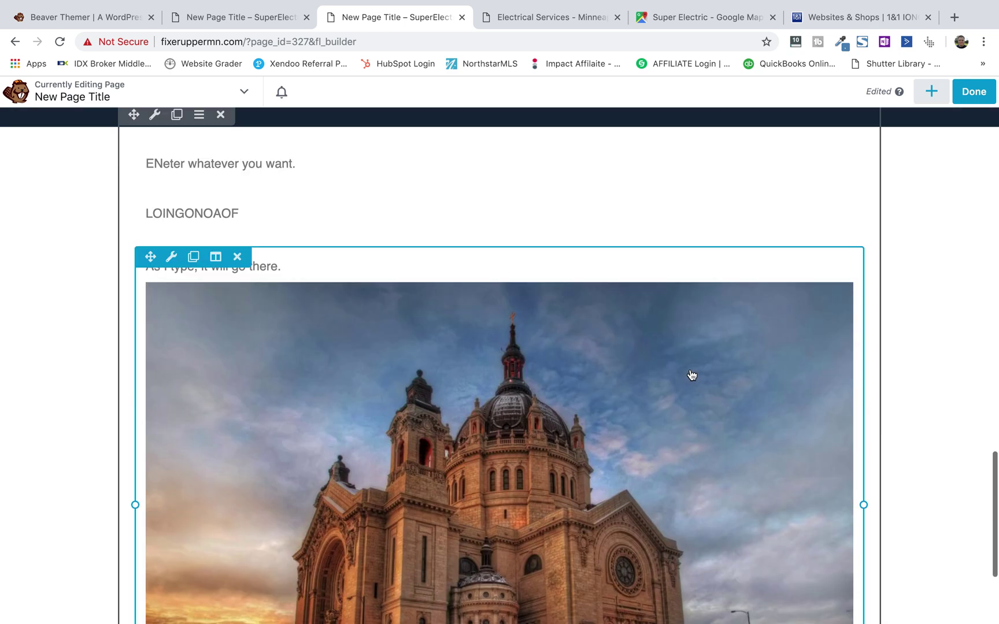
scroll(691, 375, up, 20)
scroll(691, 374, down, 8)
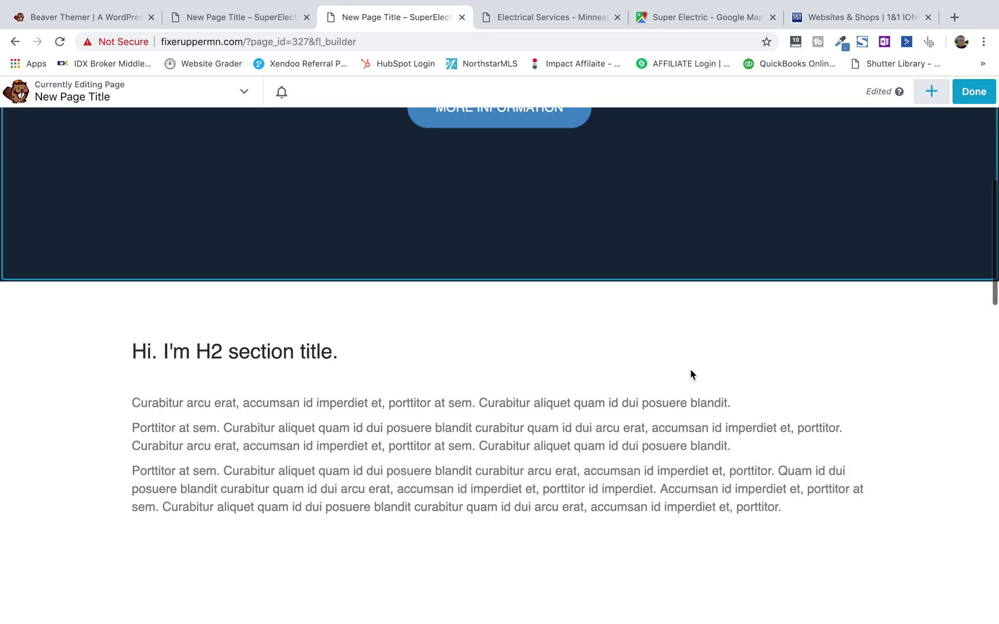
scroll(690, 375, down, 10)
scroll(691, 375, up, 18)
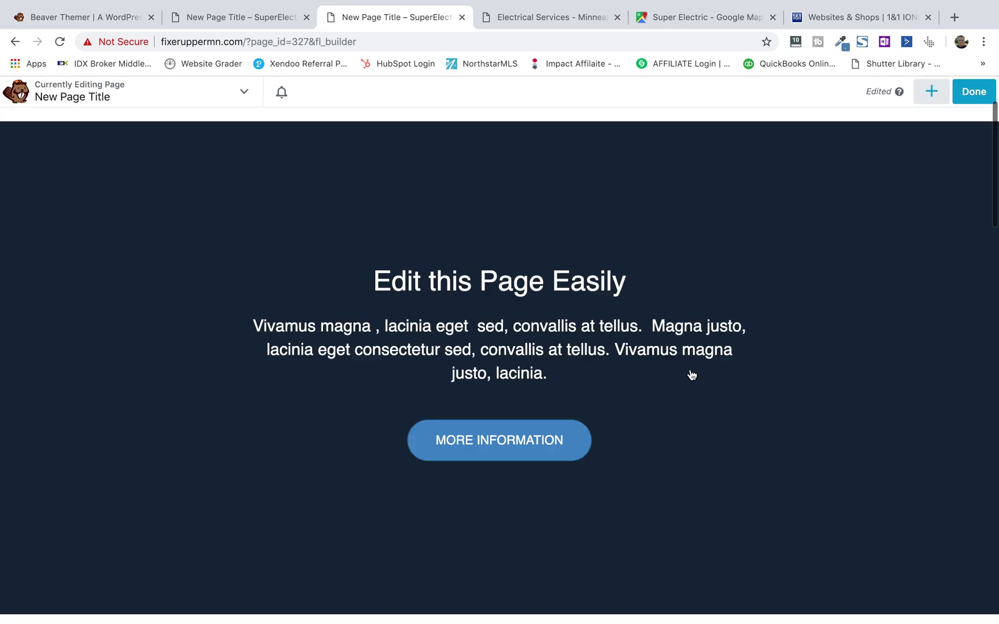
scroll(692, 374, up, 2)
scroll(757, 429, down, 9)
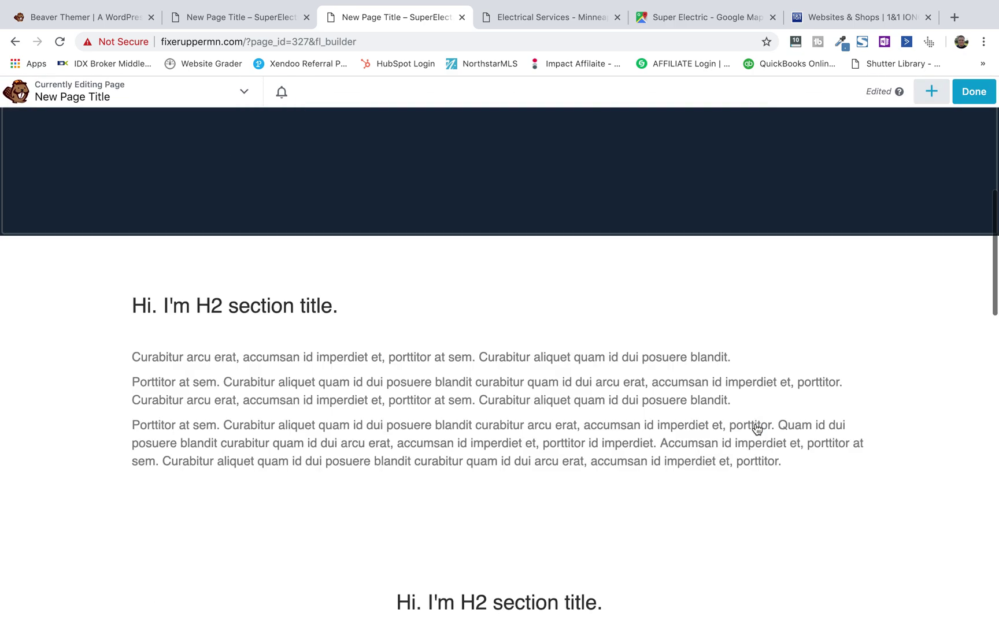
scroll(758, 428, down, 10)
click(931, 92)
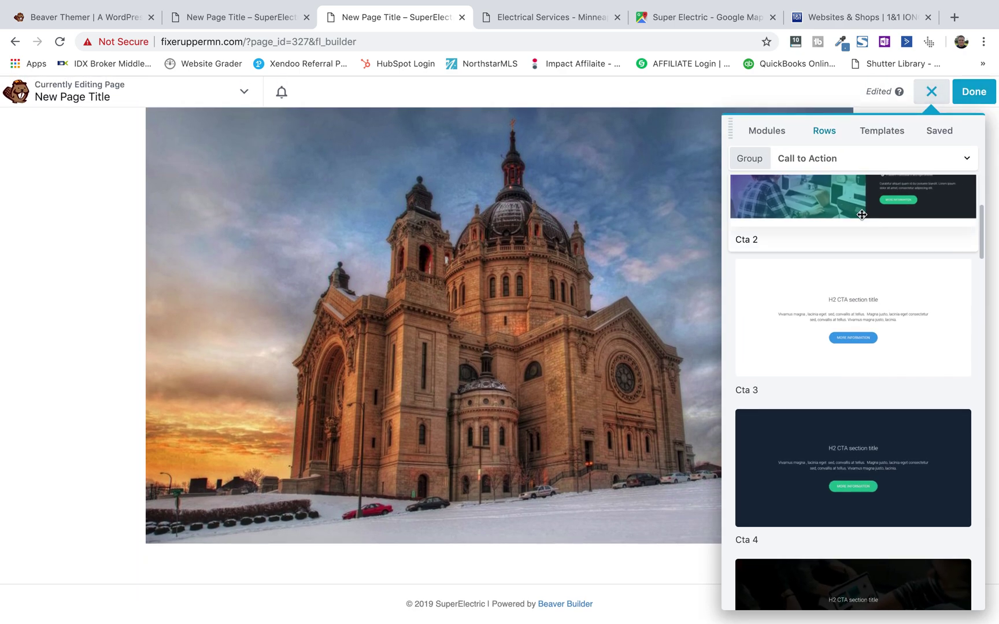
click(832, 167)
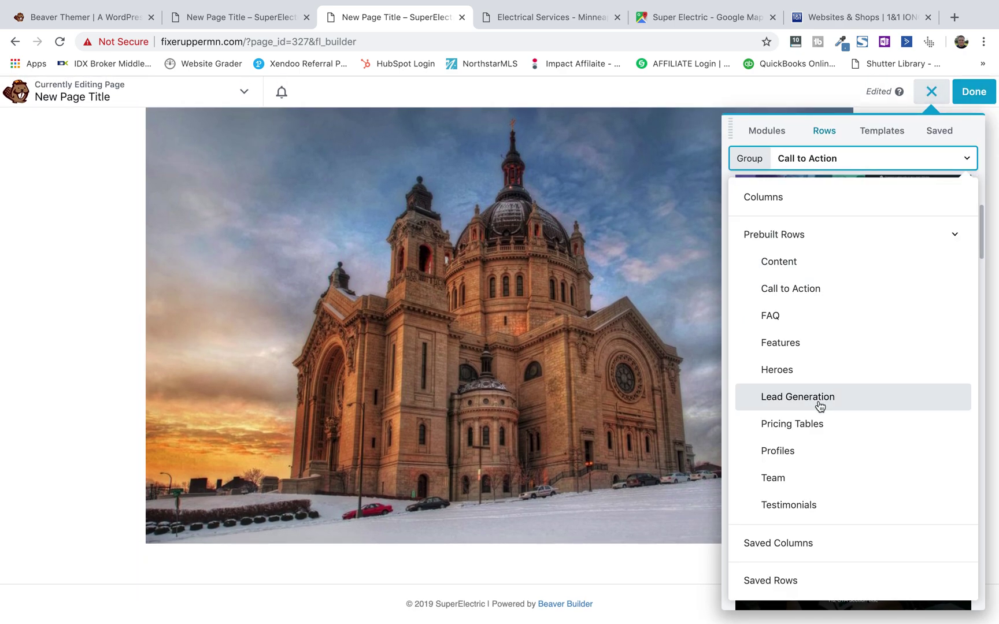
click(816, 429)
scroll(549, 405, down, 1)
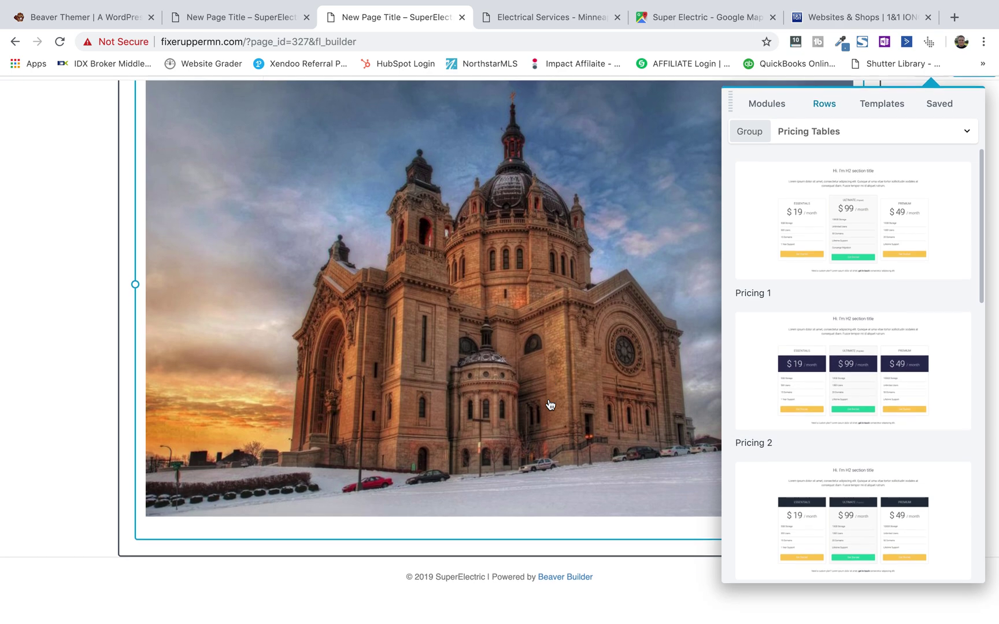
drag(814, 413, 350, 256)
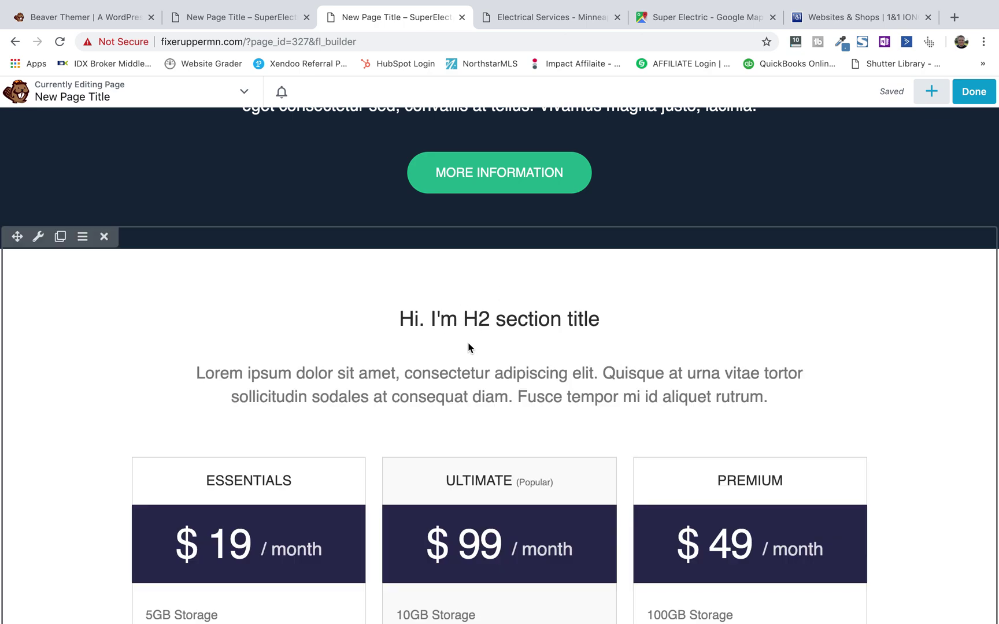
scroll(568, 468, down, 4)
scroll(573, 472, up, 2)
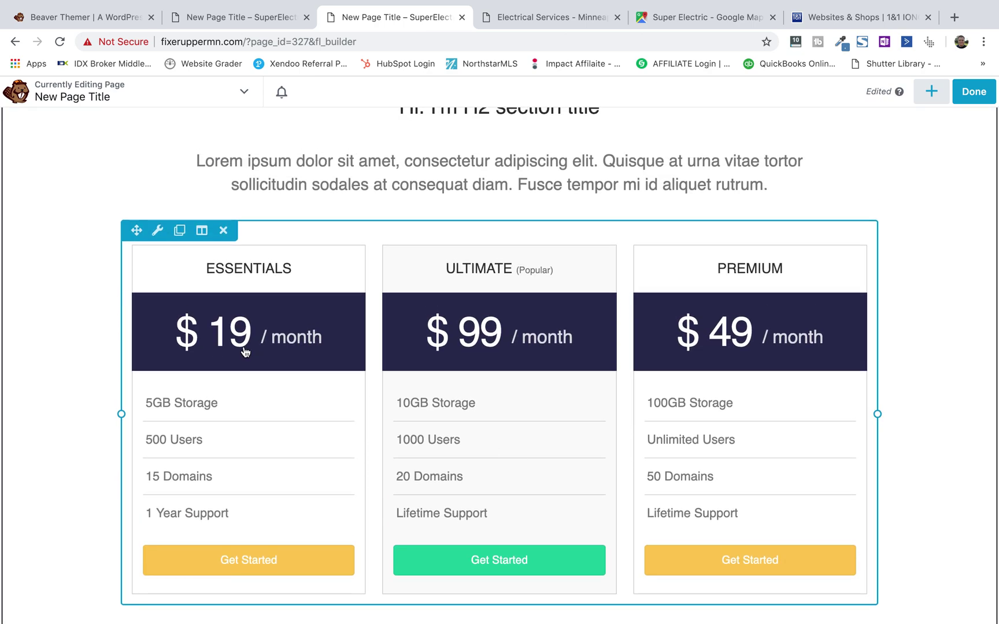
scroll(314, 408, down, 5)
scroll(314, 408, up, 15)
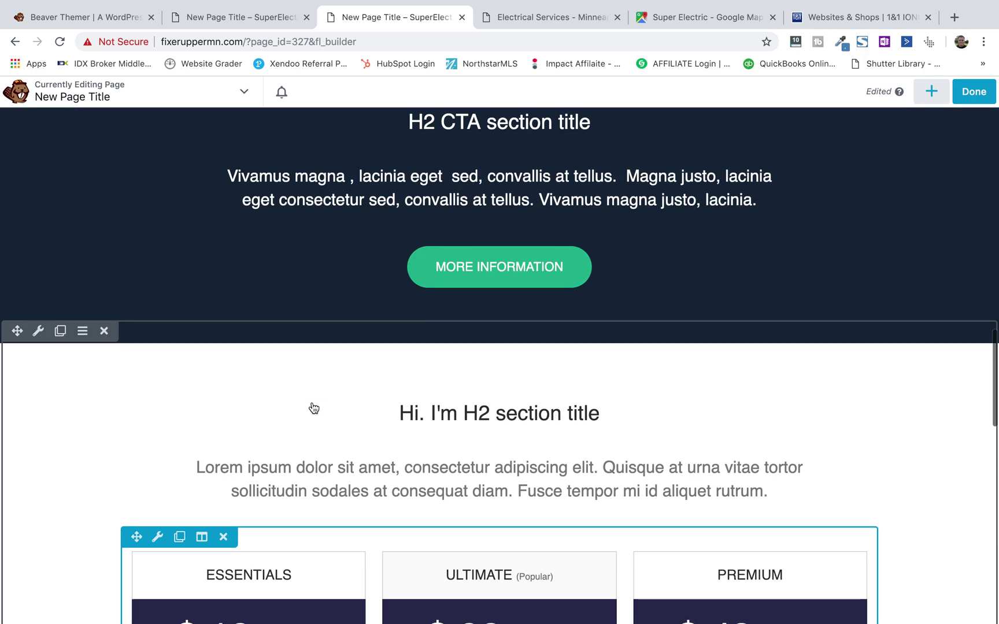
scroll(314, 408, up, 2)
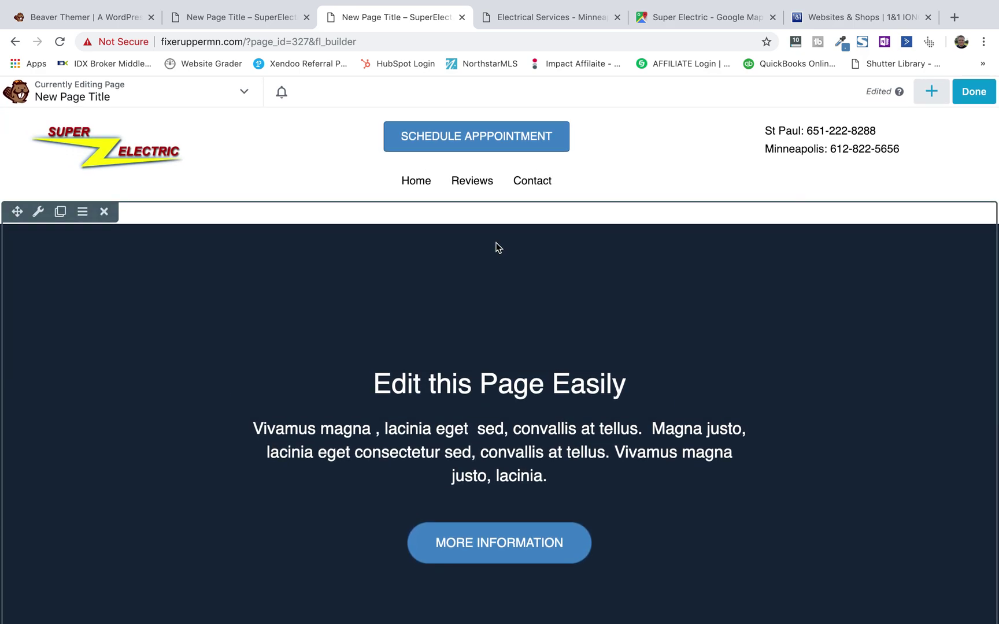
Give the top hero row a parallax background of the sunset river photo and save.
click(38, 213)
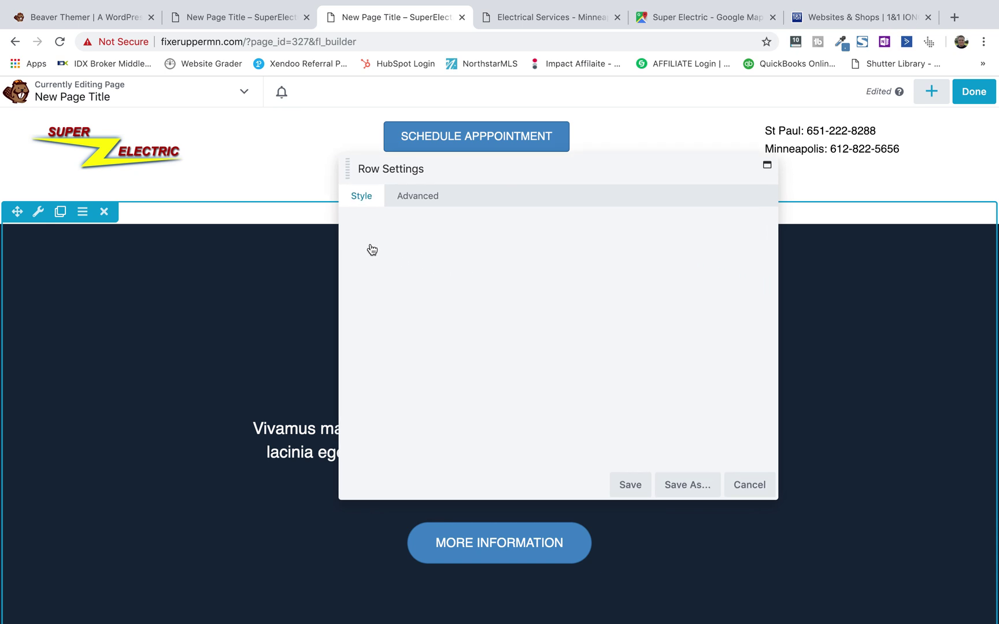
scroll(456, 310, down, 15)
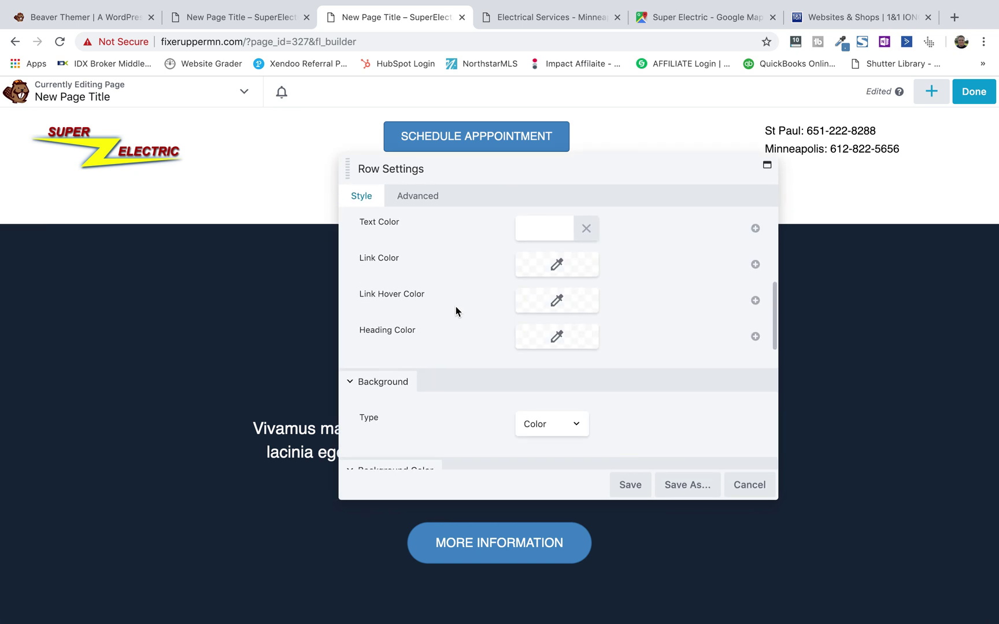
click(560, 298)
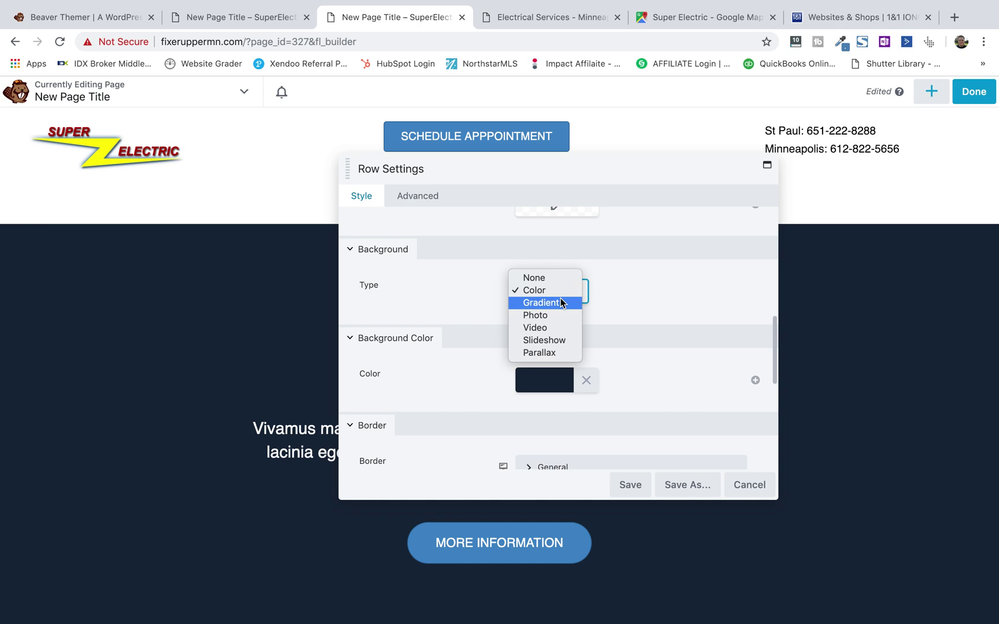
click(560, 351)
scroll(578, 351, down, 2)
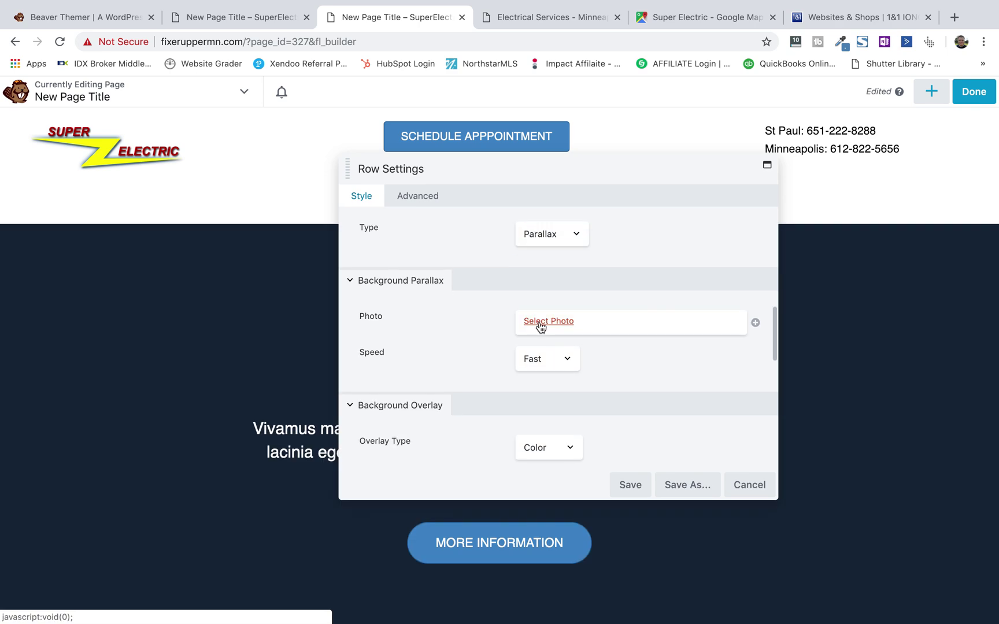
click(539, 322)
click(505, 355)
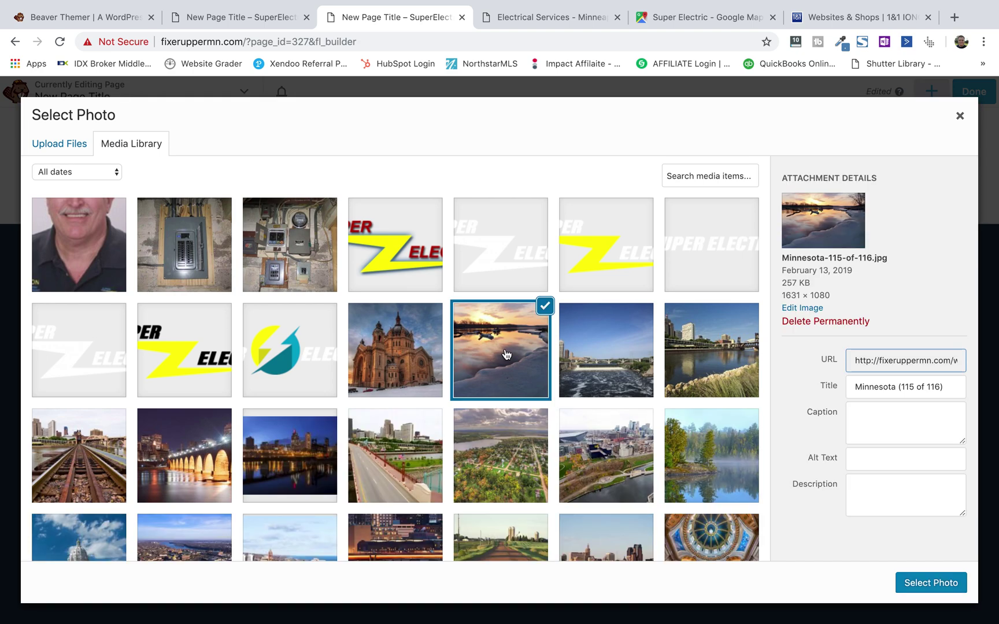
click(918, 576)
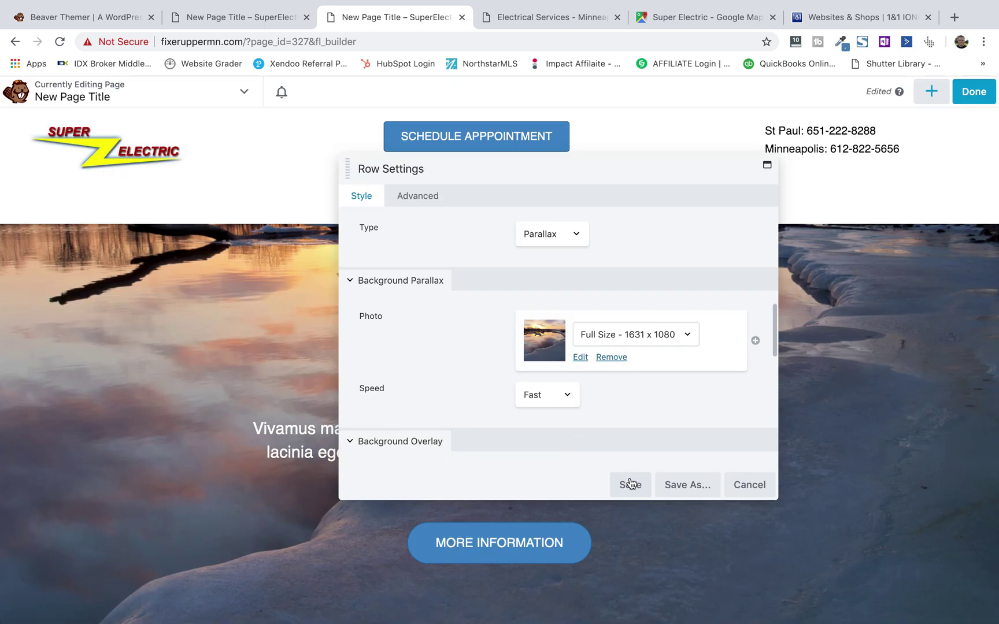
click(631, 485)
scroll(310, 338, down, 2)
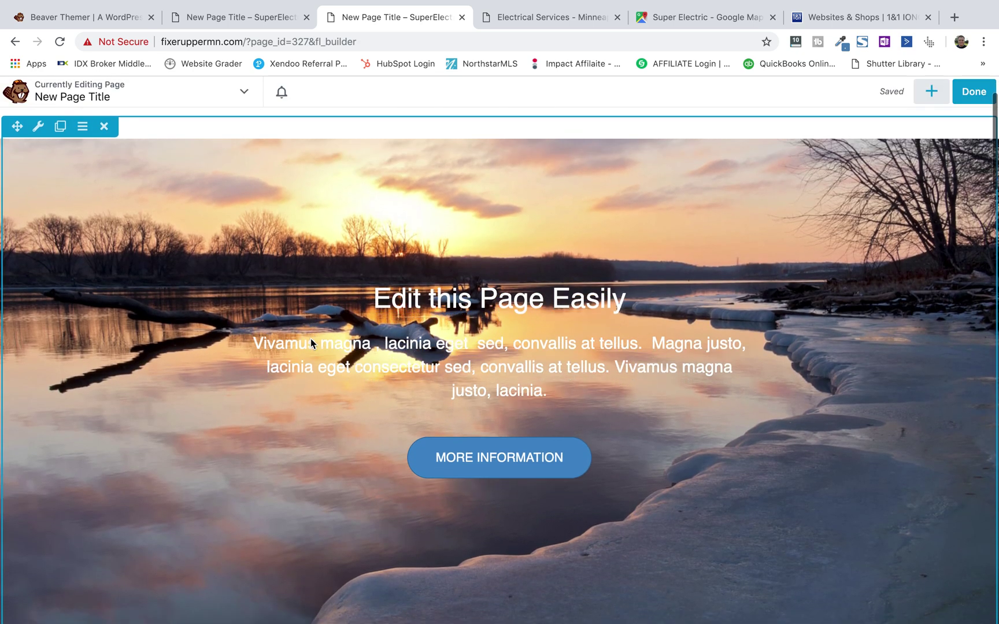
Add a black overlay at 0.14 opacity to the hero row's photo and save.
scroll(311, 338, down, 5)
scroll(310, 338, up, 7)
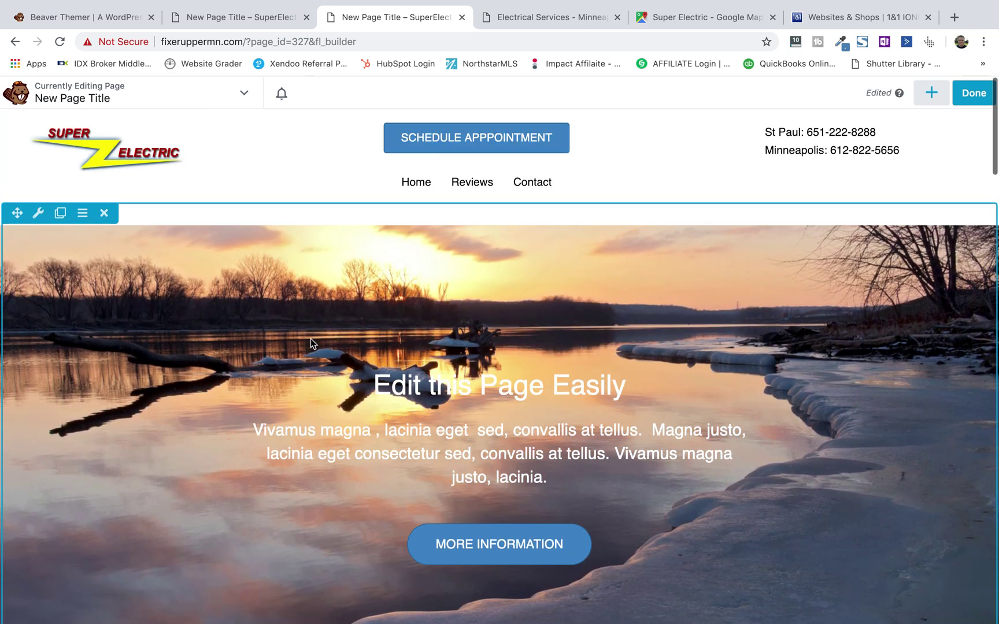
click(38, 213)
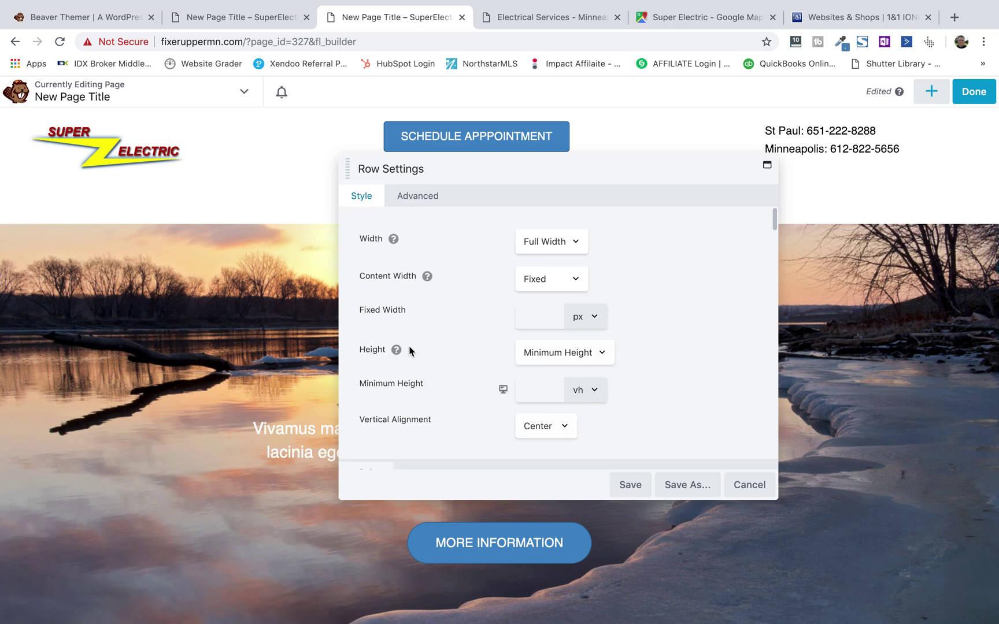
scroll(408, 349, down, 10)
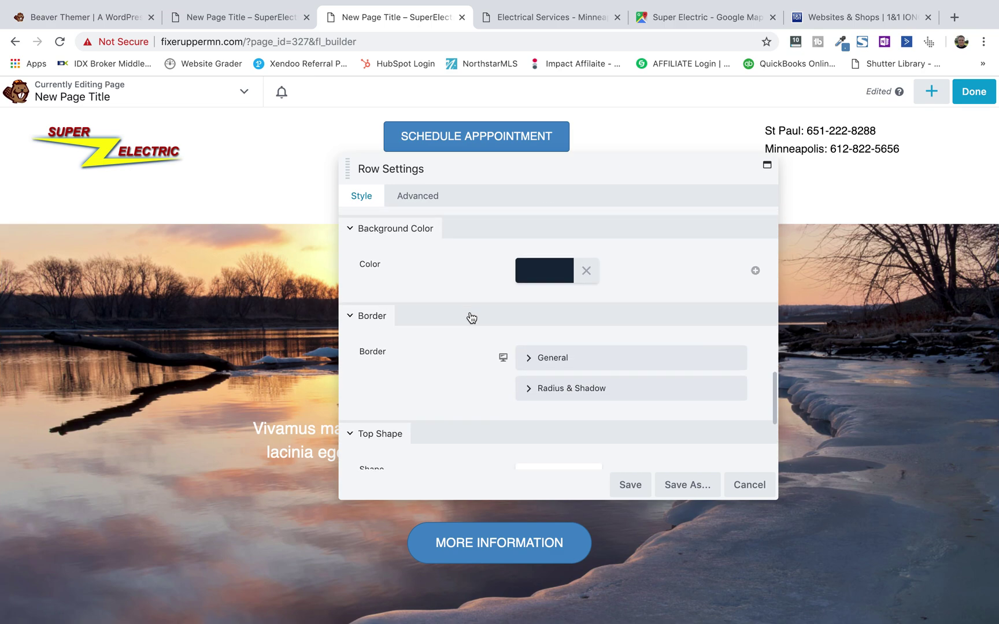
scroll(470, 318, down, 5)
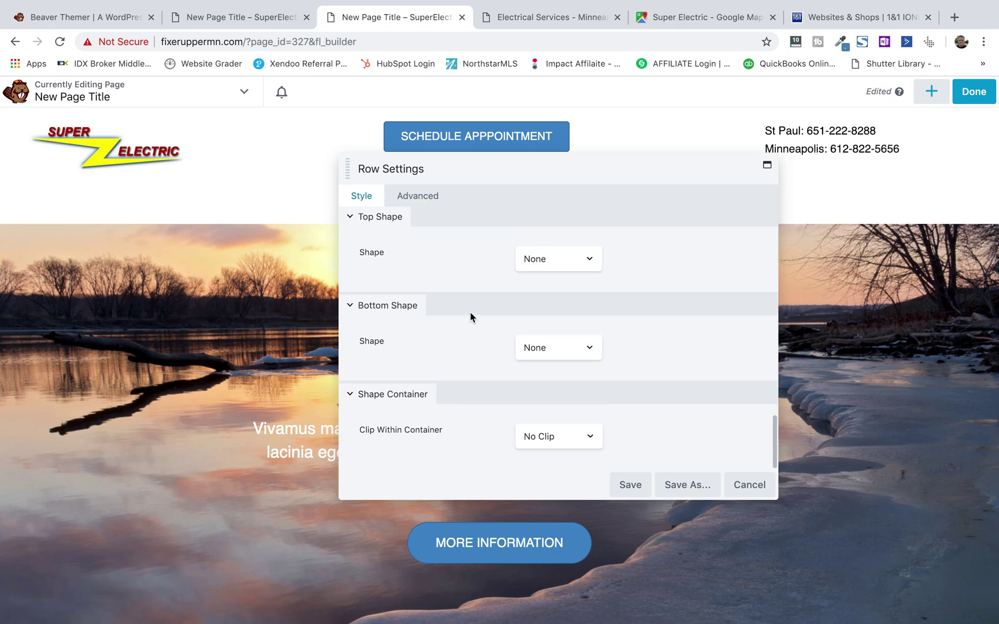
scroll(472, 318, up, 3)
scroll(472, 318, up, 4)
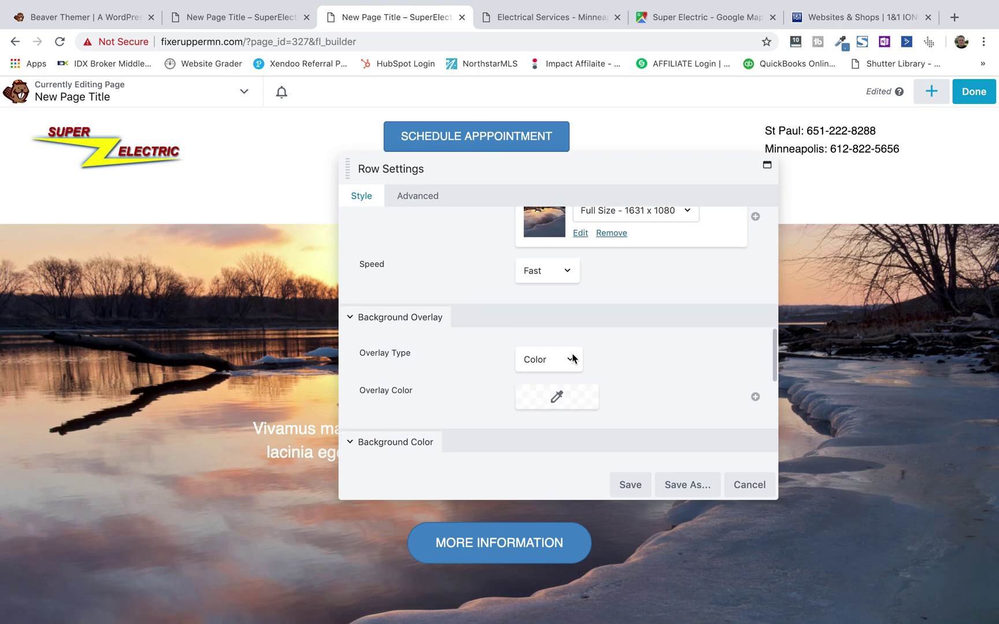
click(565, 403)
mouse_move(537, 581)
mouse_down()
mouse_move(560, 581)
mouse_move(538, 546)
mouse_move(519, 572)
mouse_up()
click(736, 435)
drag(736, 435, 737, 548)
click(680, 337)
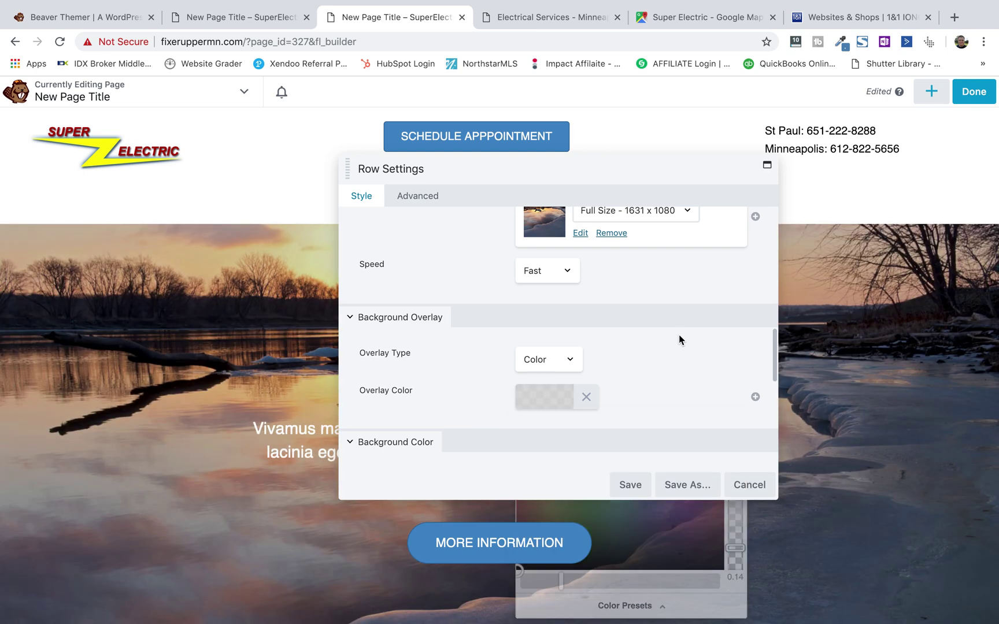
click(630, 483)
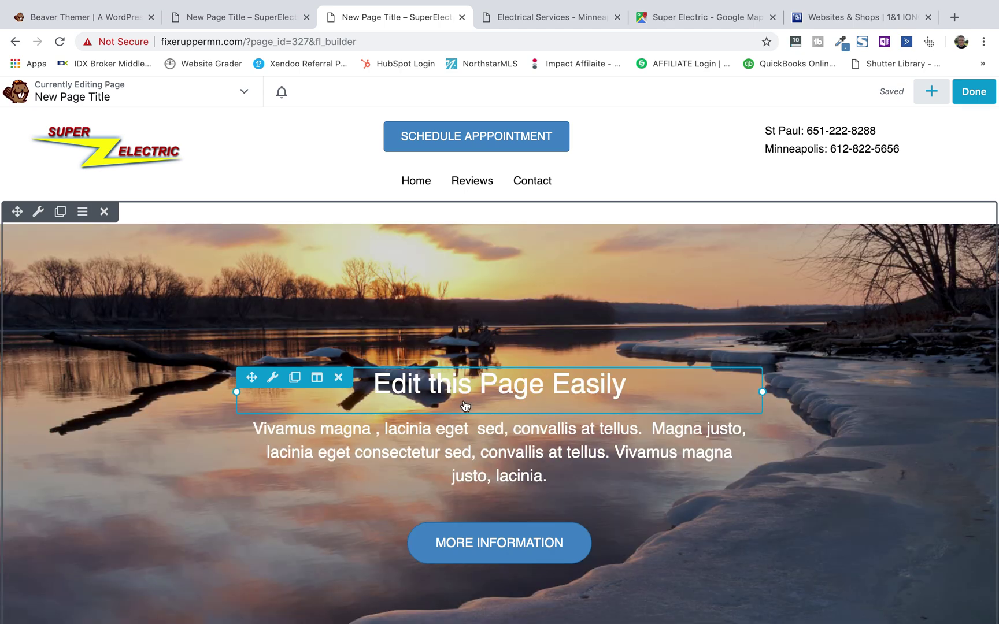
Review the page, finish with Done, and save the edits as a draft.
scroll(267, 375, down, 3)
scroll(267, 375, down, 20)
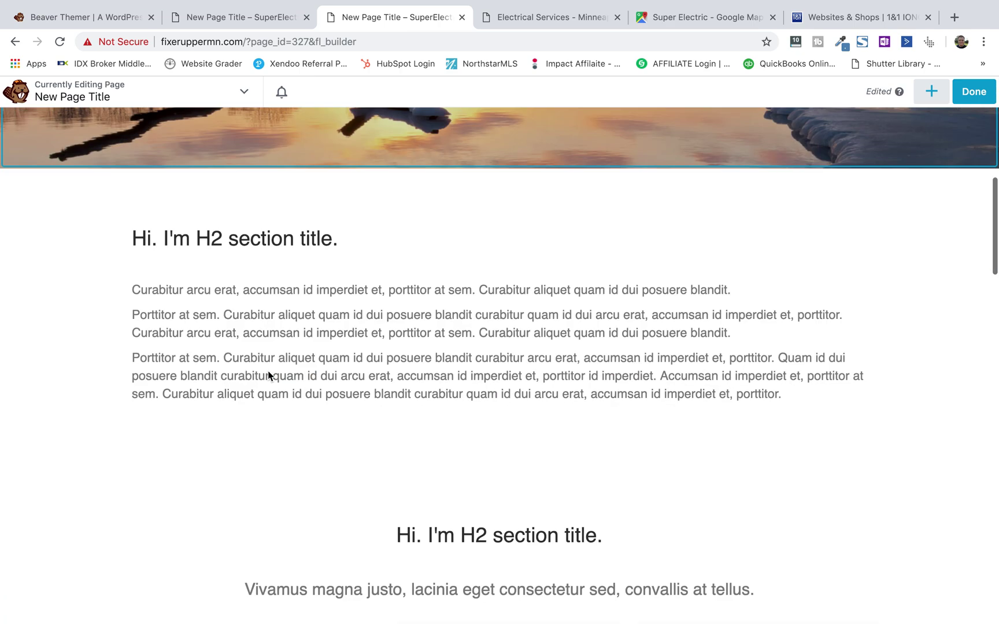
scroll(268, 371, up, 20)
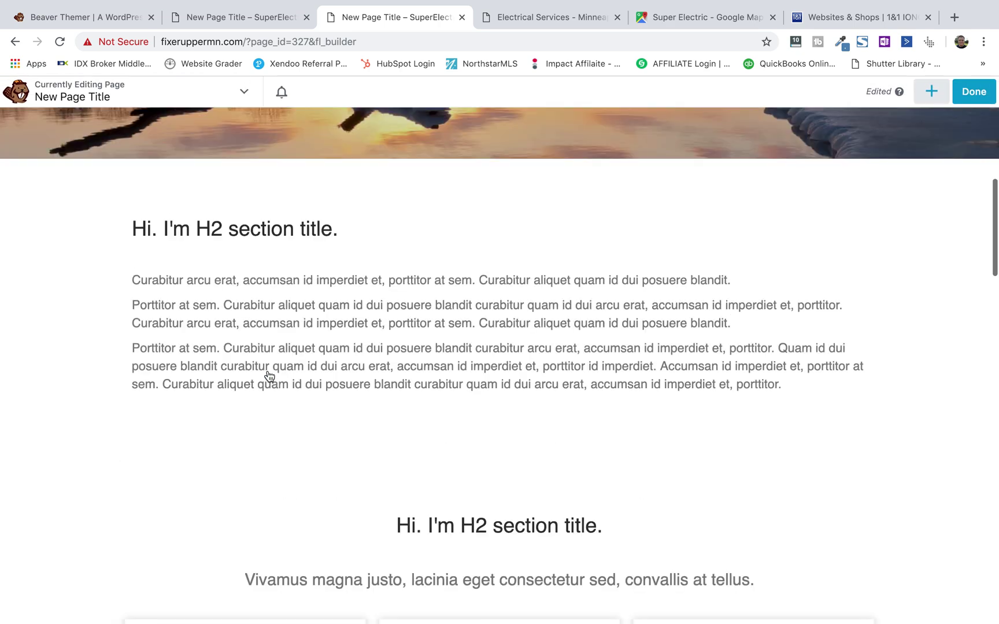
scroll(462, 362, down, 20)
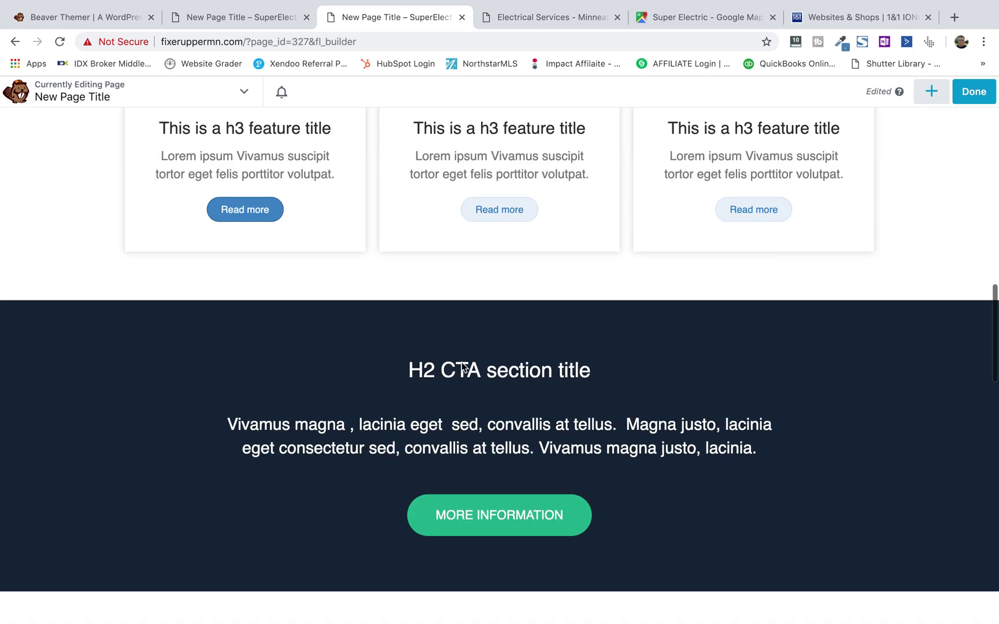
scroll(461, 362, up, 20)
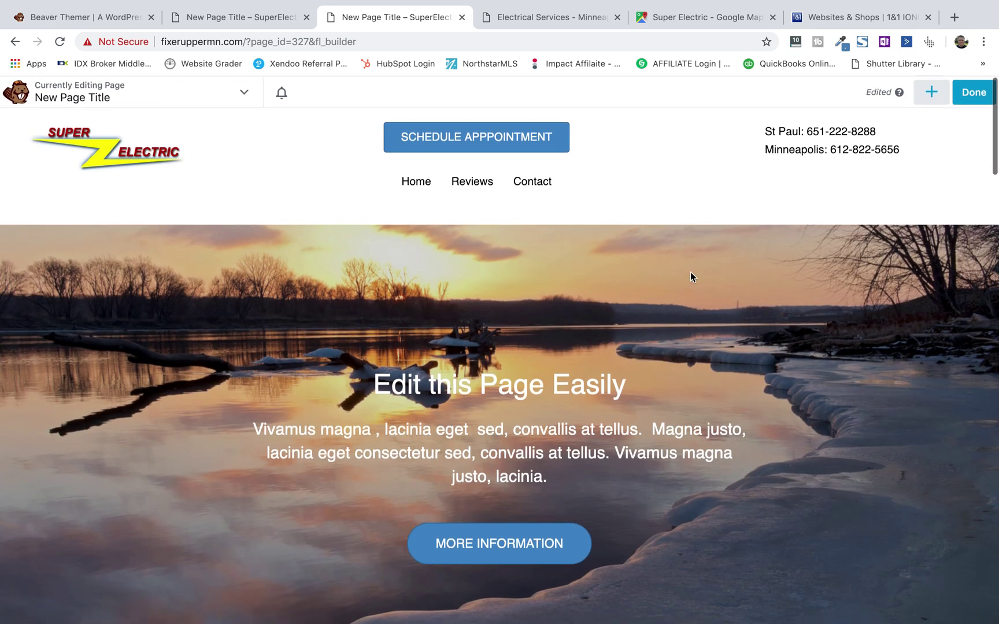
click(973, 93)
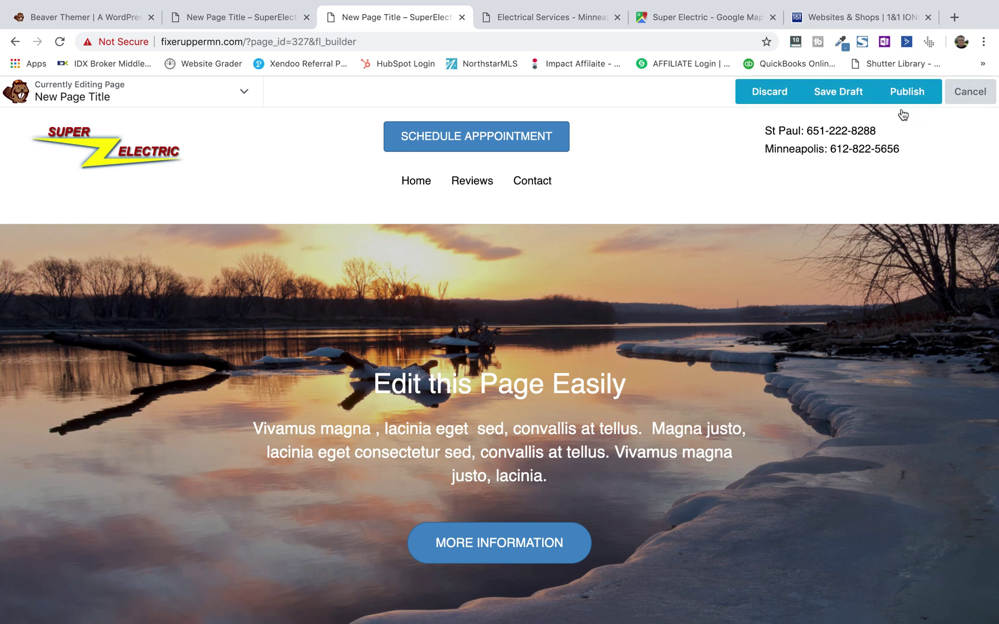
click(845, 96)
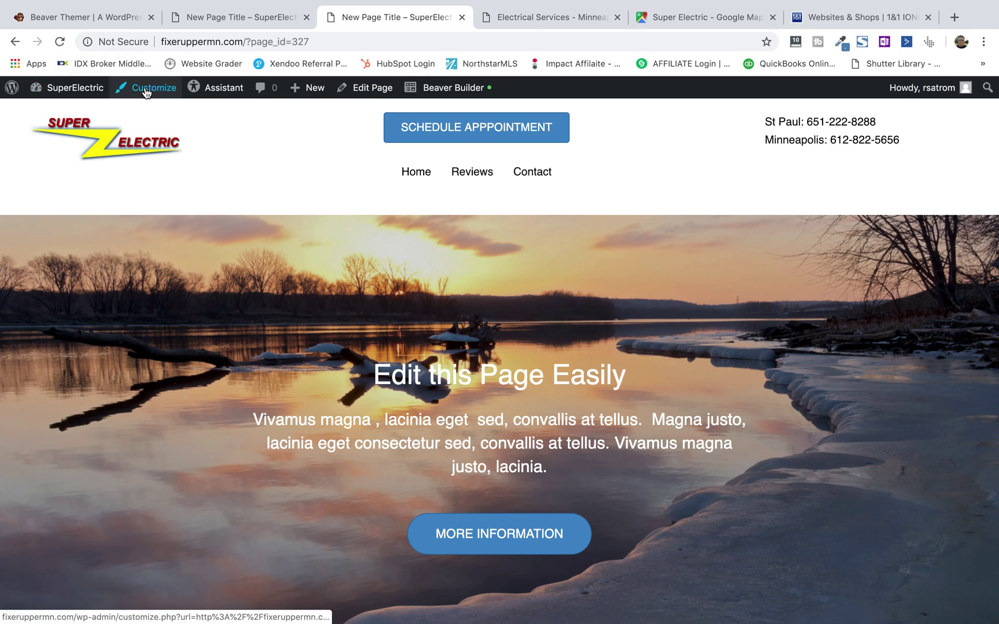
Go to the WordPress Dashboard, then open Appearance > Customize.
mouse_move(53, 89)
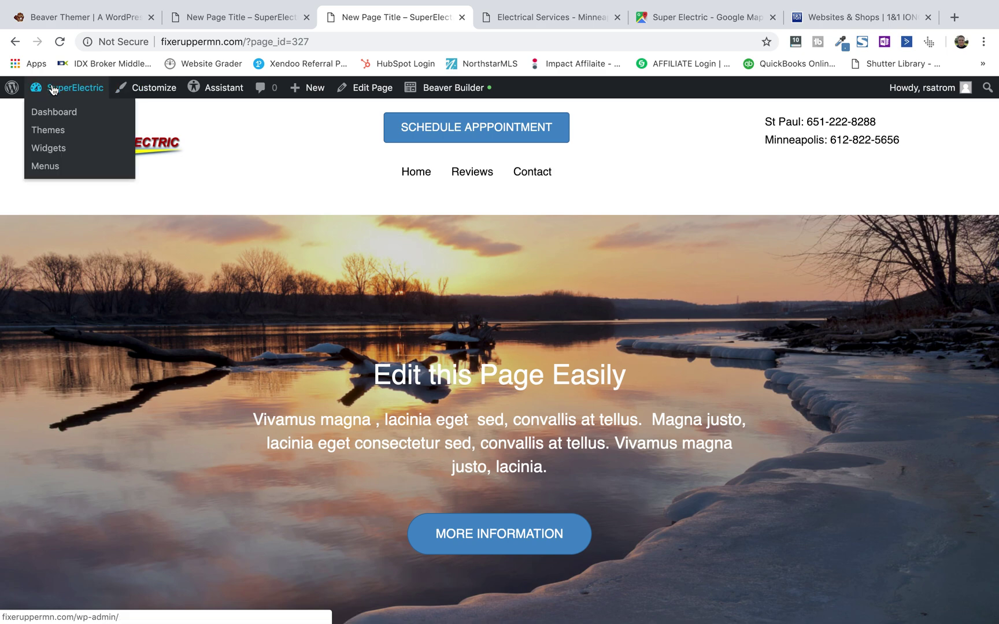
click(56, 119)
mouse_move(61, 327)
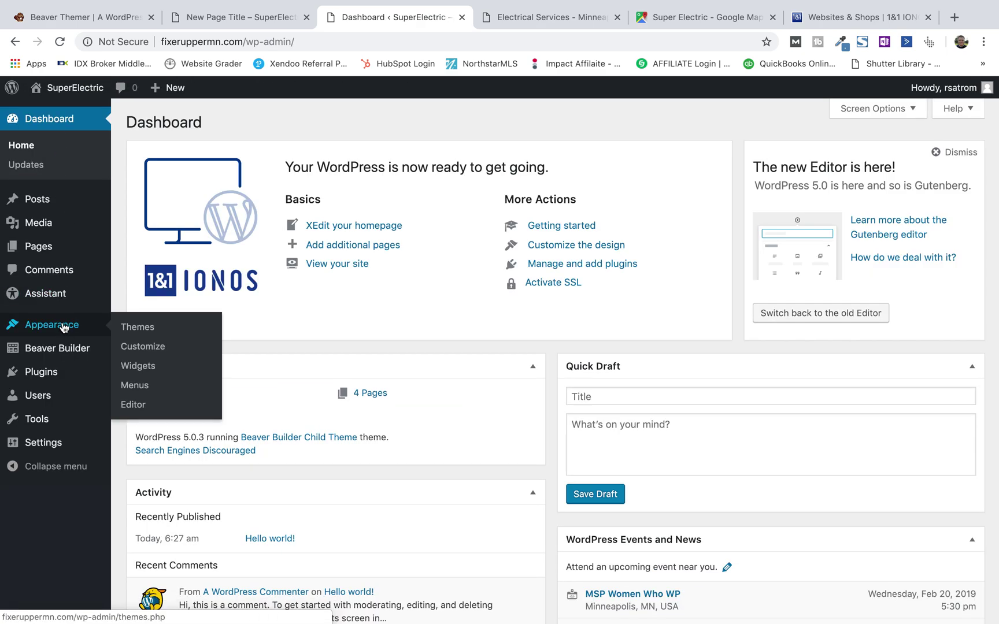
click(134, 347)
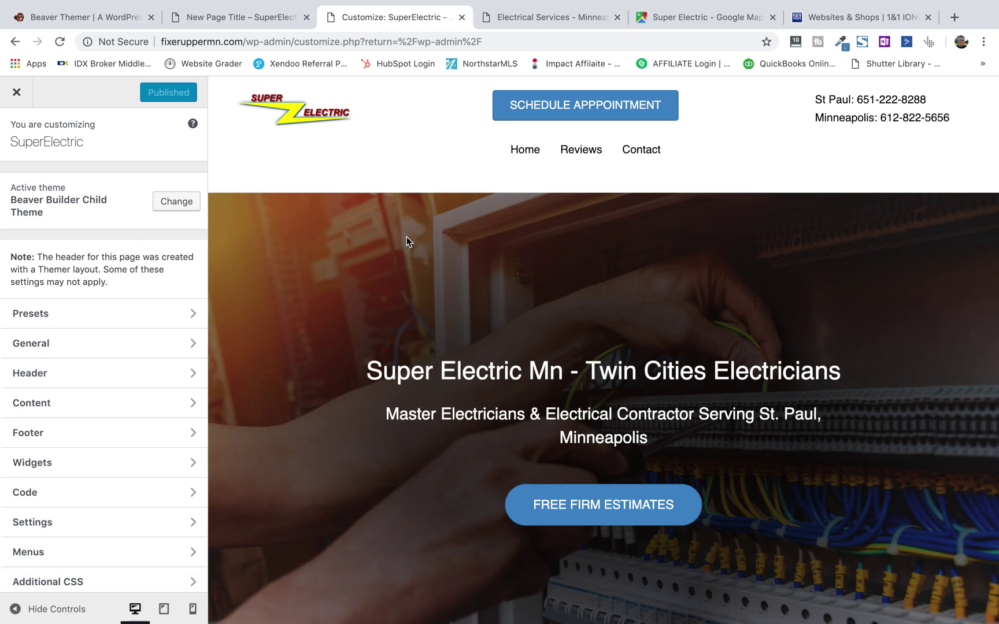
Look over the Customizer's header options, then exit to the SuperElectric admin Dashboard.
scroll(407, 237, down, 2)
scroll(219, 300, up, 2)
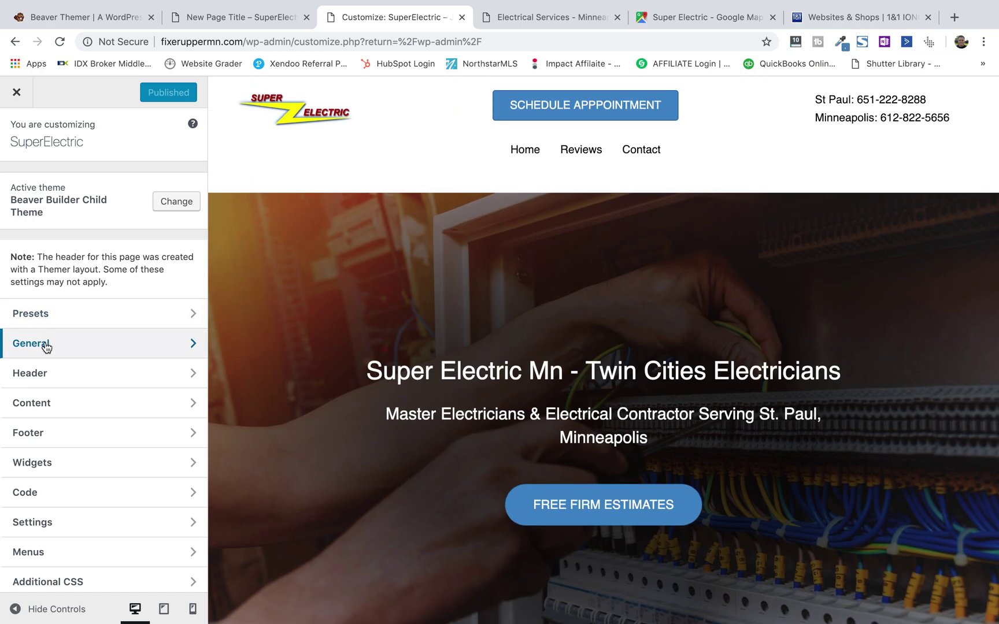
click(44, 376)
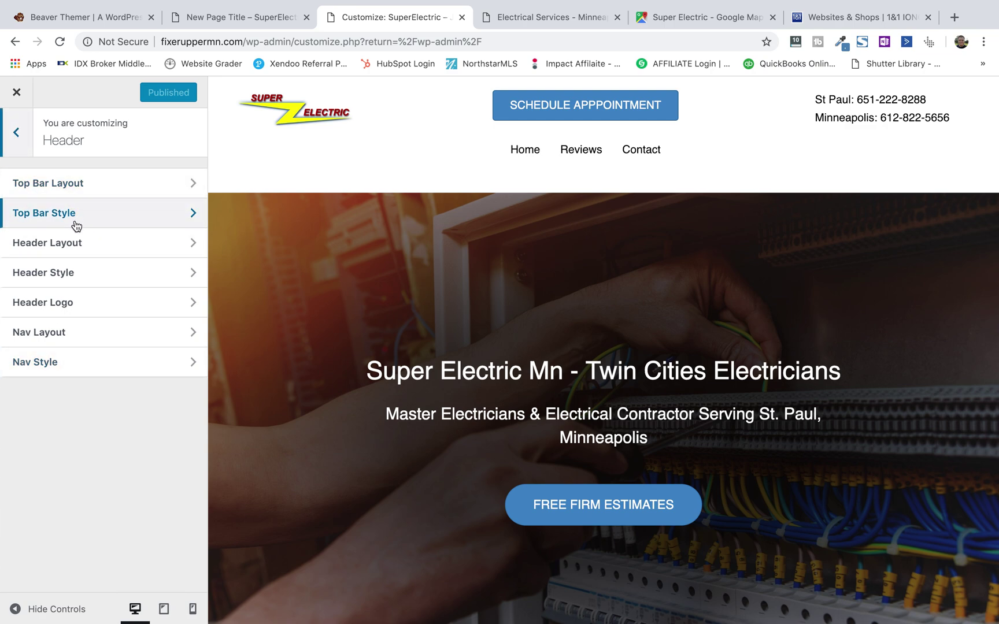
click(19, 130)
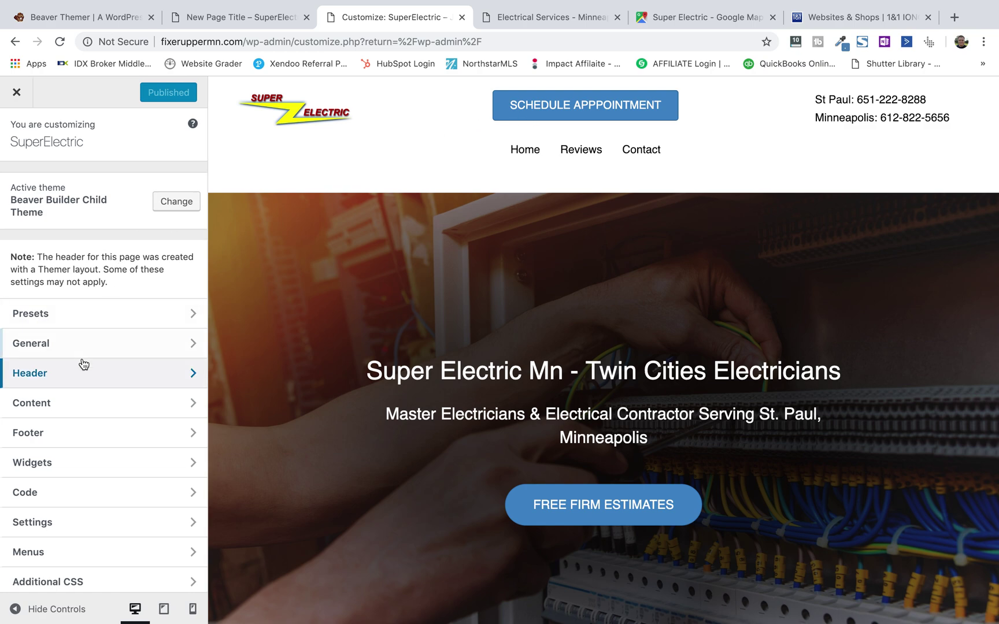
scroll(81, 364, down, 2)
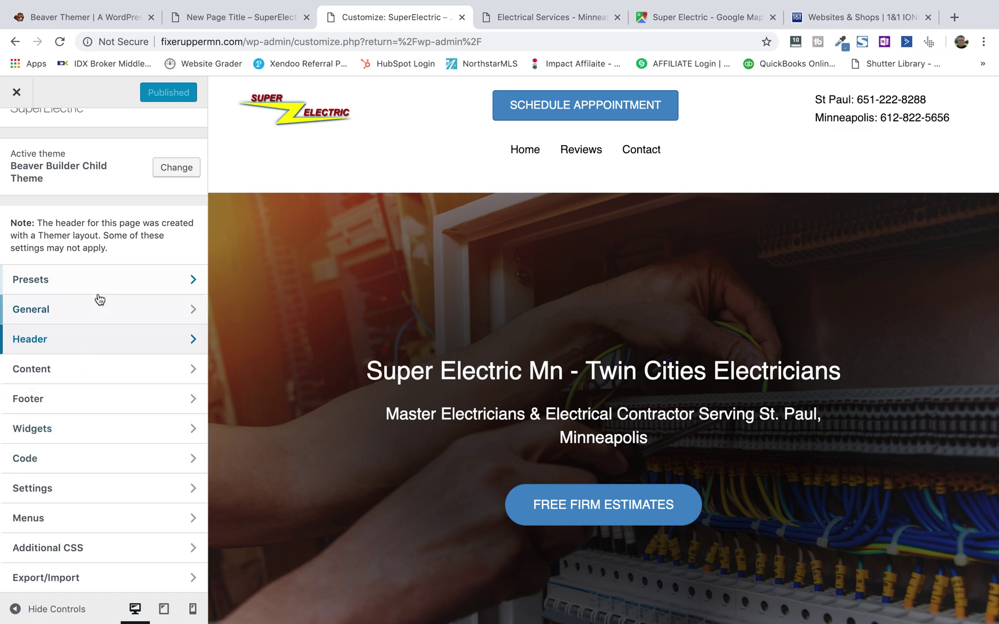
scroll(103, 217, up, 2)
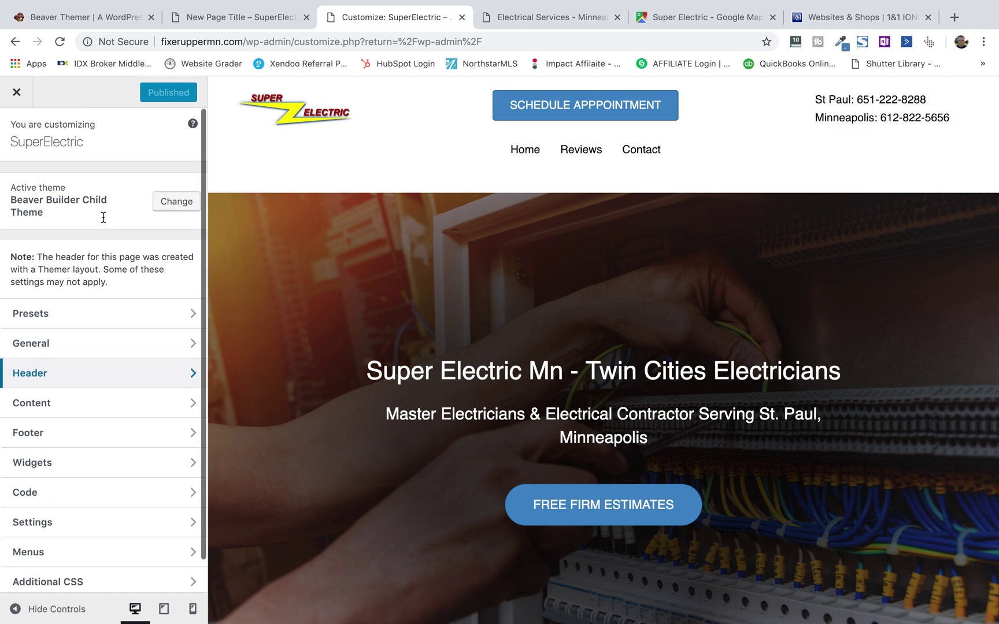
click(17, 96)
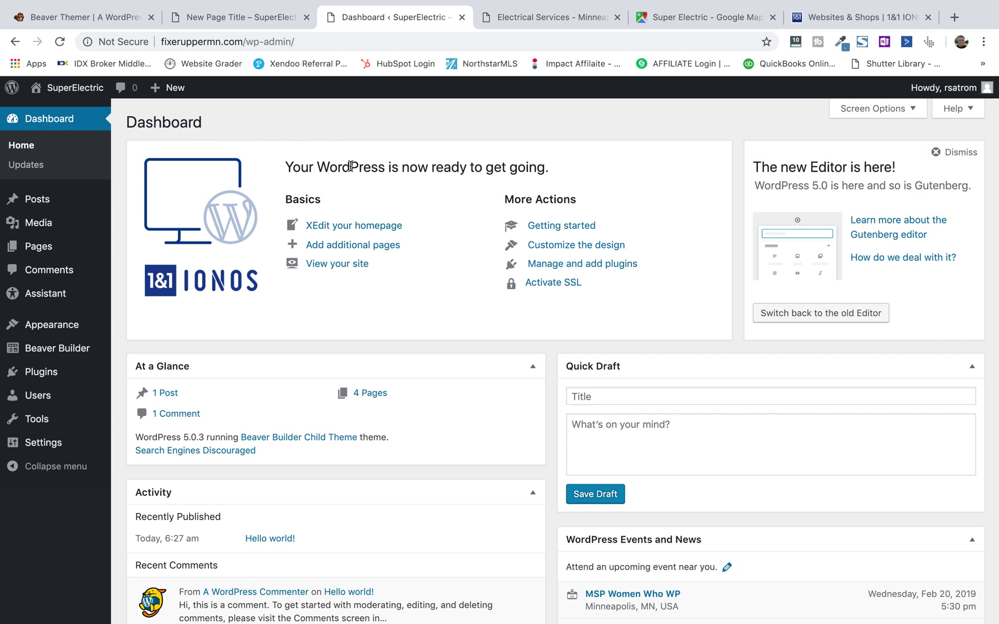
Create a new page titled 'First Page' and launch it in Beaver Builder.
mouse_move(168, 88)
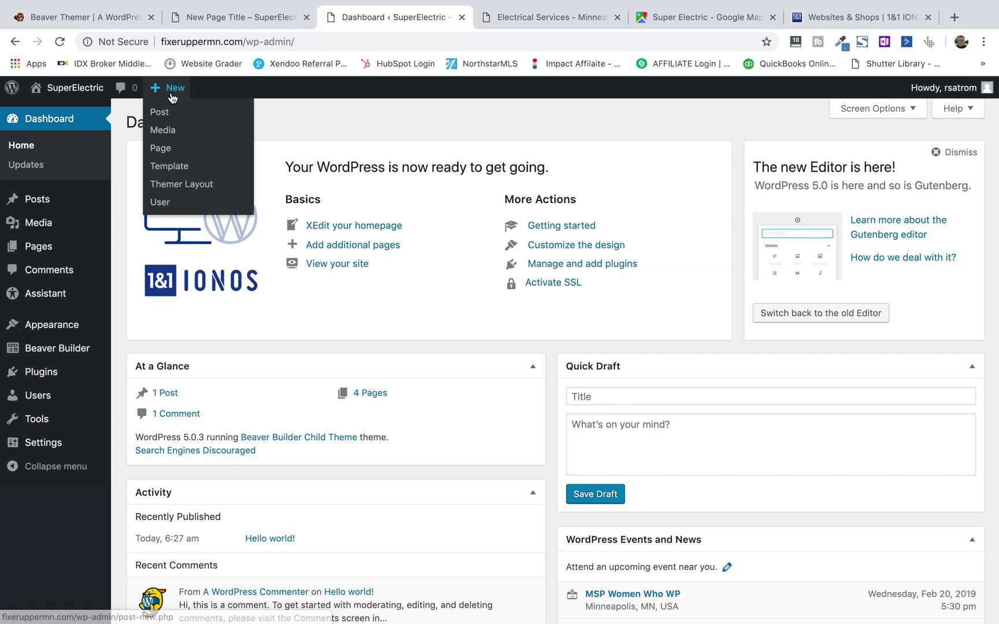
click(160, 149)
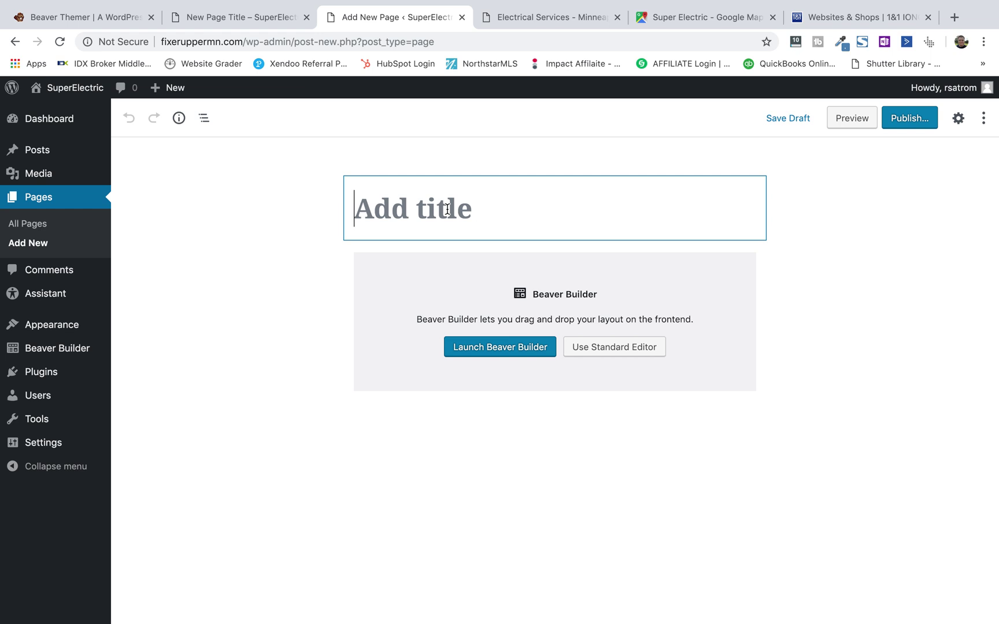
text(First Page)
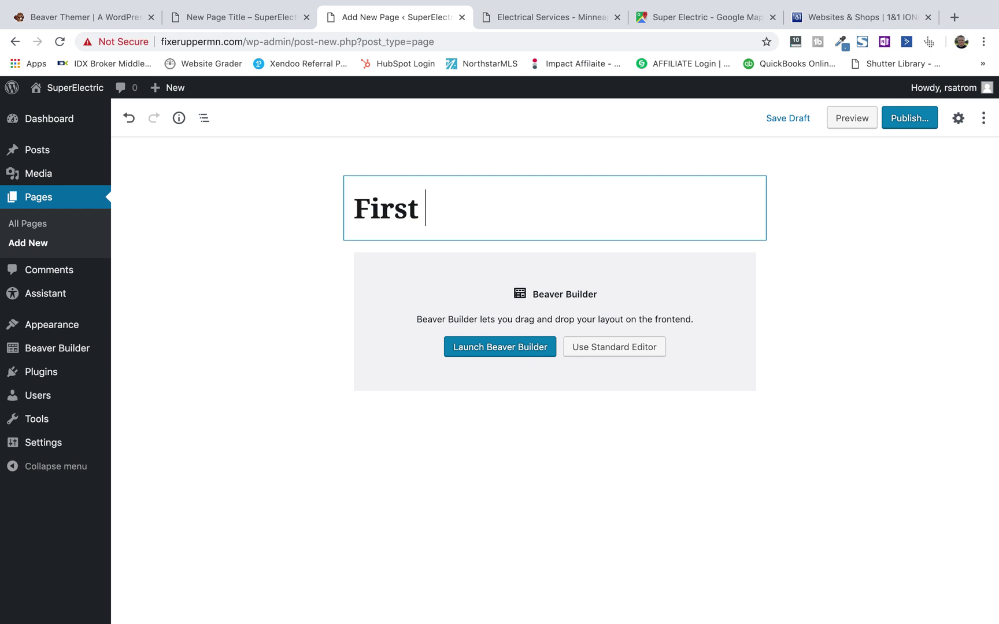
click(495, 354)
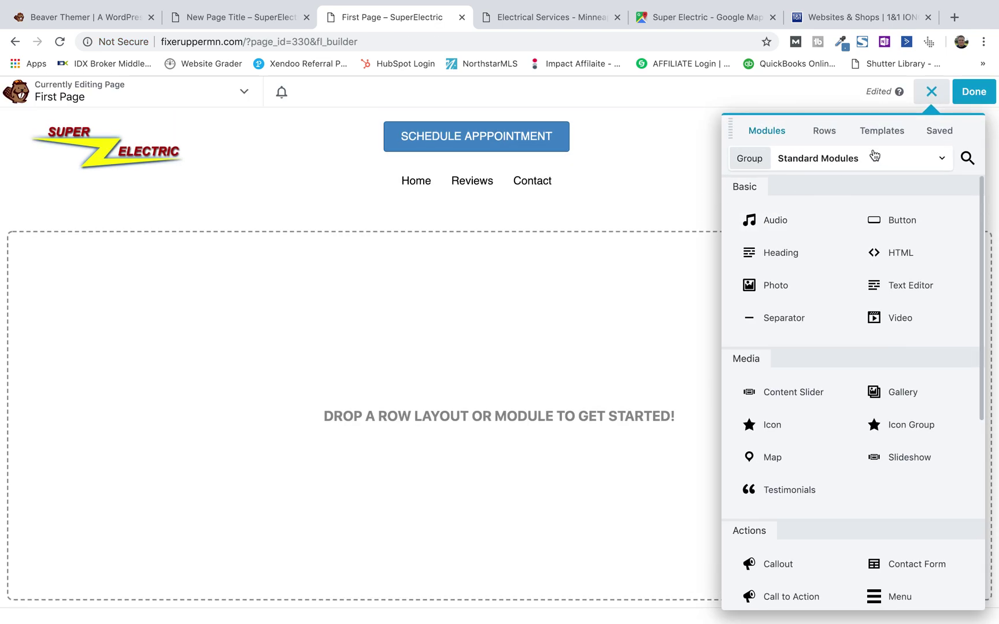
Apply the 'Home Page 2' layout from the Saved Templates group to First Page.
click(883, 132)
click(832, 163)
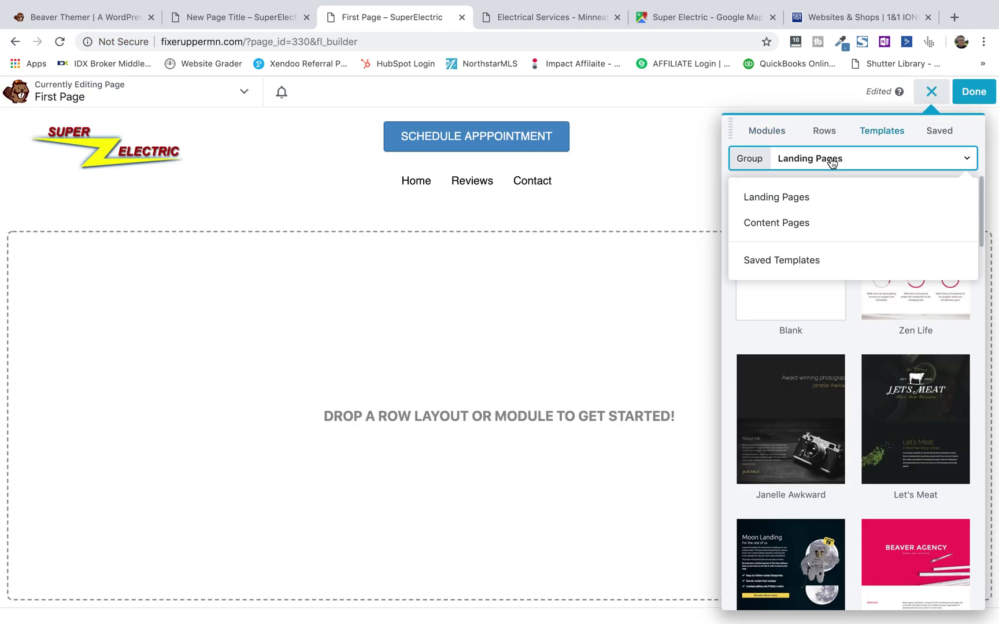
click(774, 261)
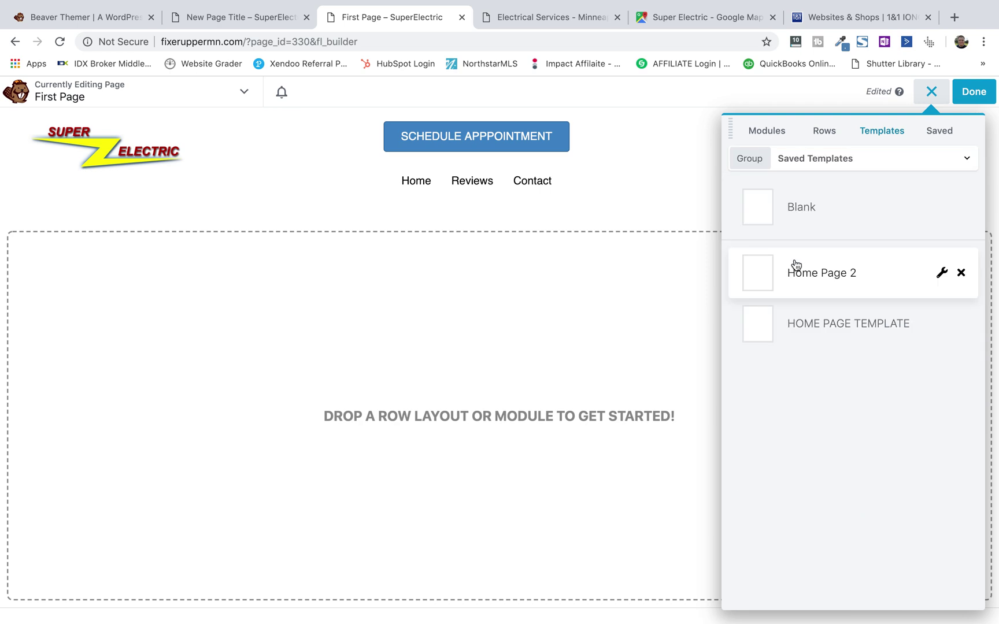
click(828, 136)
click(828, 159)
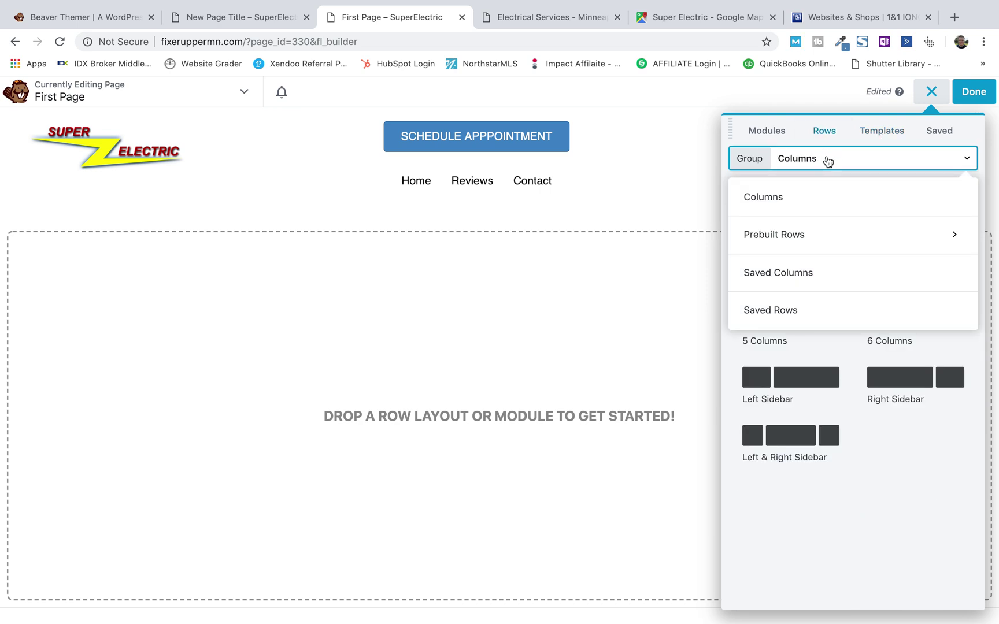
click(796, 311)
click(872, 142)
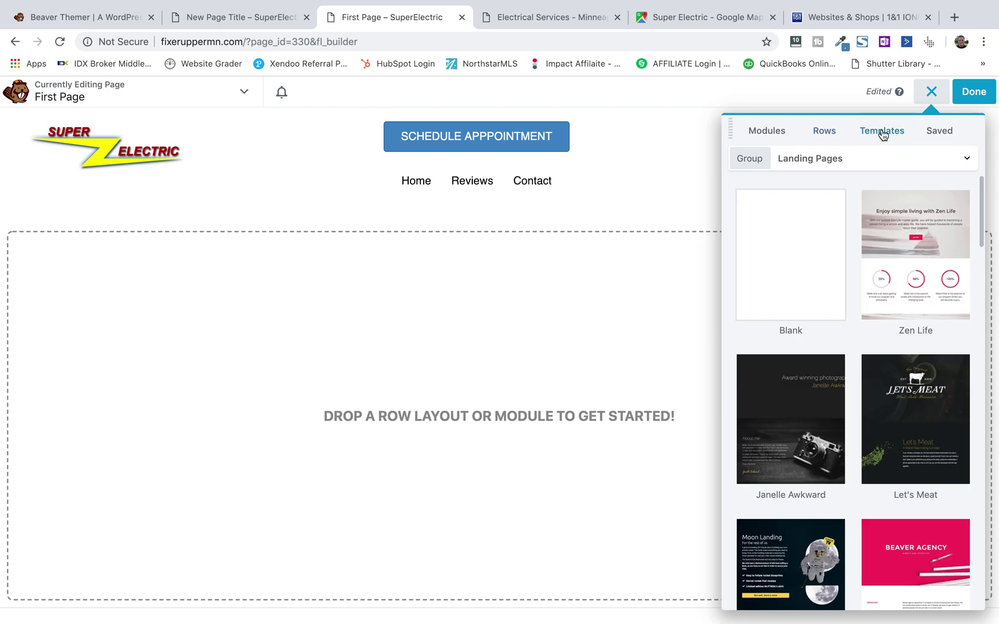
click(836, 171)
click(806, 261)
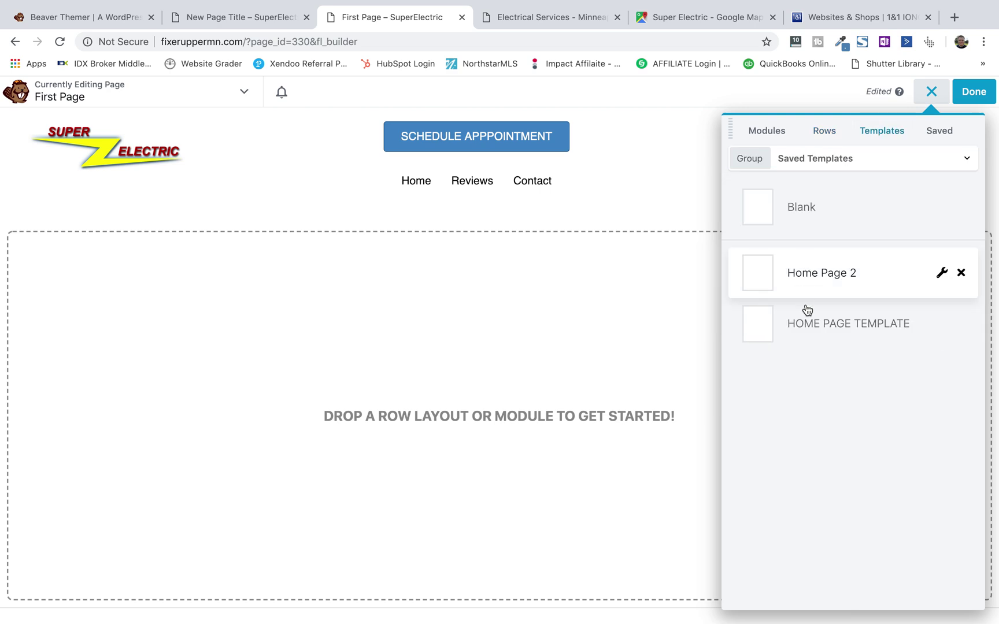
mouse_move(796, 270)
click(811, 274)
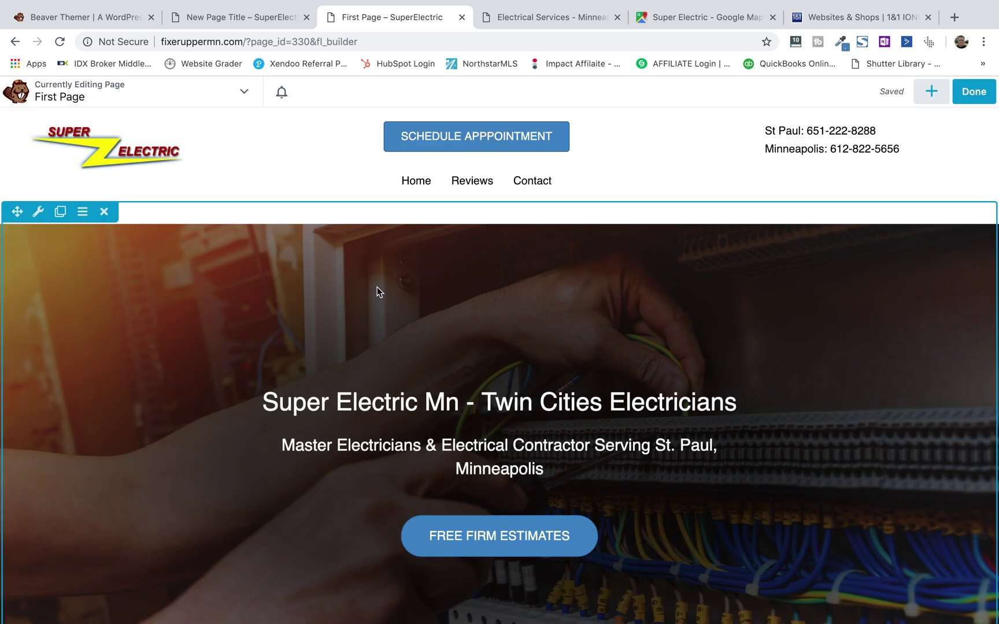
Review the First Page layout and inspect the owner's photo settings without changing them.
scroll(377, 291, down, 20)
scroll(377, 291, down, 15)
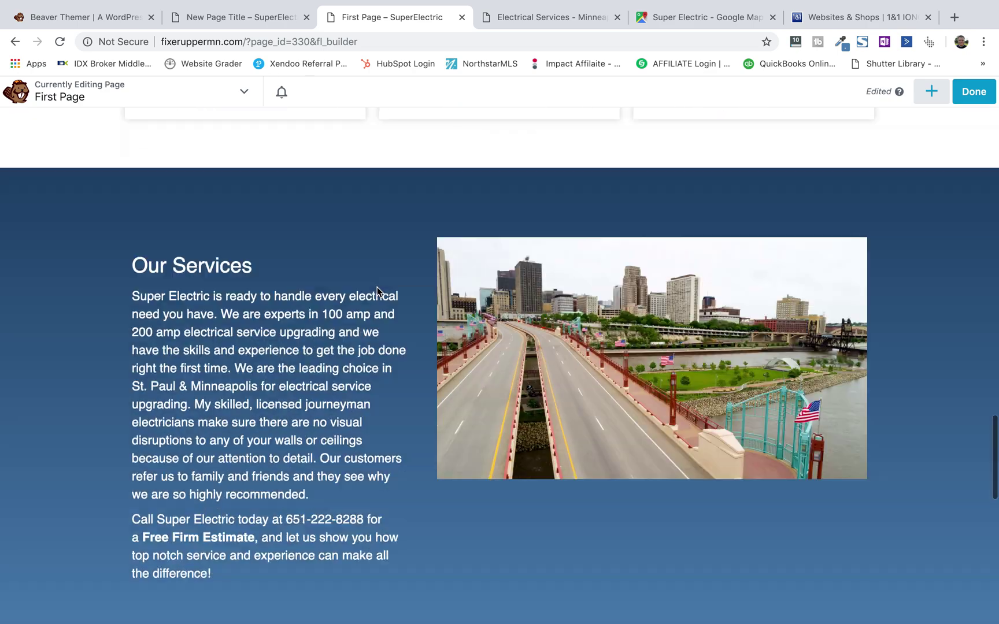
scroll(377, 291, up, 10)
scroll(377, 287, up, 10)
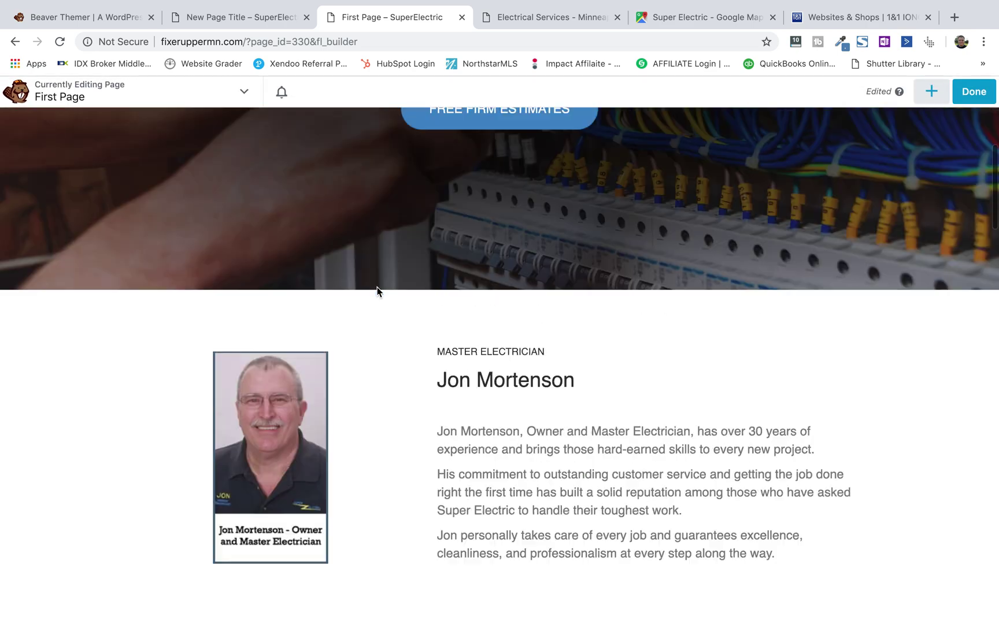
scroll(347, 301, down, 1)
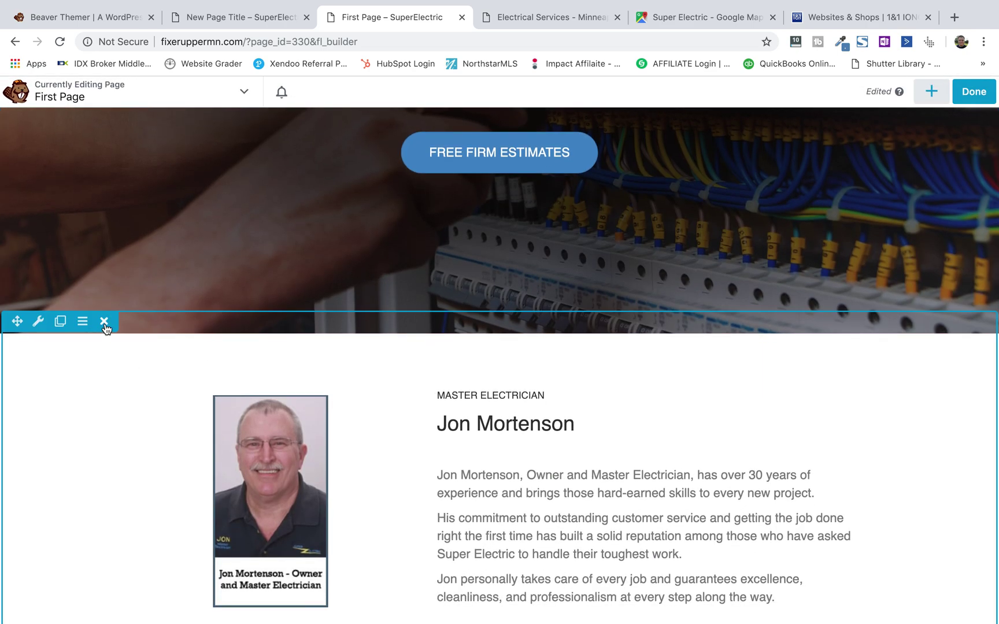
scroll(117, 441, down, 5)
scroll(116, 441, up, 4)
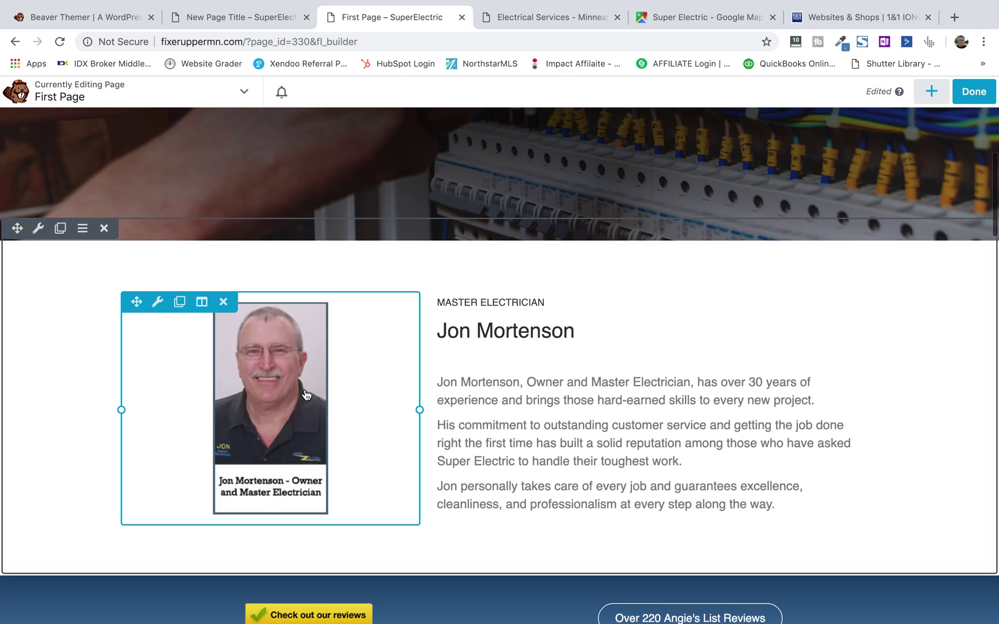
click(124, 442)
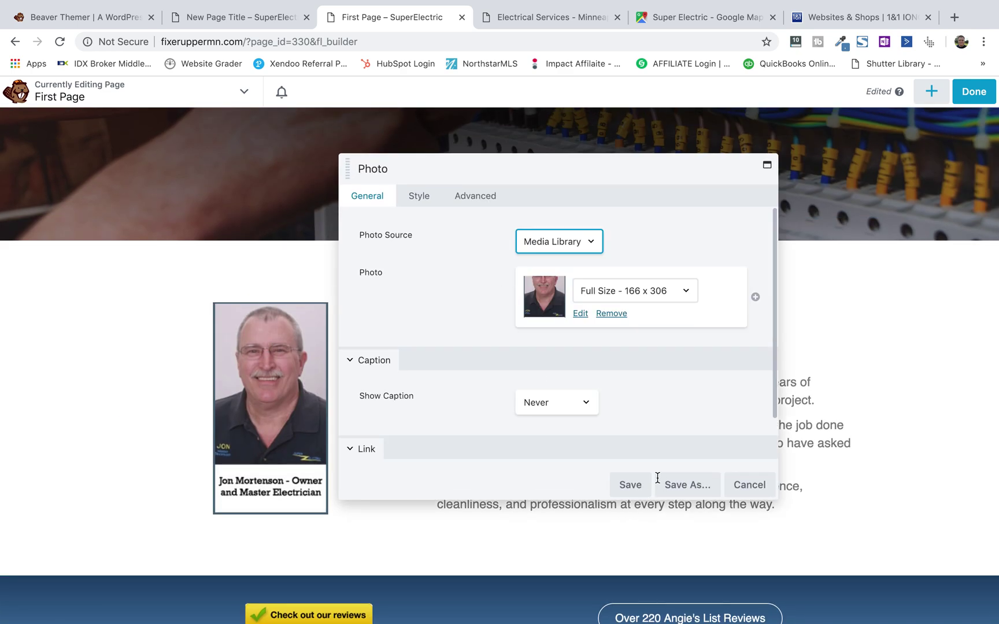
click(749, 484)
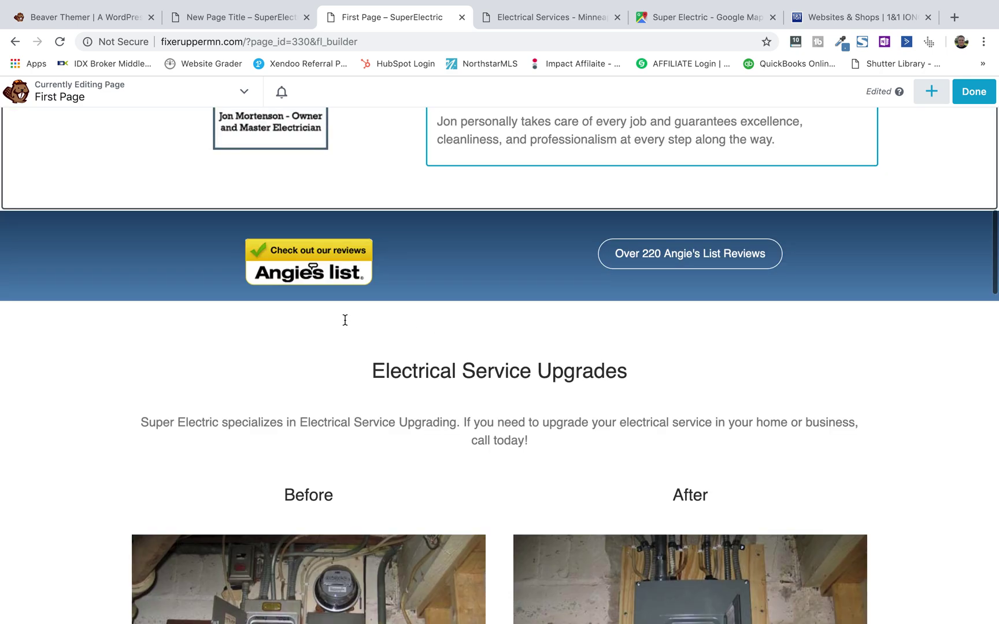
Inspect the hero subtitle settings unchanged, then return to the header with the SCHEDULE APPOINTMENT button.
scroll(457, 338, down, 6)
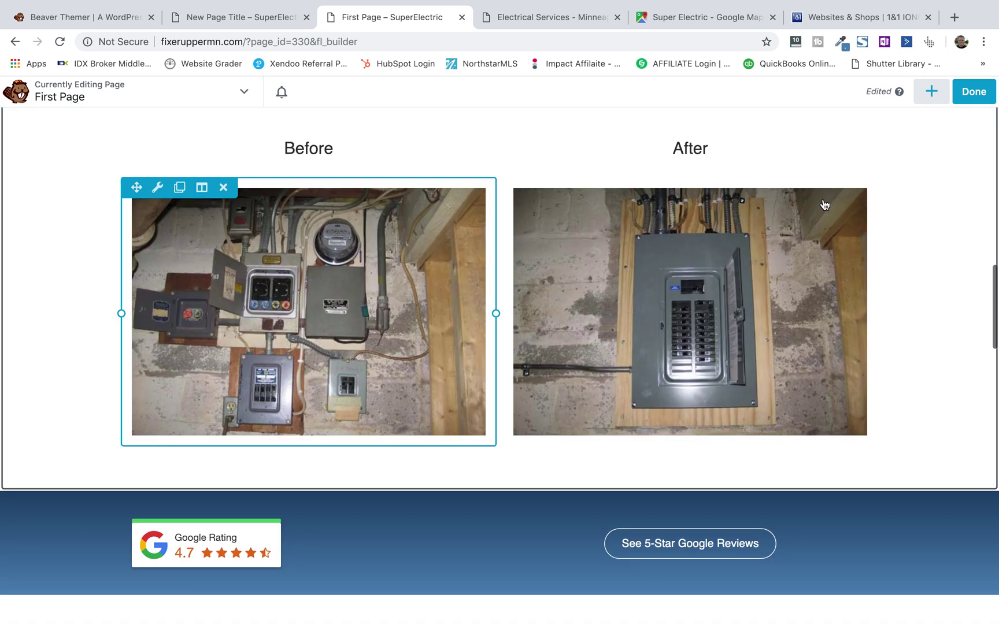
scroll(610, 312, down, 10)
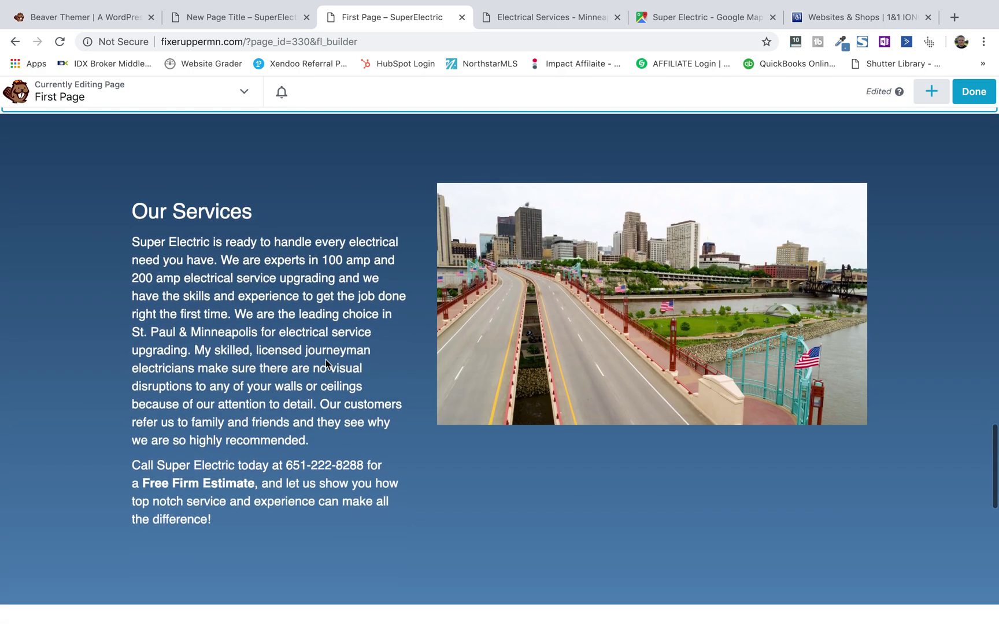
scroll(325, 359, down, 8)
scroll(268, 404, up, 7)
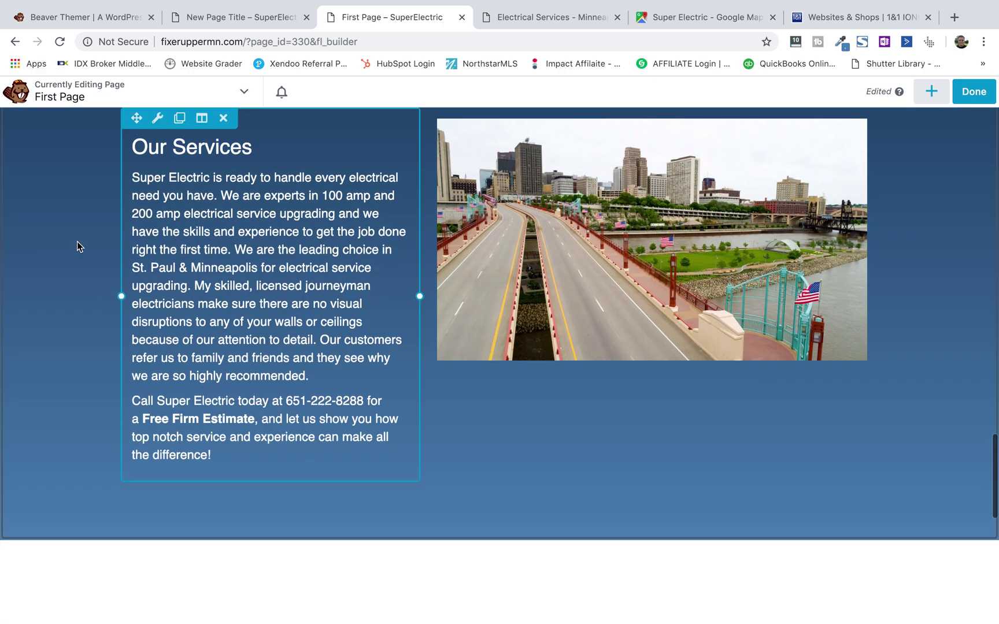
scroll(89, 439, up, 3)
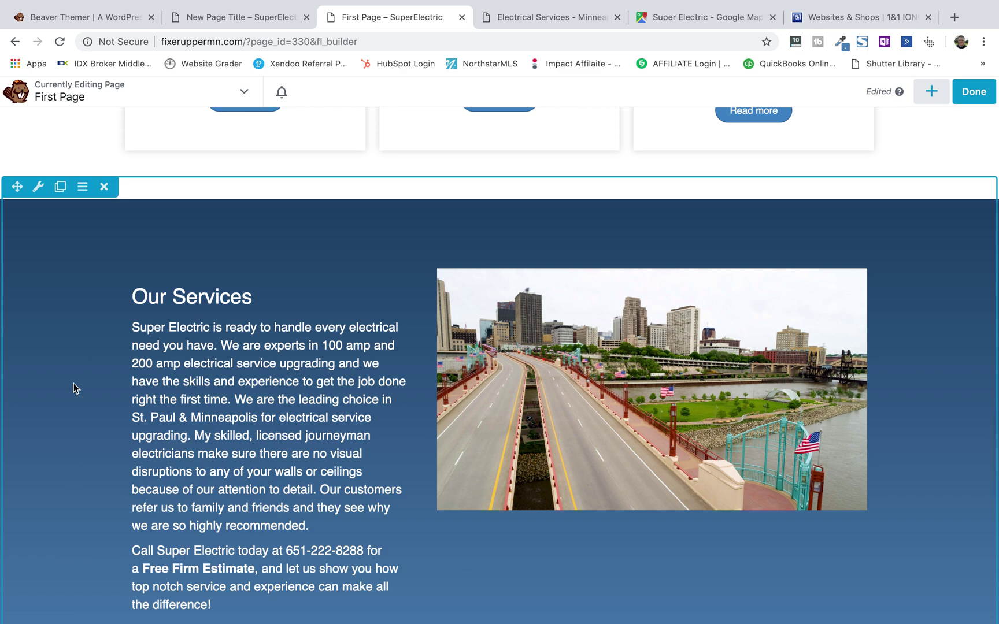
scroll(91, 372, up, 15)
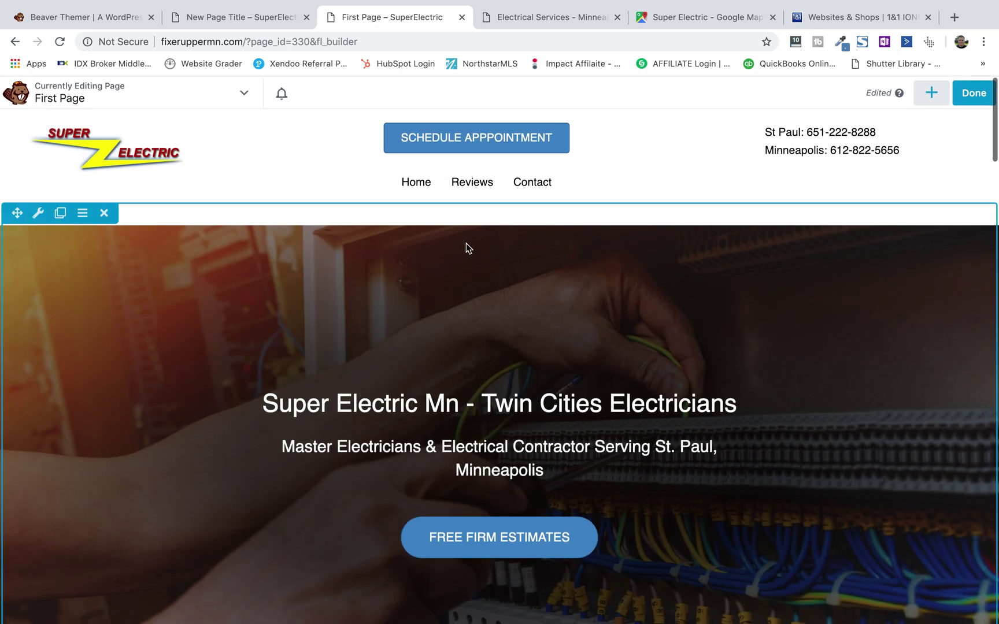
scroll(486, 372, down, 5)
scroll(662, 360, down, 4)
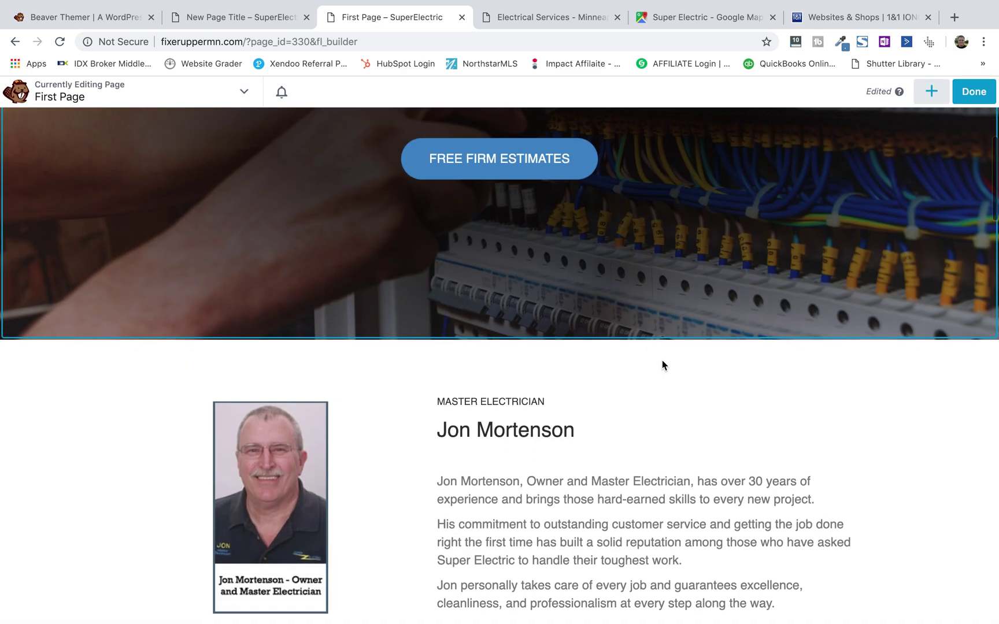
scroll(529, 249, up, 8)
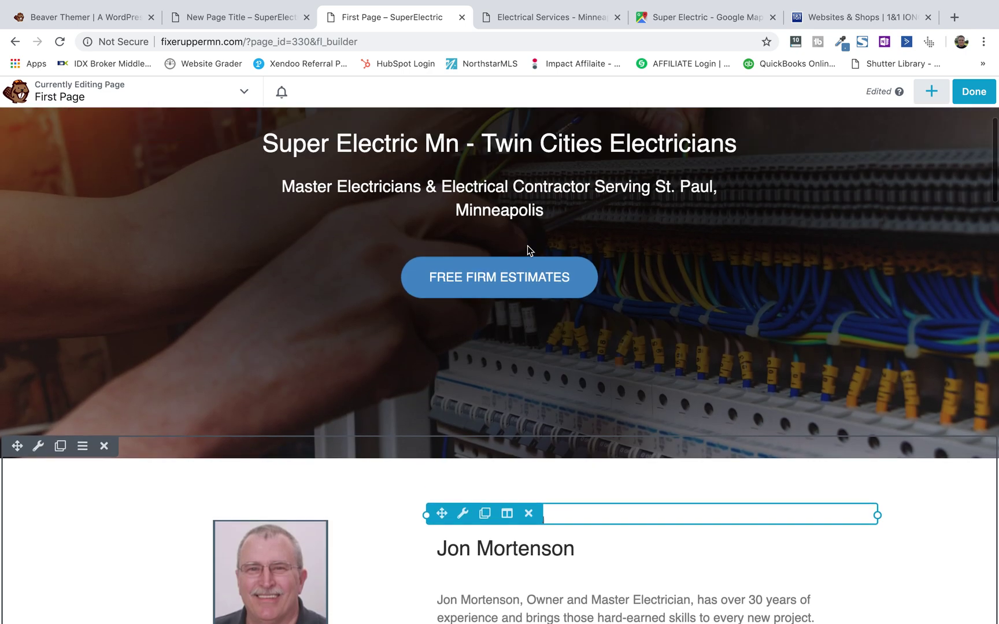
scroll(528, 251, up, 2)
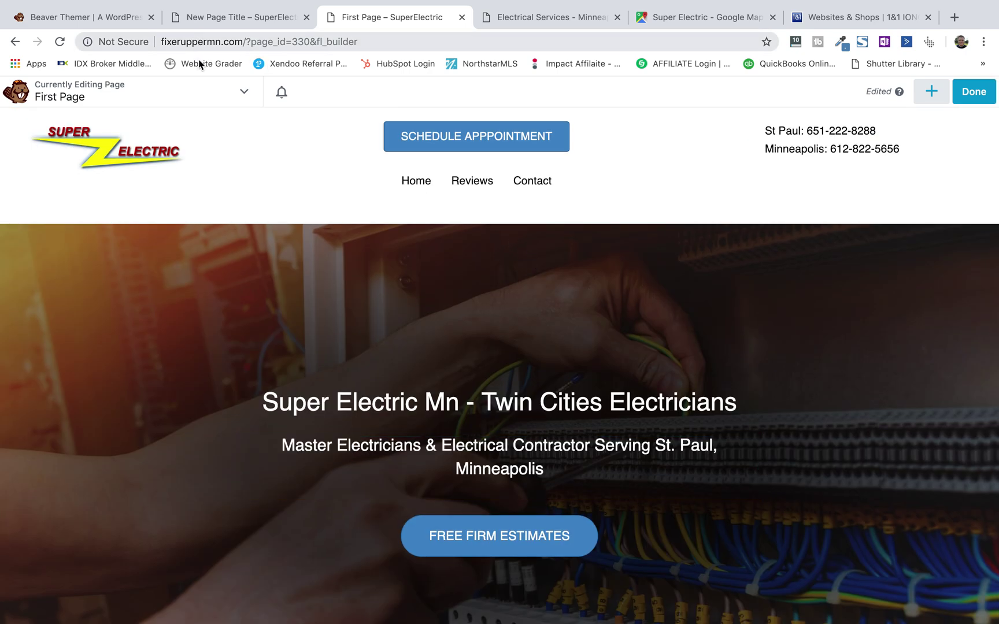
scroll(429, 370, down, 2)
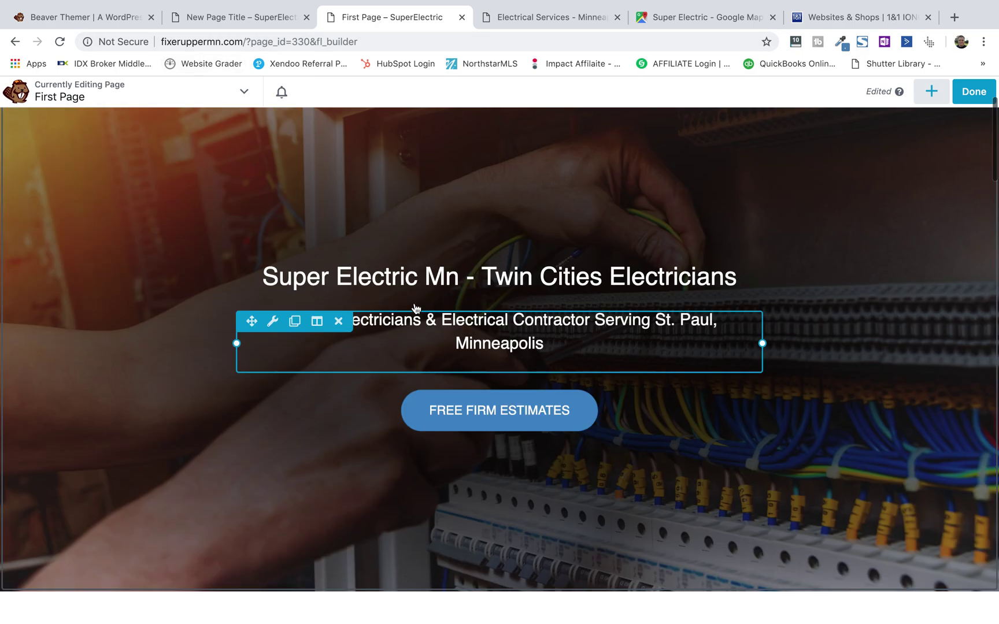
scroll(408, 287, down, 3)
scroll(408, 288, up, 2)
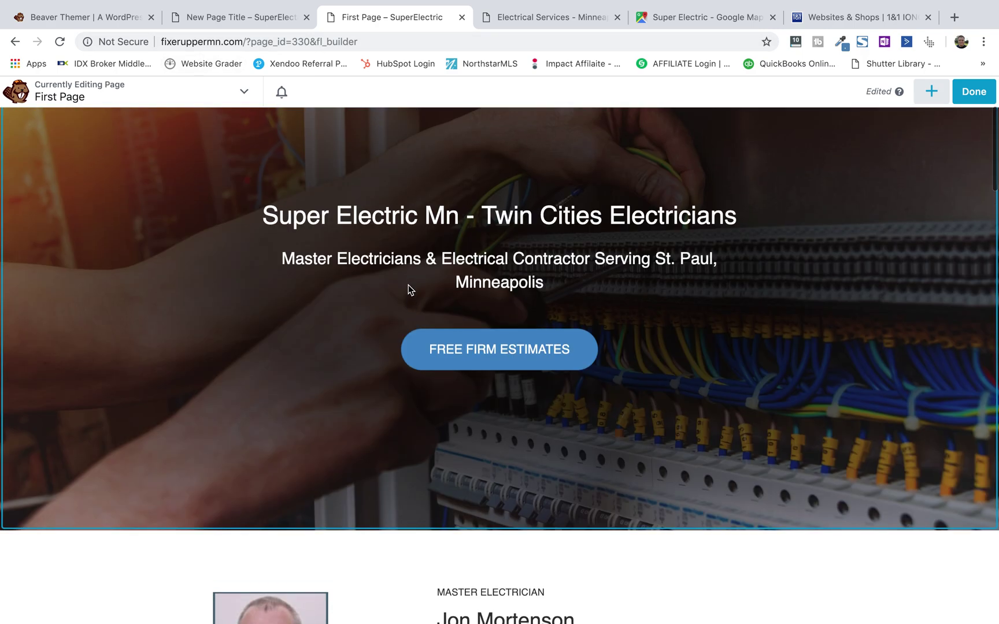
click(486, 265)
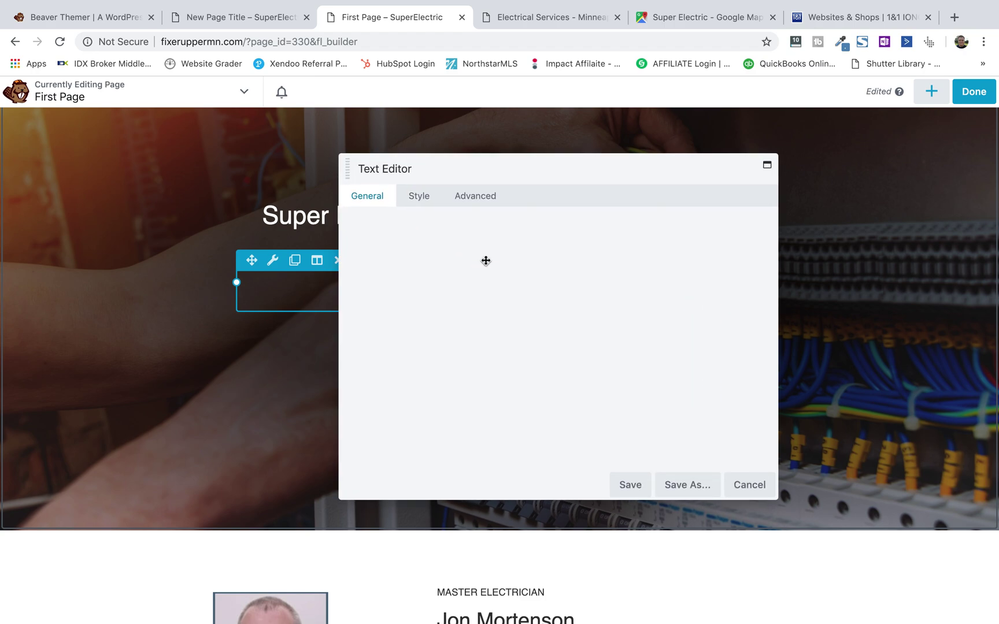
click(739, 490)
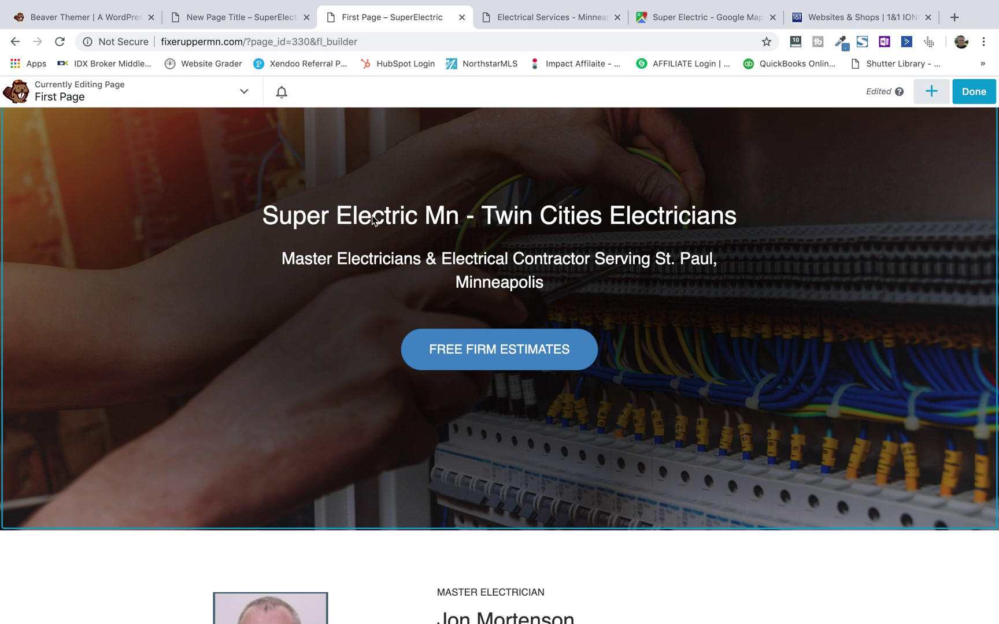
scroll(513, 290, up, 3)
scroll(514, 290, up, 2)
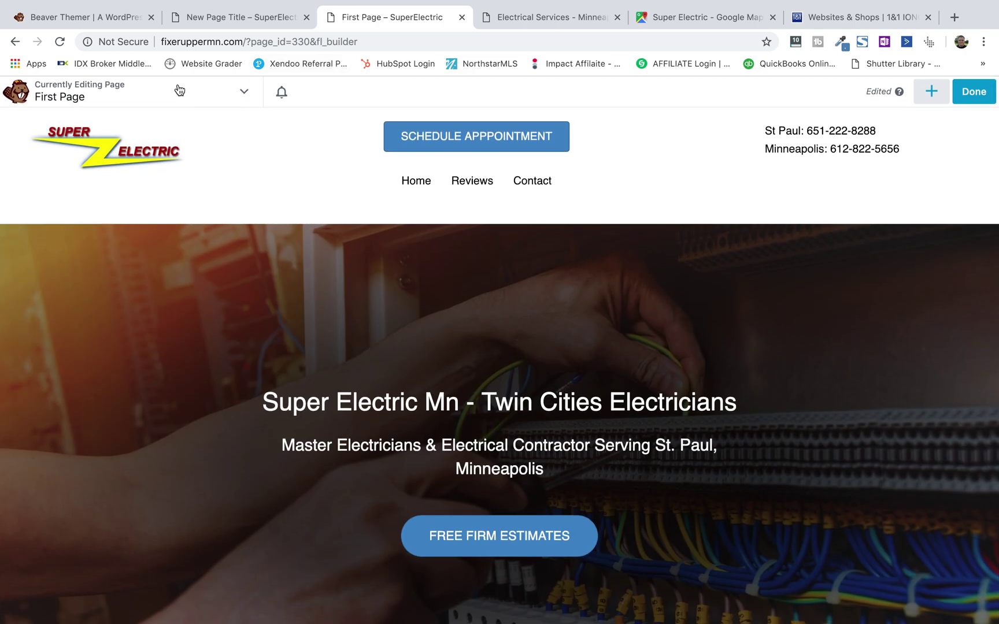
Discard the unpublished Beaver Builder changes to First Page.
click(971, 92)
click(766, 91)
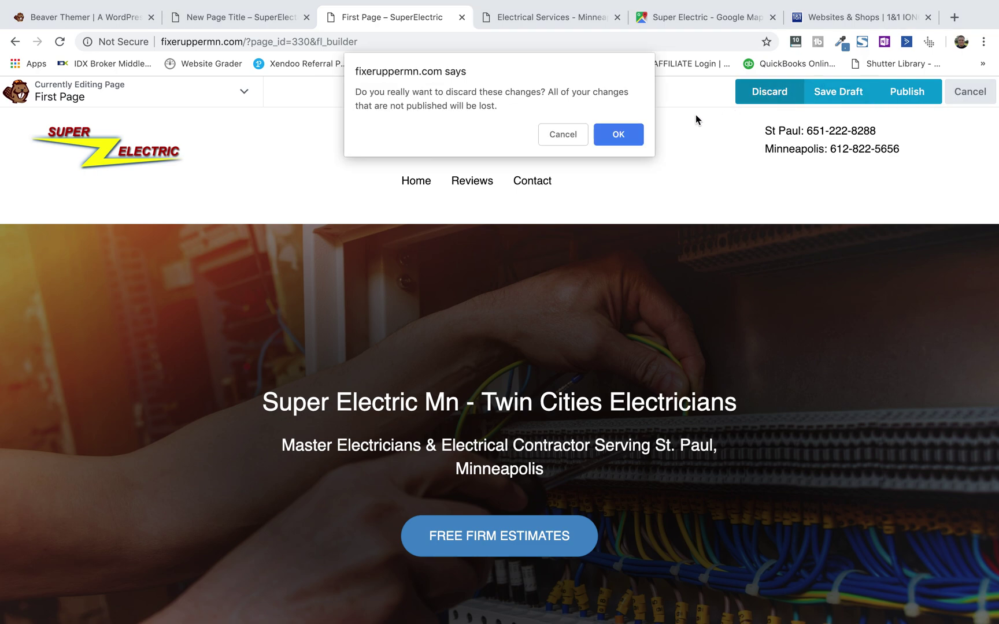
click(619, 134)
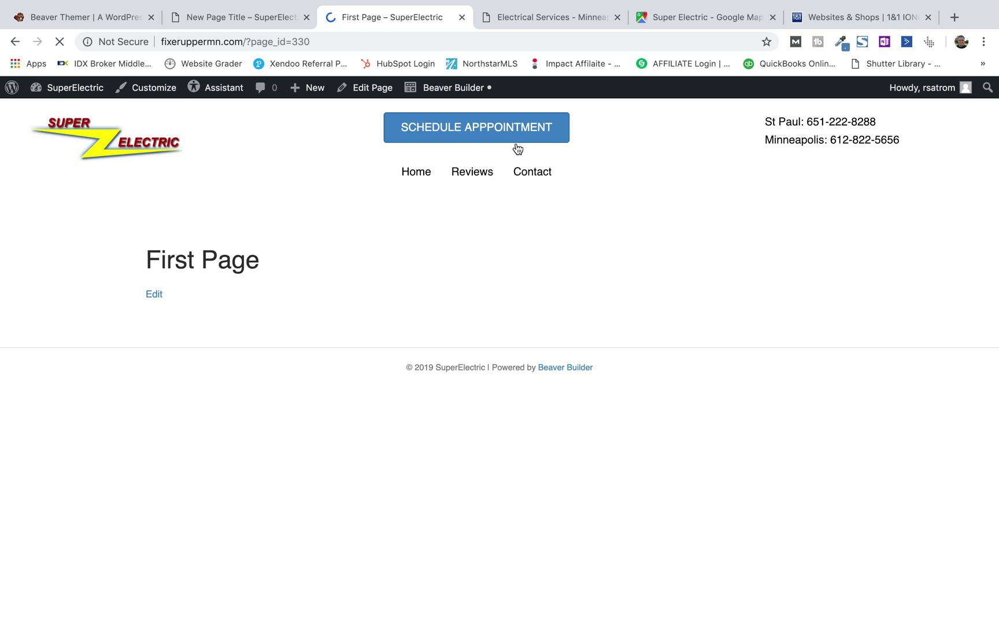
Visit the site's home page, then go to the SuperElectric admin Dashboard.
click(118, 147)
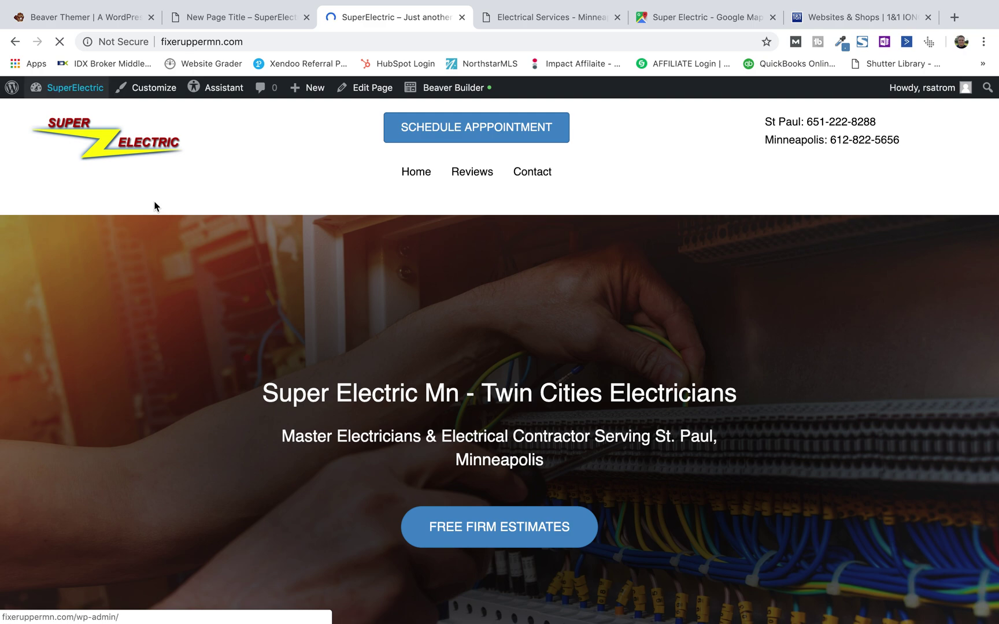
mouse_move(81, 94)
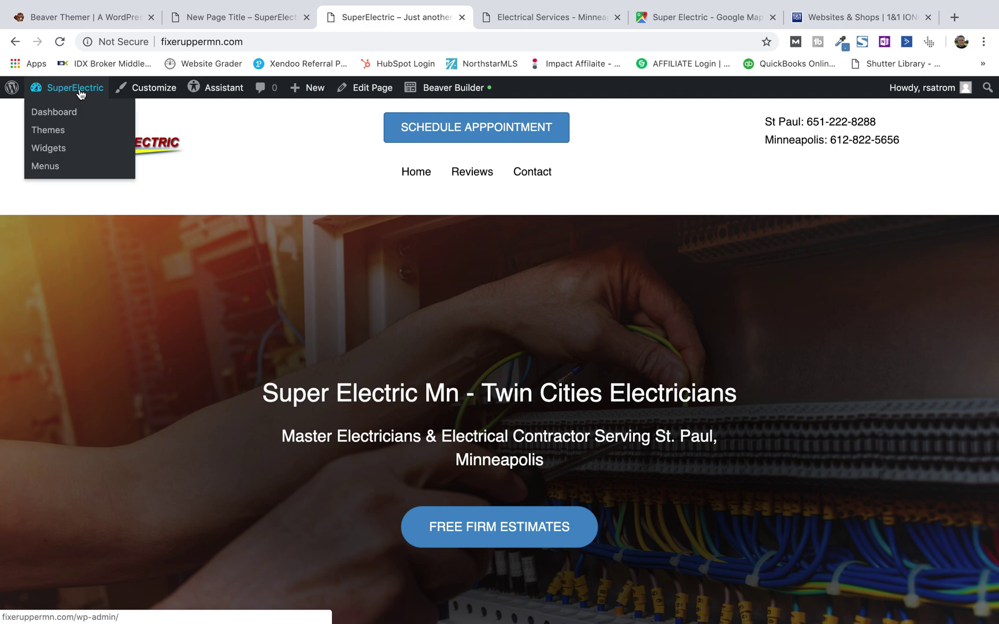
click(56, 113)
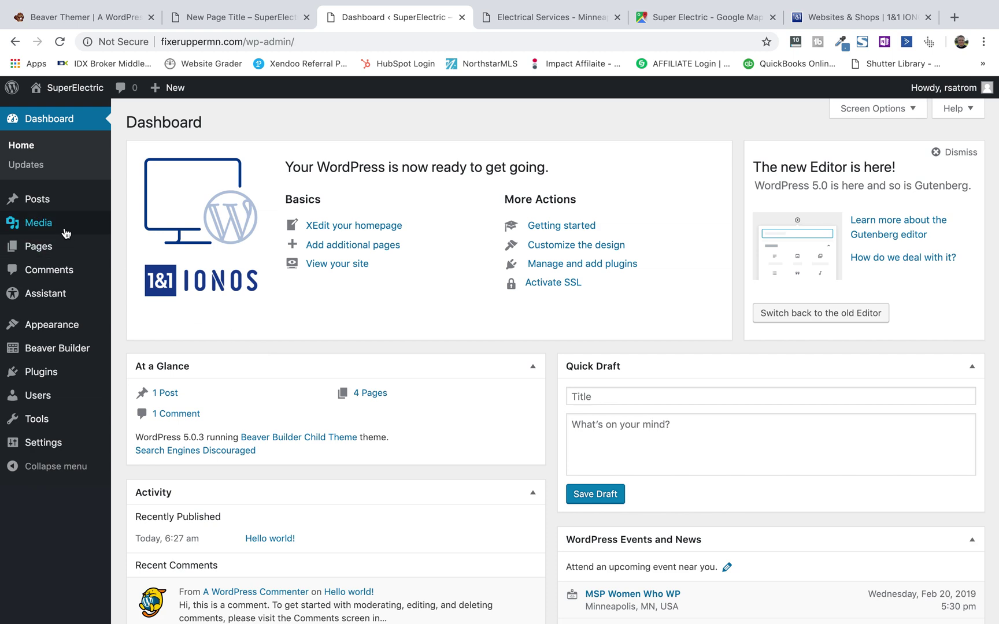
mouse_move(38, 199)
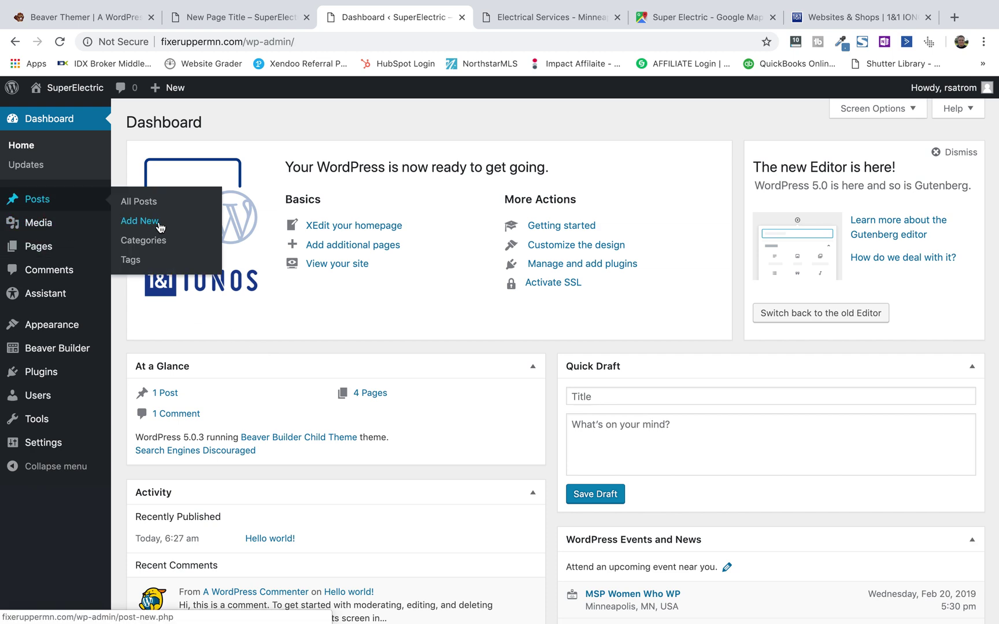
Add a new post titled 'Home Rewiring Services' in the block editor.
mouse_move(177, 91)
click(148, 225)
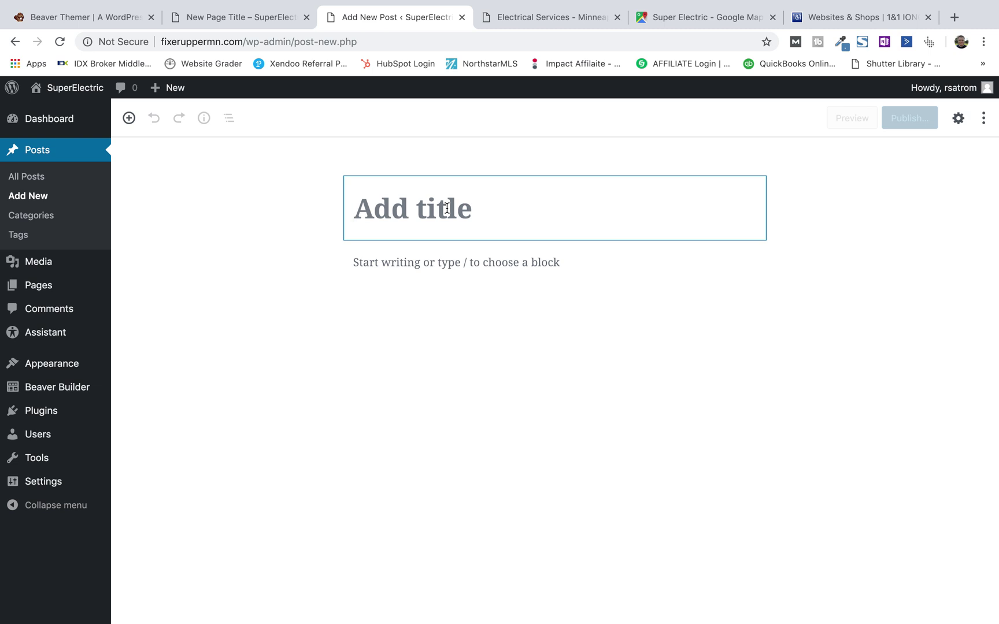
text(Home R)
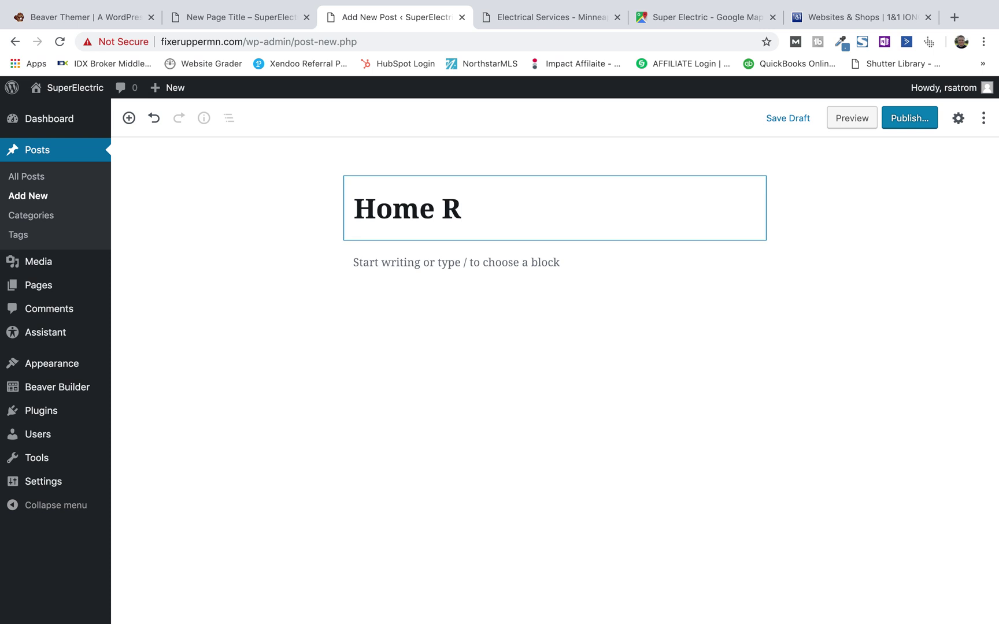
text(ewiring )
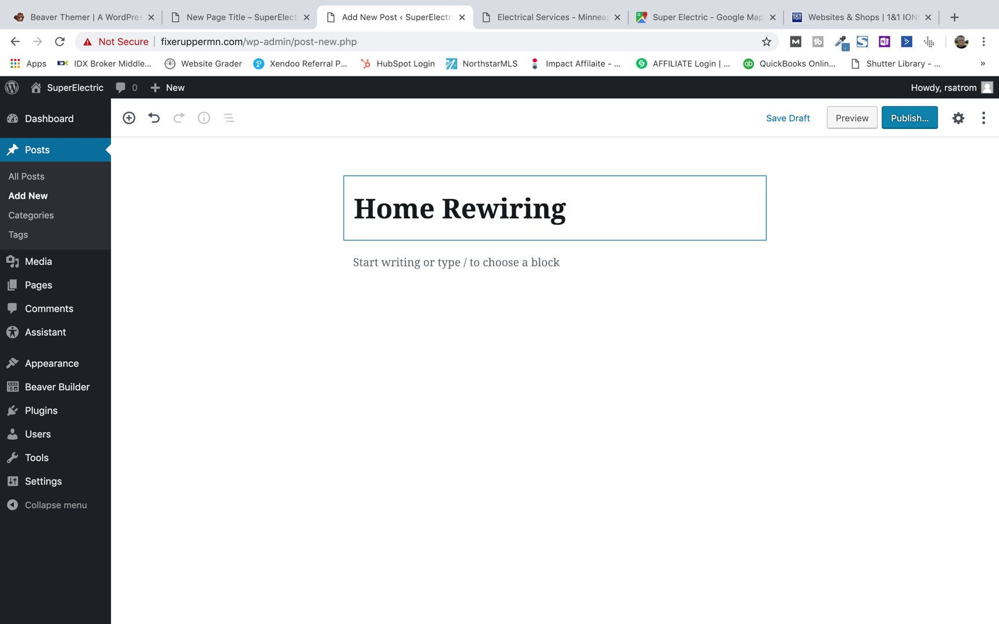
text(Servic)
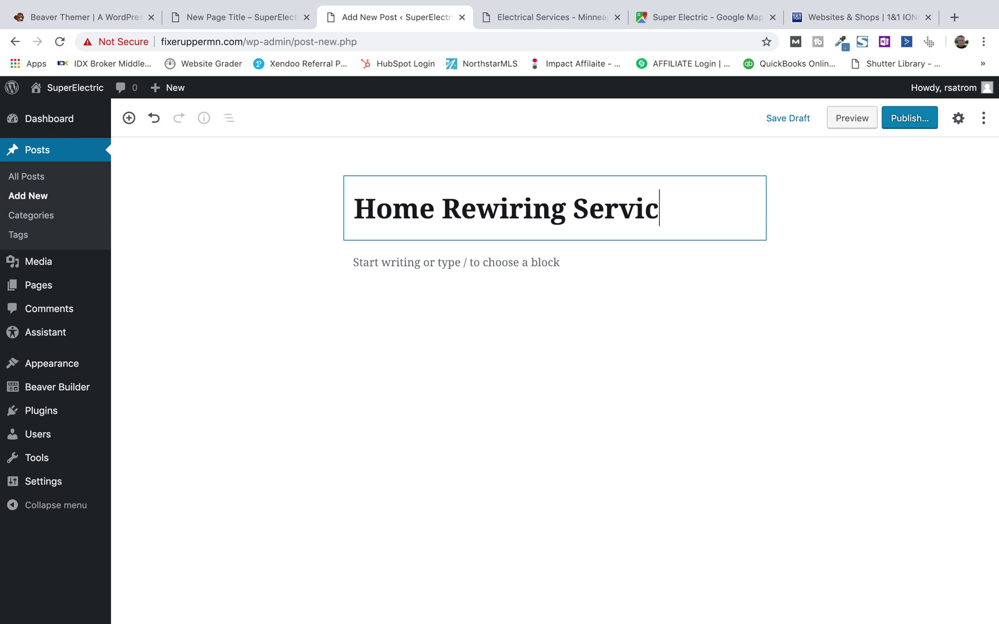
text(es)
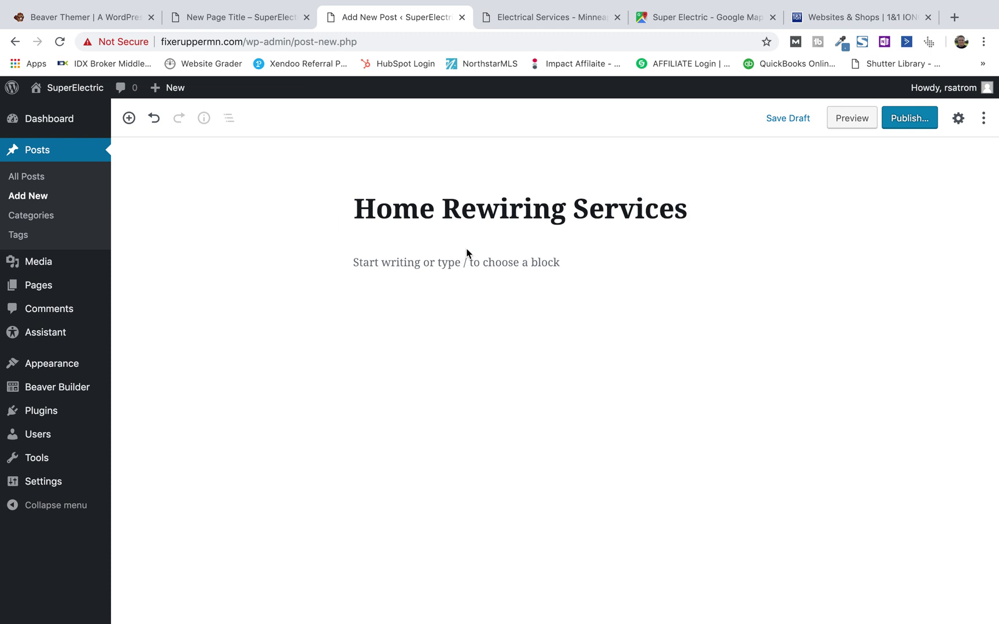
click(372, 266)
Search Google for 'home rewiring' in a new tab and scroll through the results.
click(481, 211)
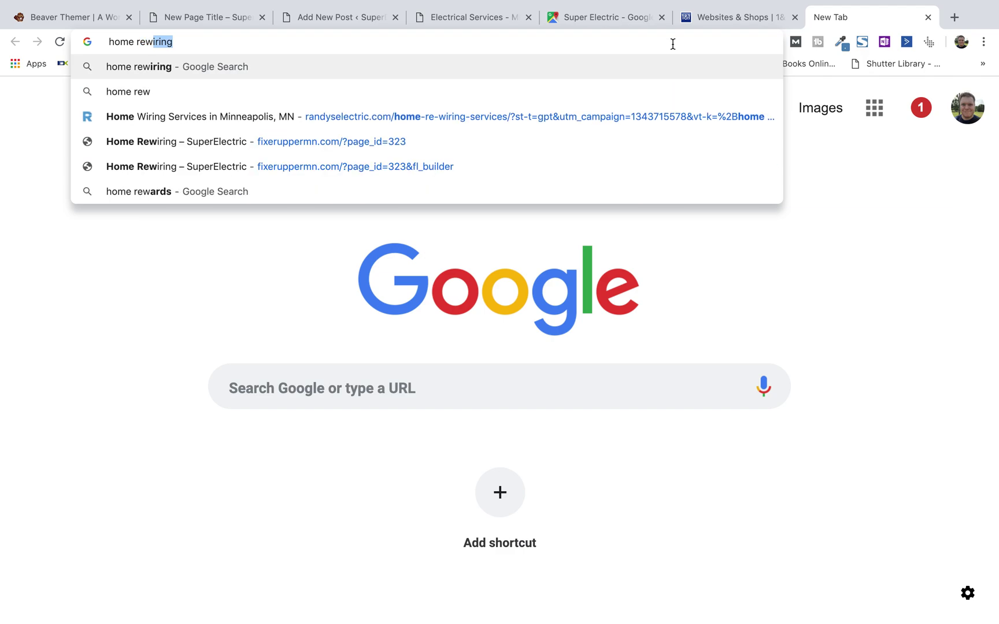
key(Return)
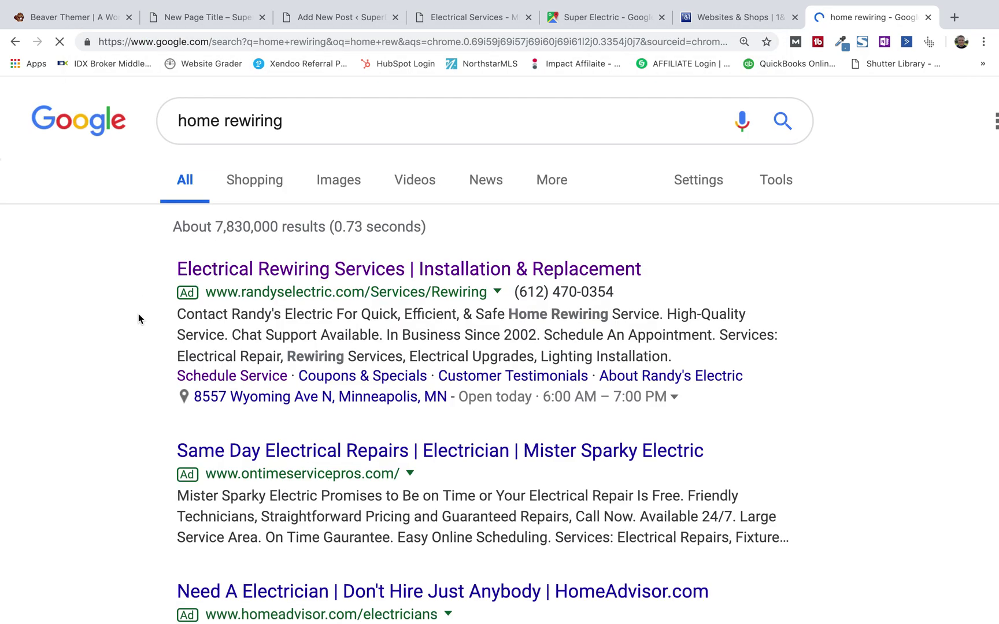
scroll(138, 313, down, 3)
scroll(138, 313, up, 2)
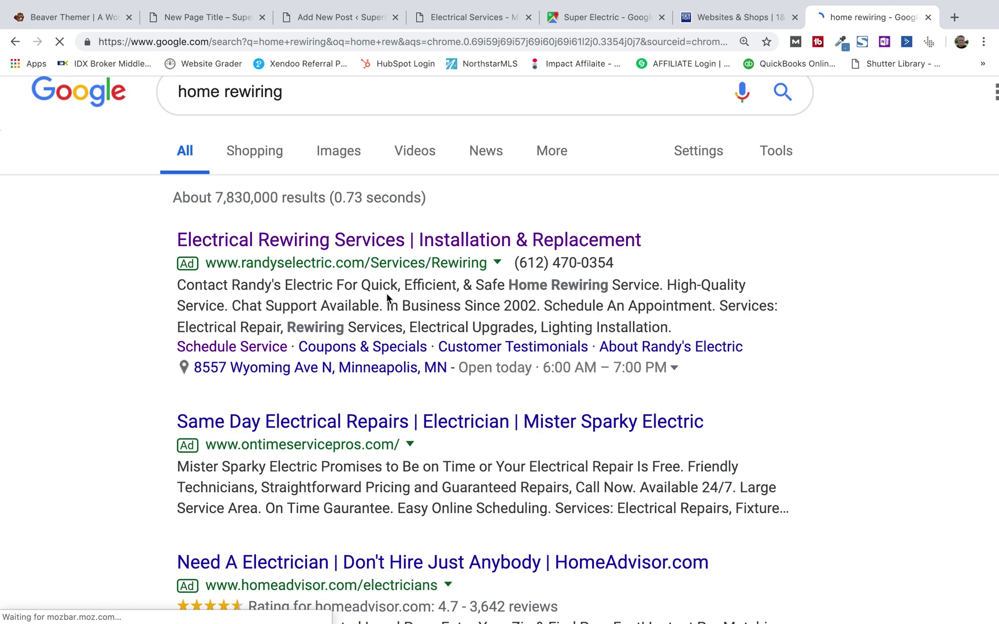
scroll(166, 275, down, 3)
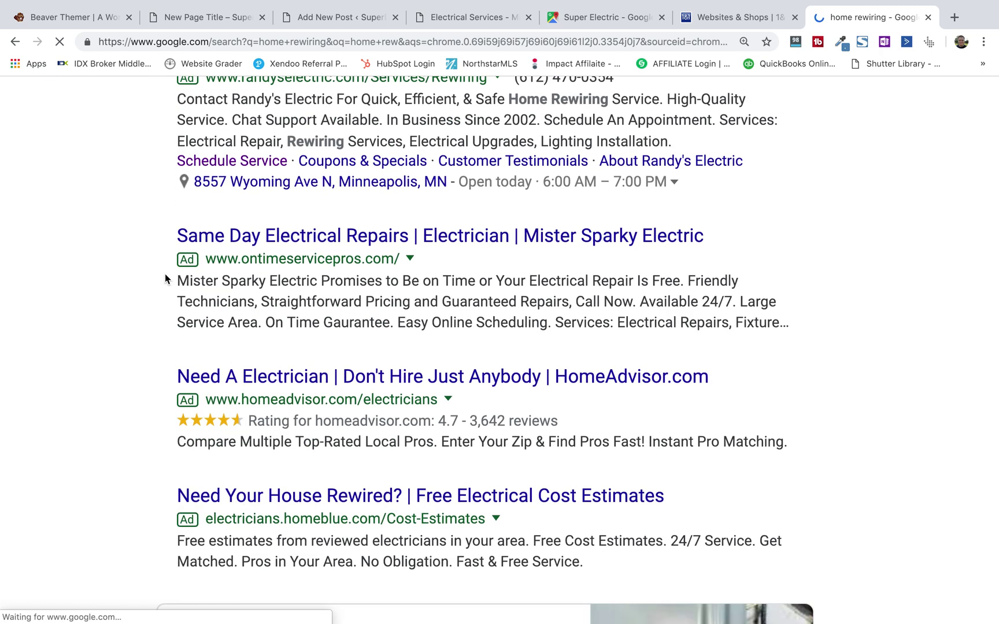
scroll(161, 306, down, 5)
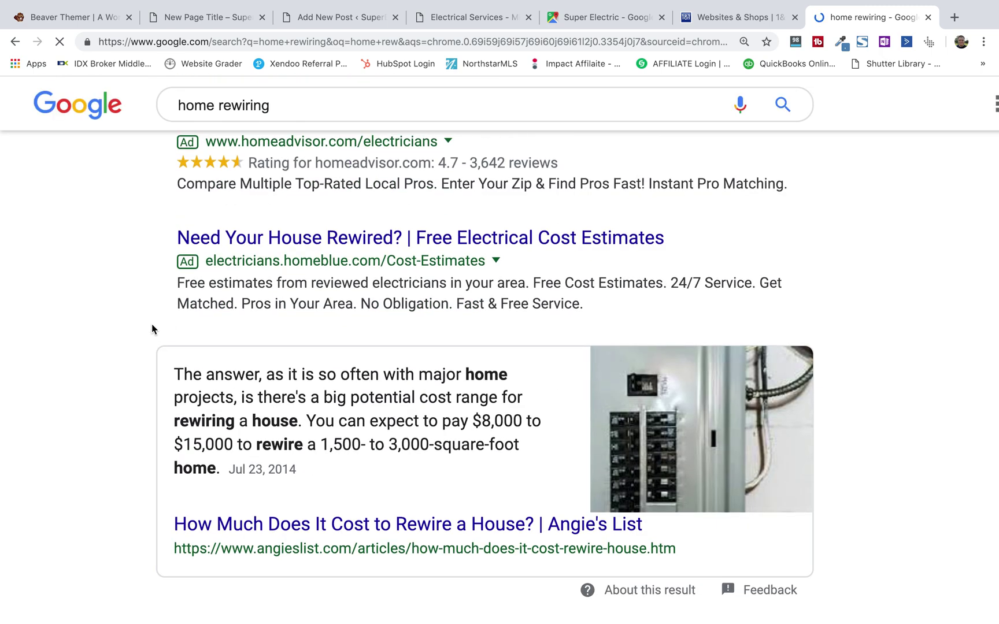
scroll(152, 327, down, 4)
scroll(152, 327, down, 7)
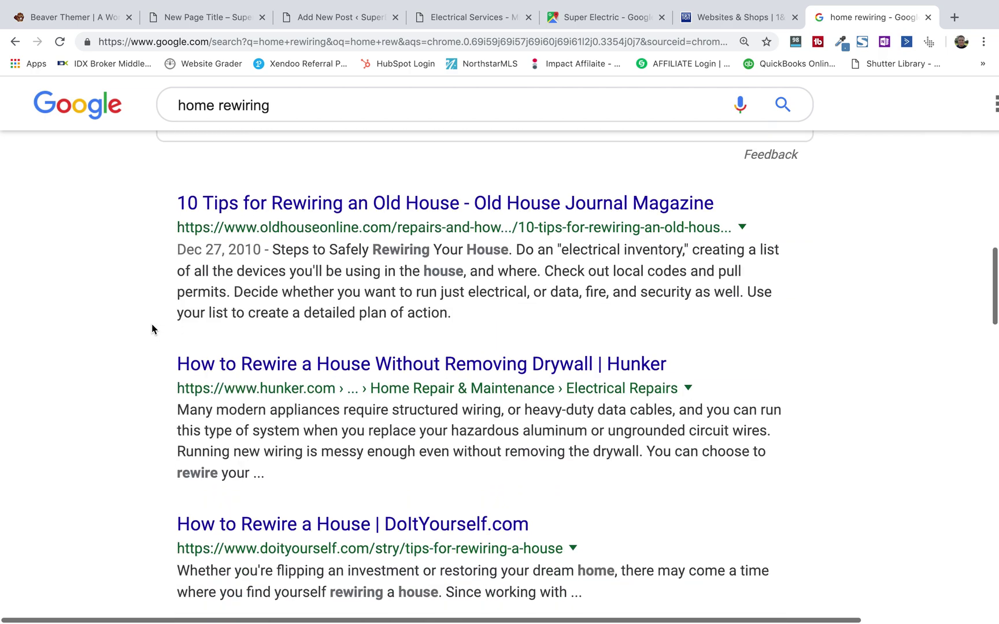
scroll(152, 324, up, 15)
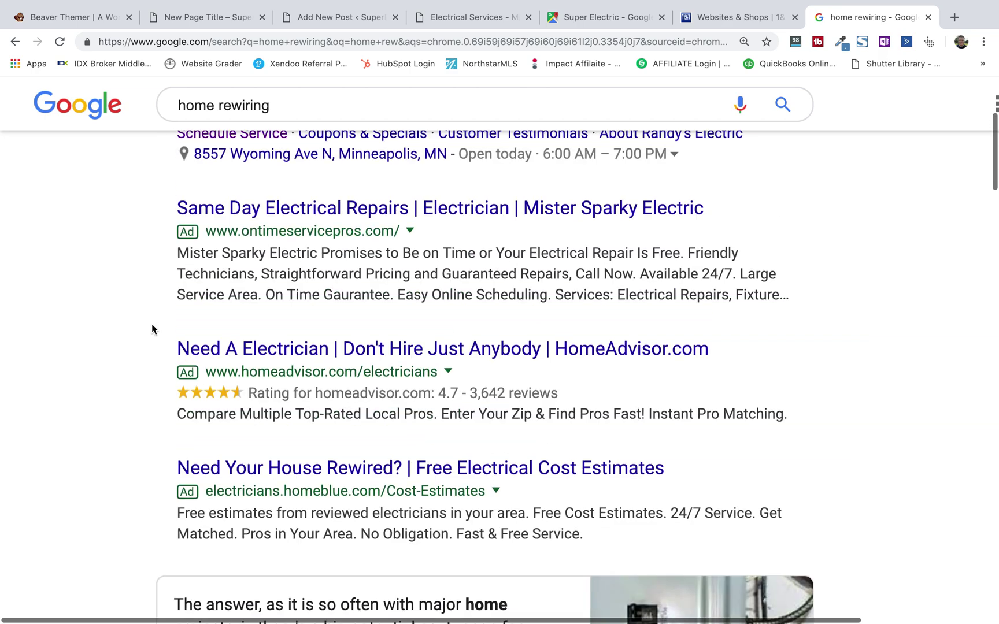
Return to the post editor and save the post as a draft.
click(340, 16)
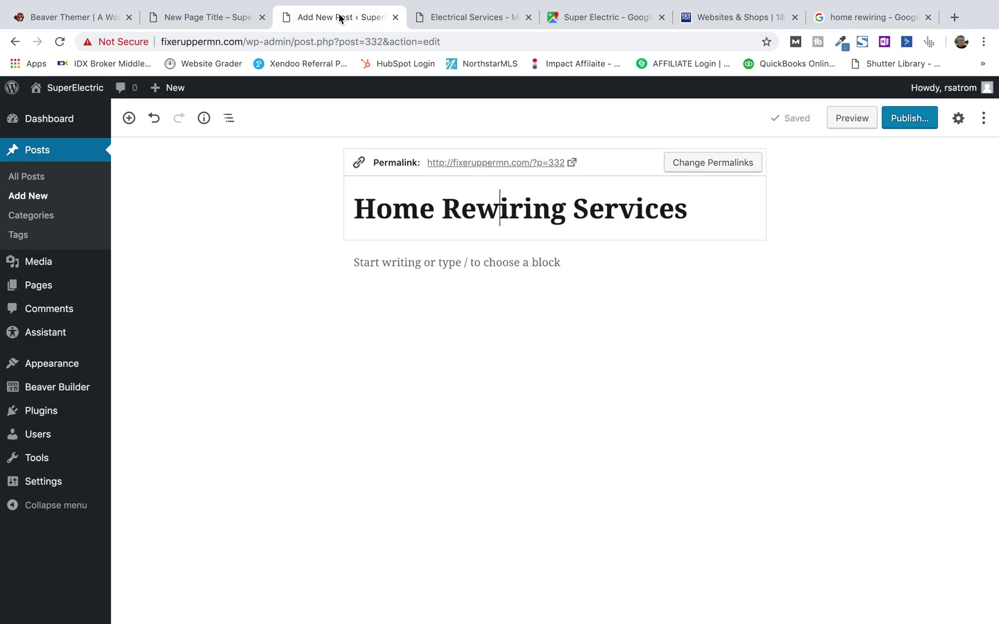
click(405, 264)
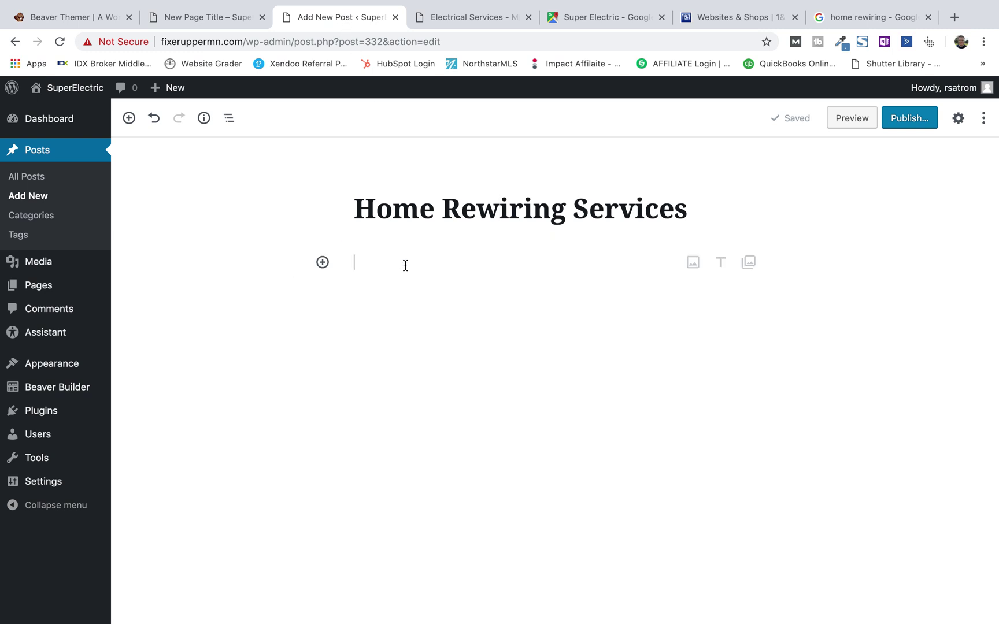
text(We)
key(BackSpace)
key(BackSpace)
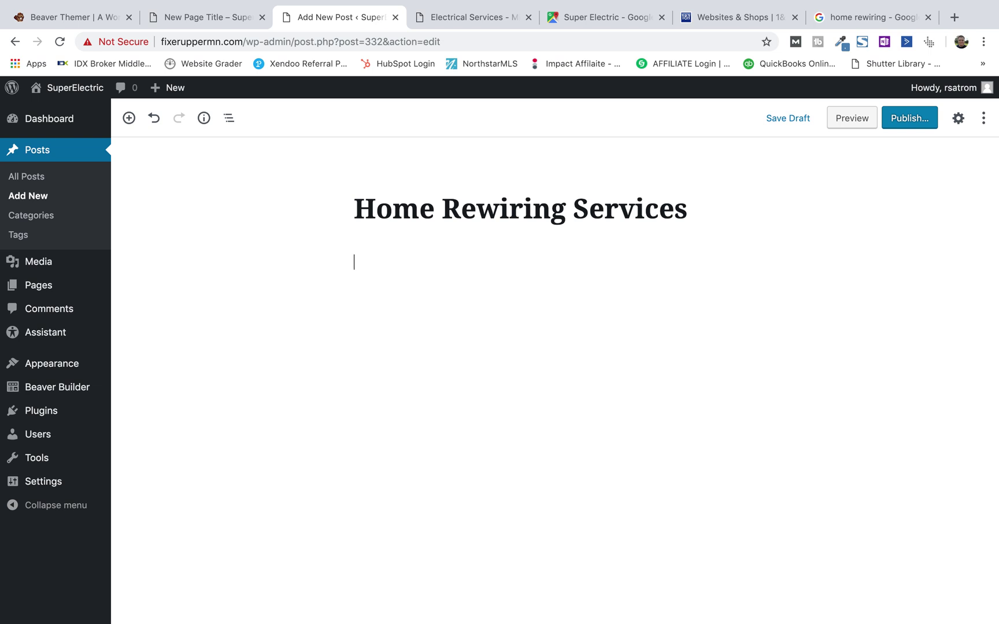
key(super+s)
Write the intro paragraph 'You type information, you blog, you write' below the title.
click(386, 263)
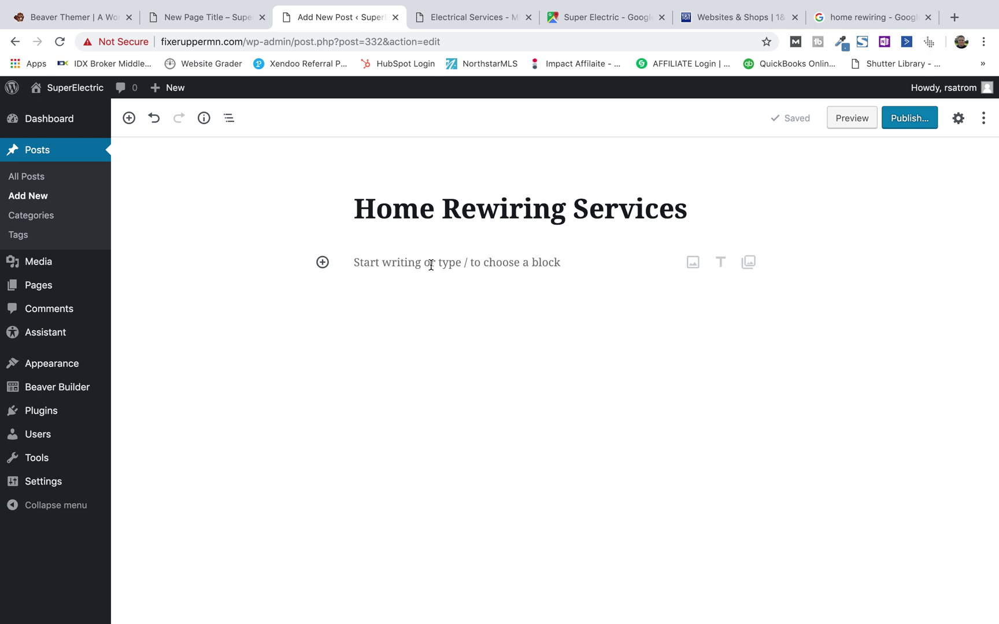
text(You type )
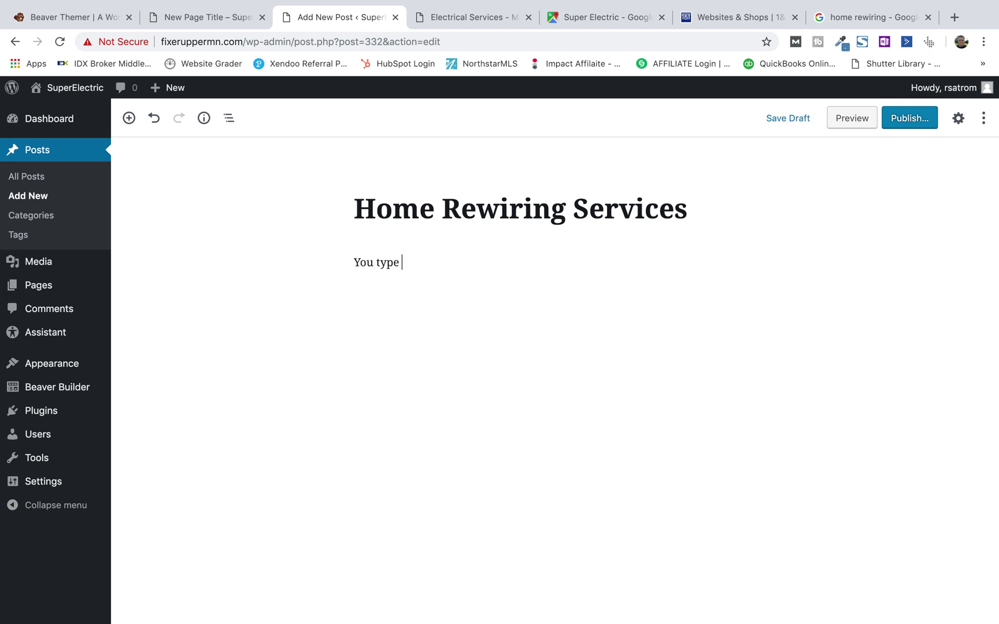
text(information, you)
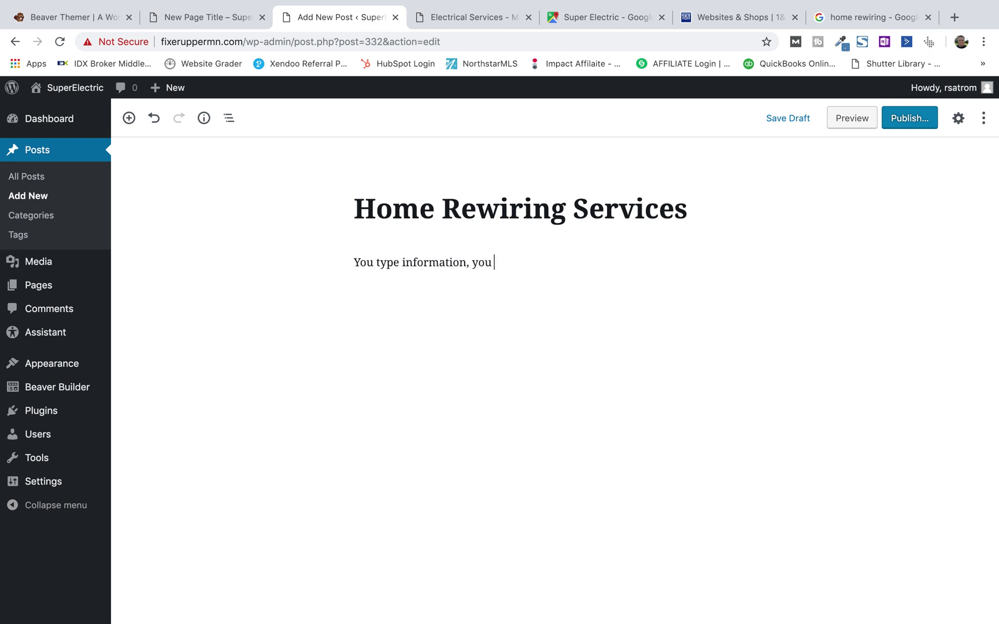
text( blog, you write.)
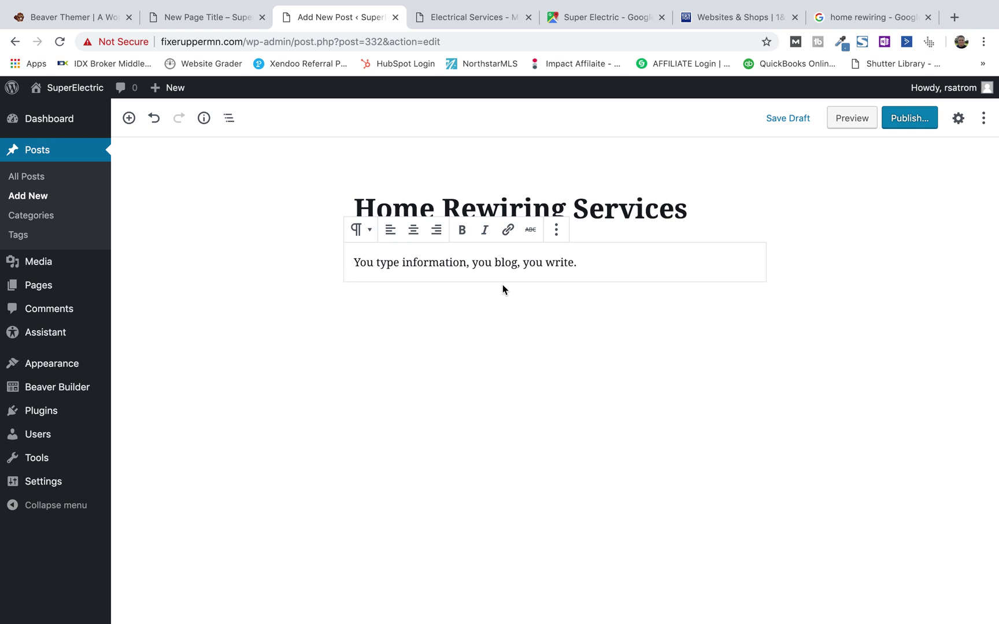
click(212, 301)
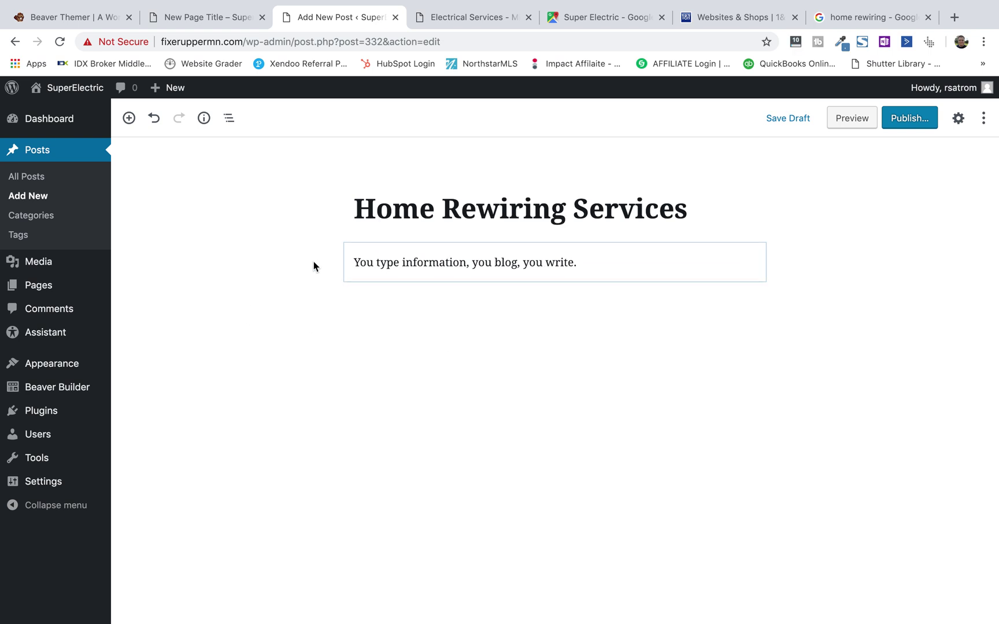
click(450, 263)
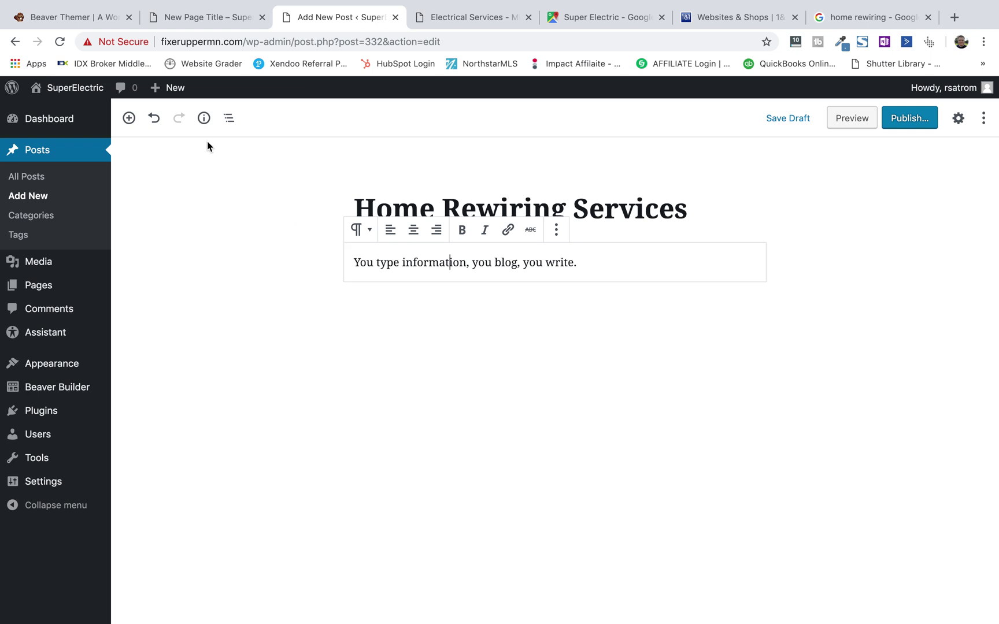
key(End)
click(280, 275)
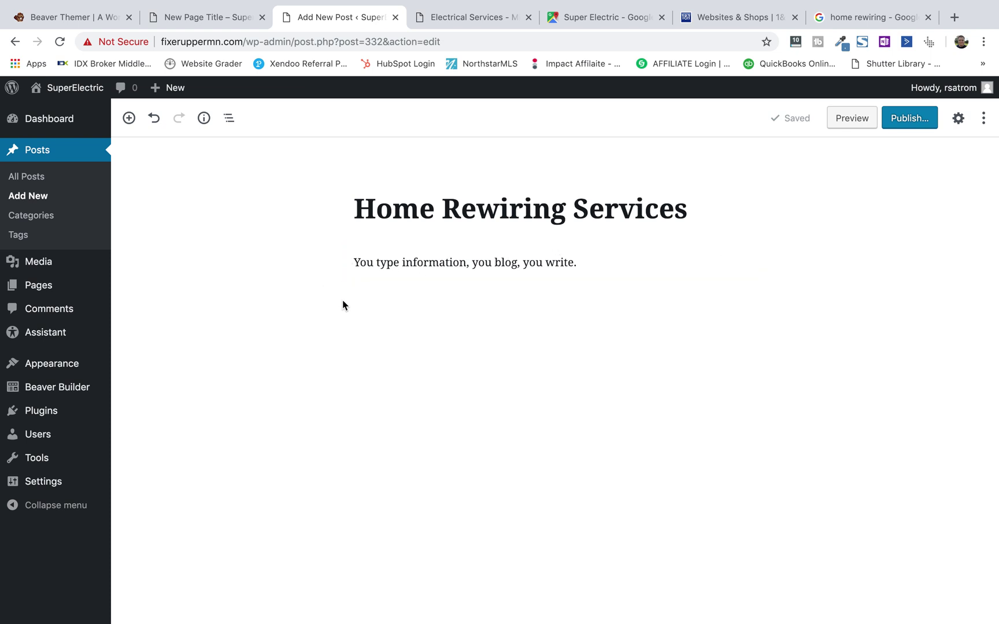
click(367, 296)
click(128, 119)
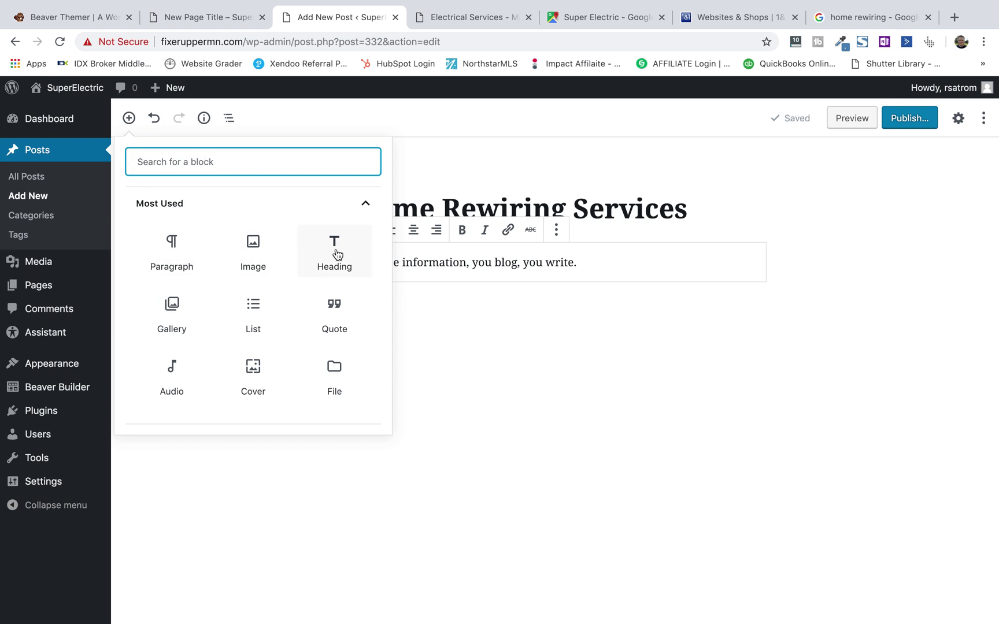
Add the heading 'Provide Safety for your Family Today' below the intro paragraph.
click(336, 255)
text(N)
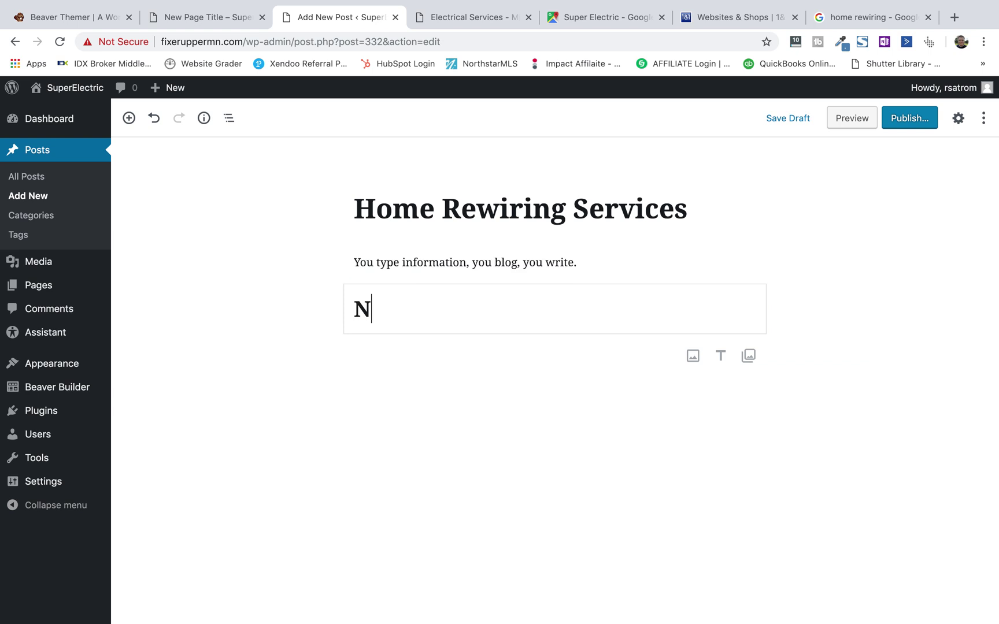
key(BackSpace)
text(Se)
key(BackSpace)
key(BackSpace)
text(Provide Sa)
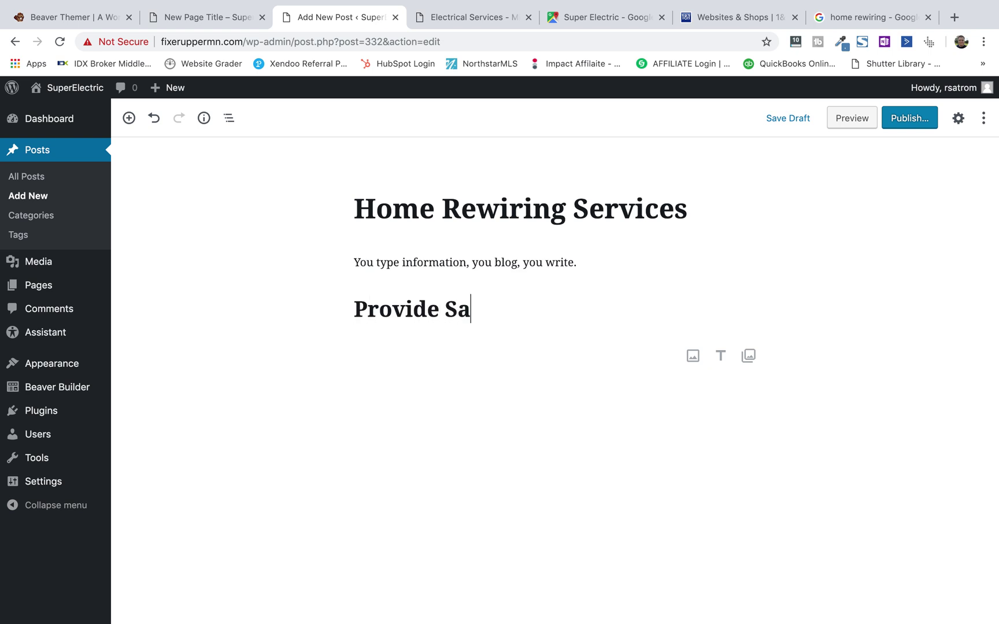
text(fety for your Family )
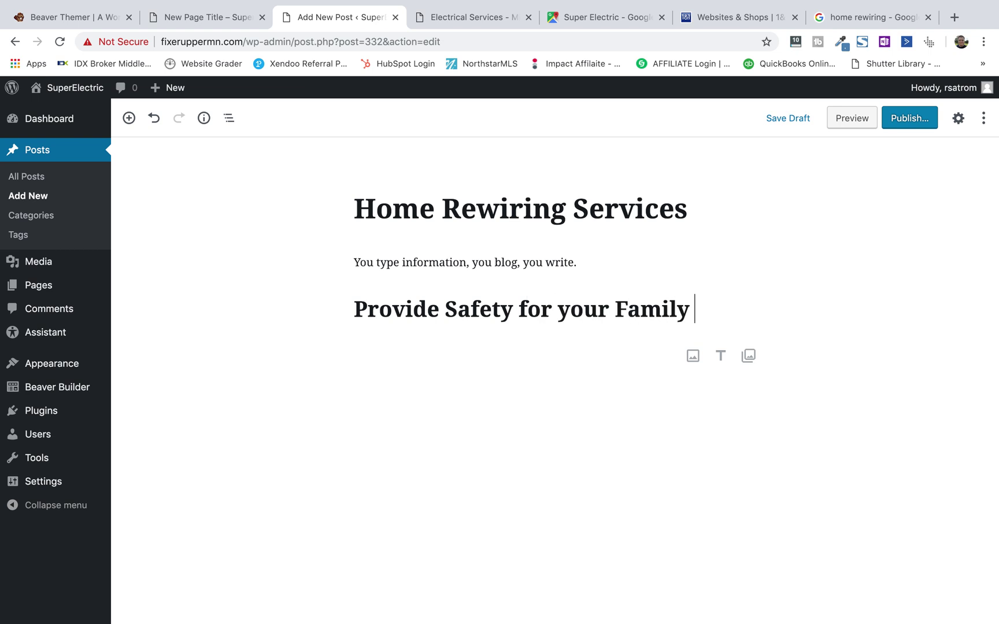
text(Today)
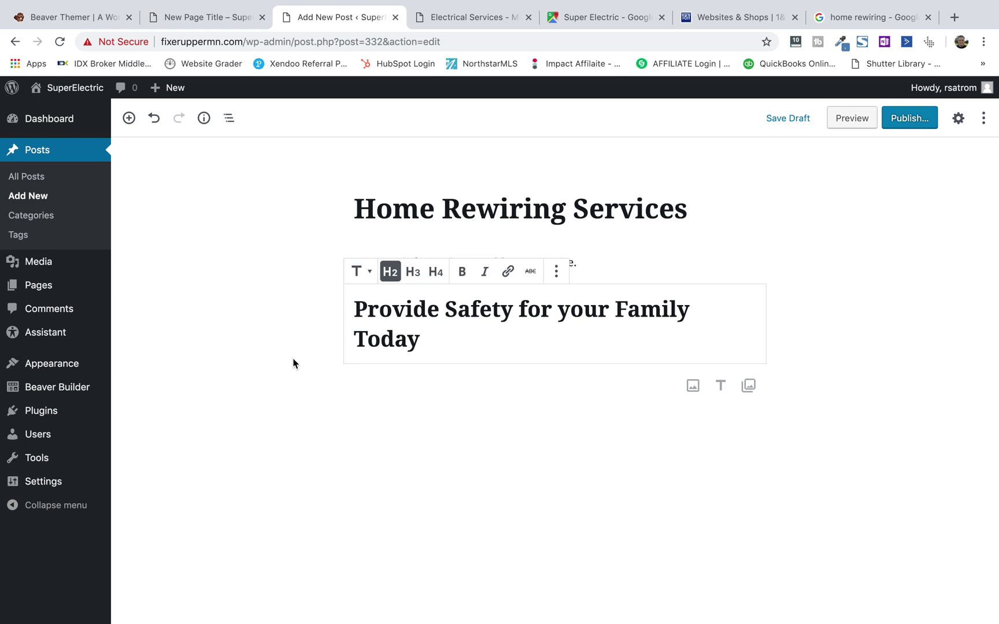
Add a paragraph, convert it to a bulleted list, and add 'Secure' and 'Jump' bullets.
click(129, 118)
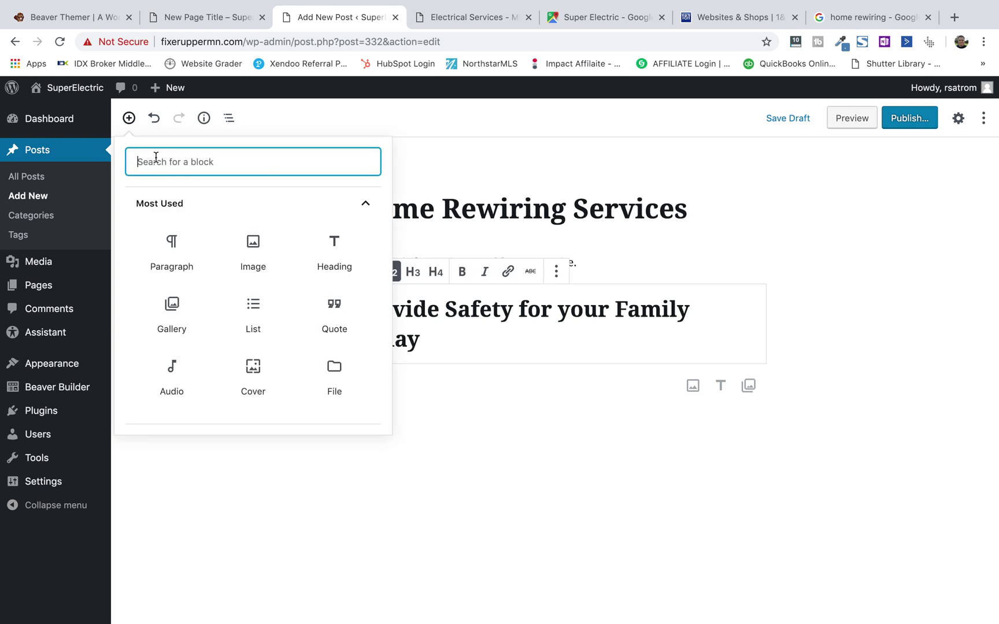
click(184, 249)
text(j)
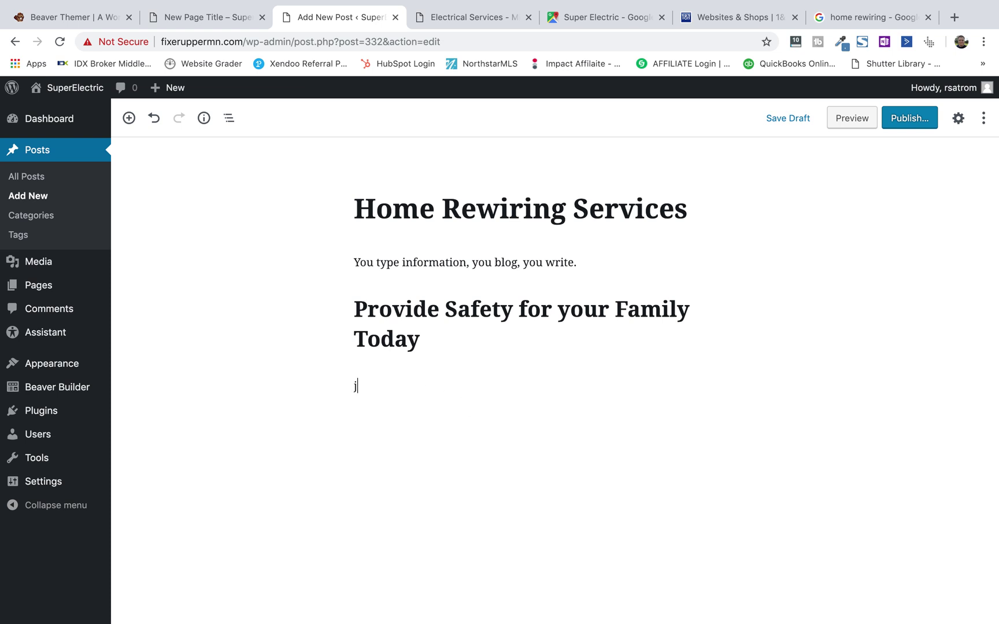
text(MOREOAINLKNGL:SKN)
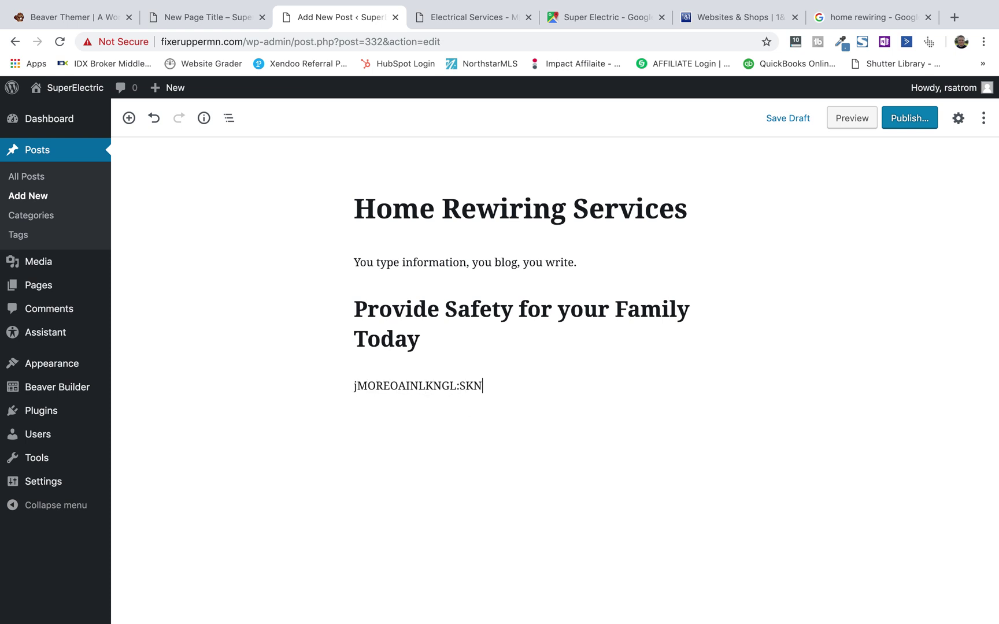
text(GJ:LKWEJF:LWEKJFGWE)
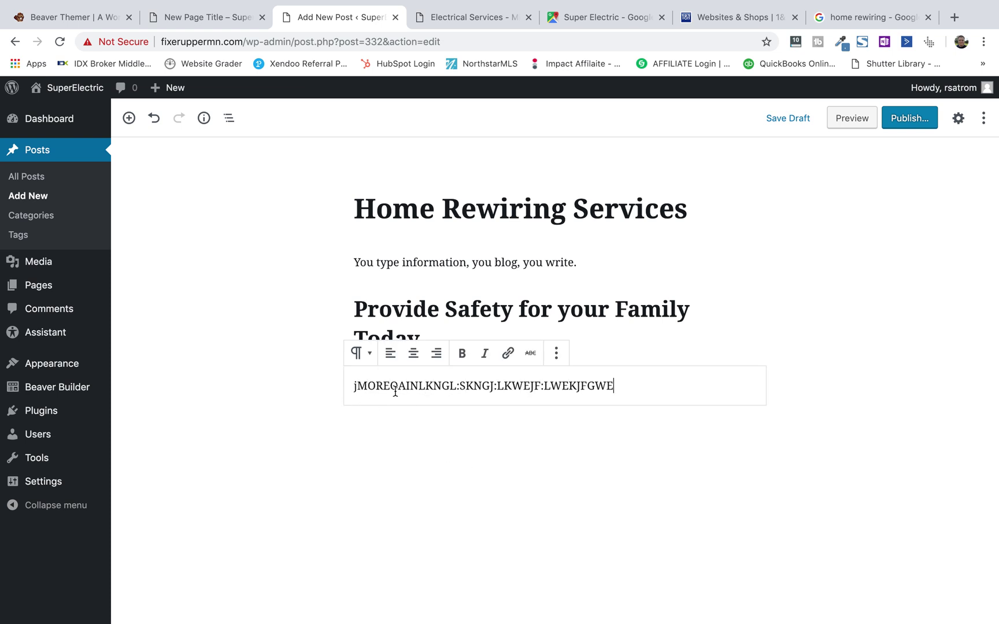
click(479, 386)
click(359, 353)
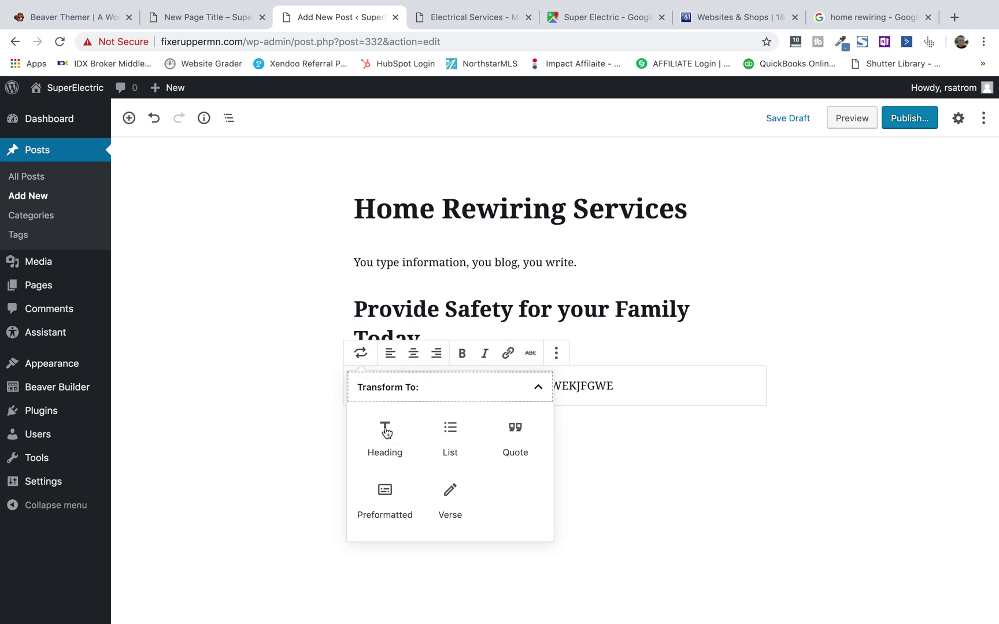
click(449, 428)
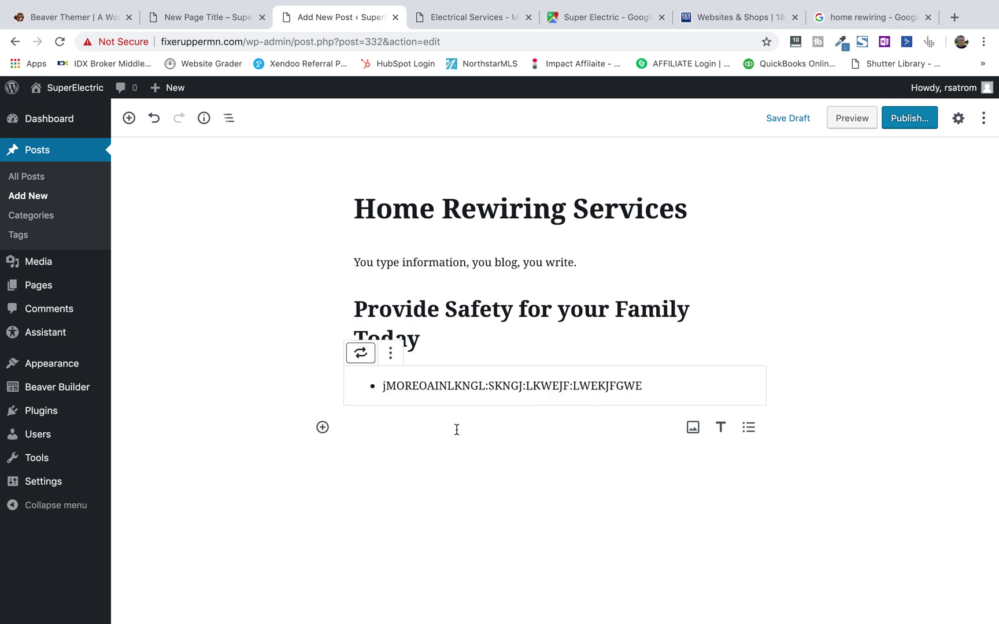
click(645, 385)
key(Return)
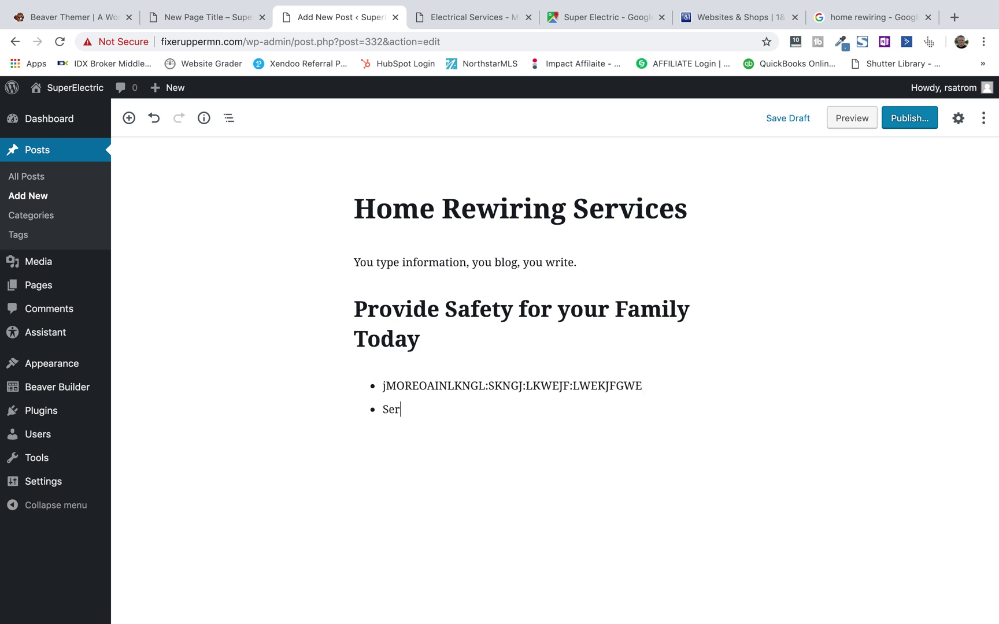
text(Secure)
key(Return)
text(Jump)
key(Return)
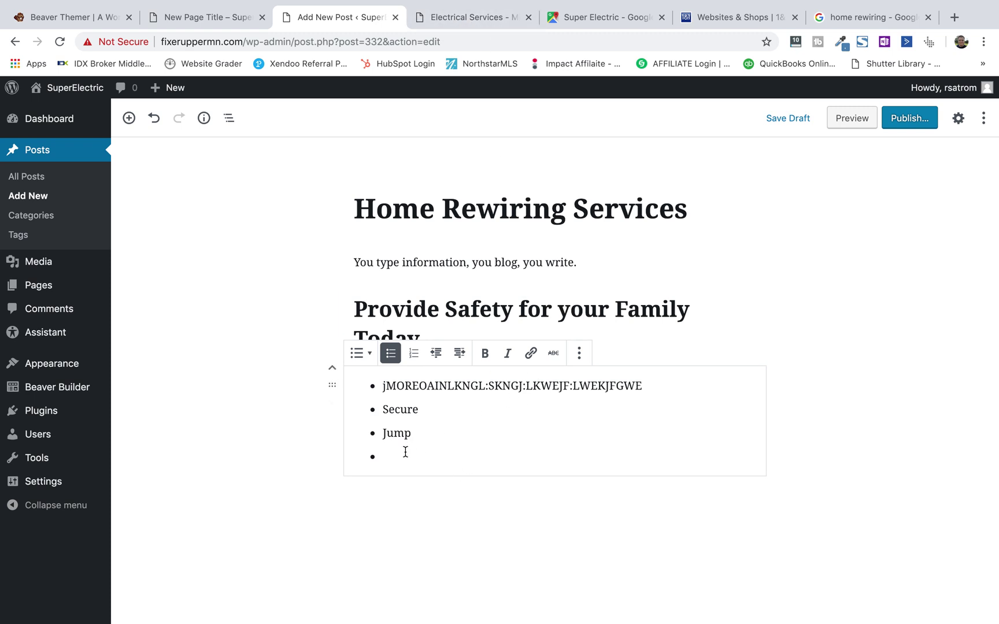
click(300, 462)
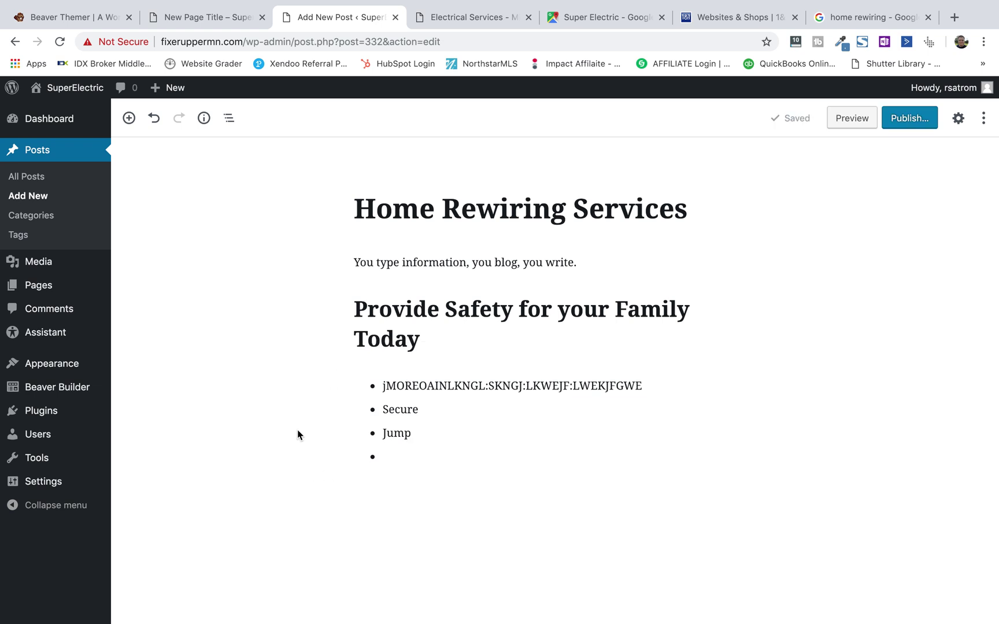
Insert a YouTube embed block below the list, then undo it.
click(127, 118)
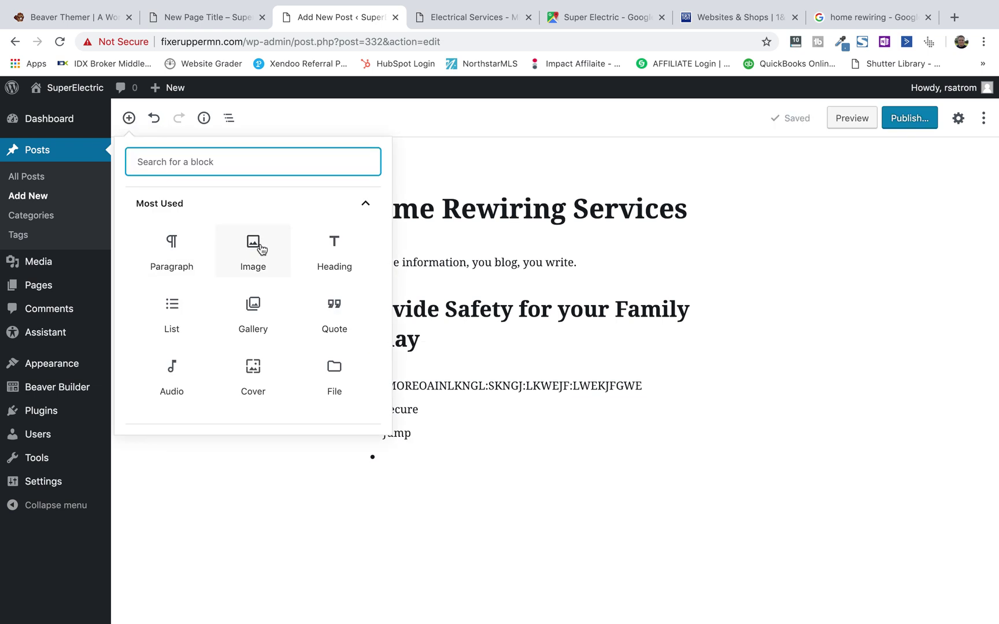
text(video)
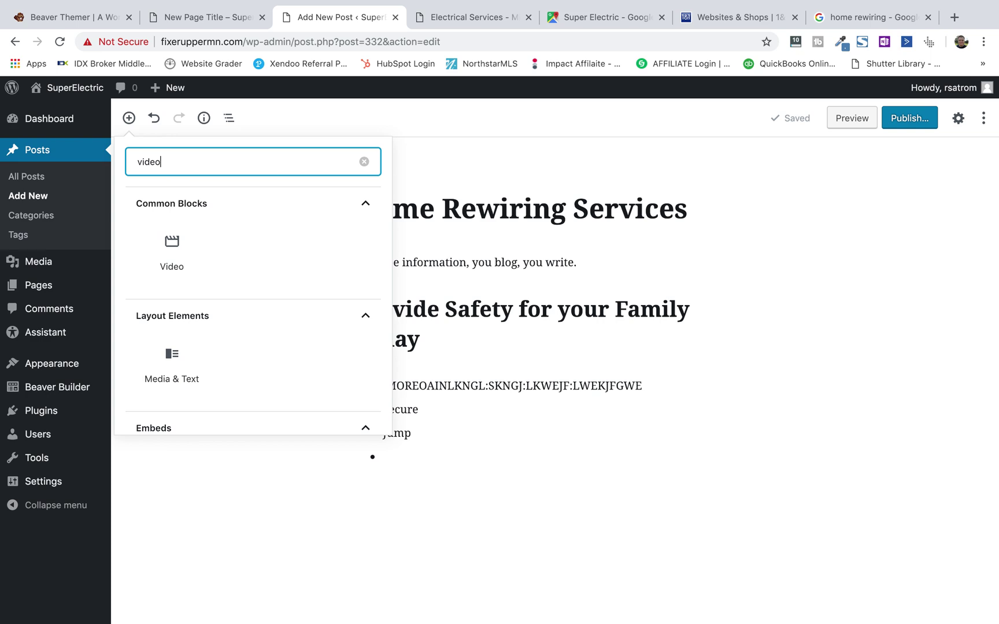
key(BackSpace)
key(BackSpace)
key(BackSpace)
key(BackSpace)
key(BackSpace)
text(yout)
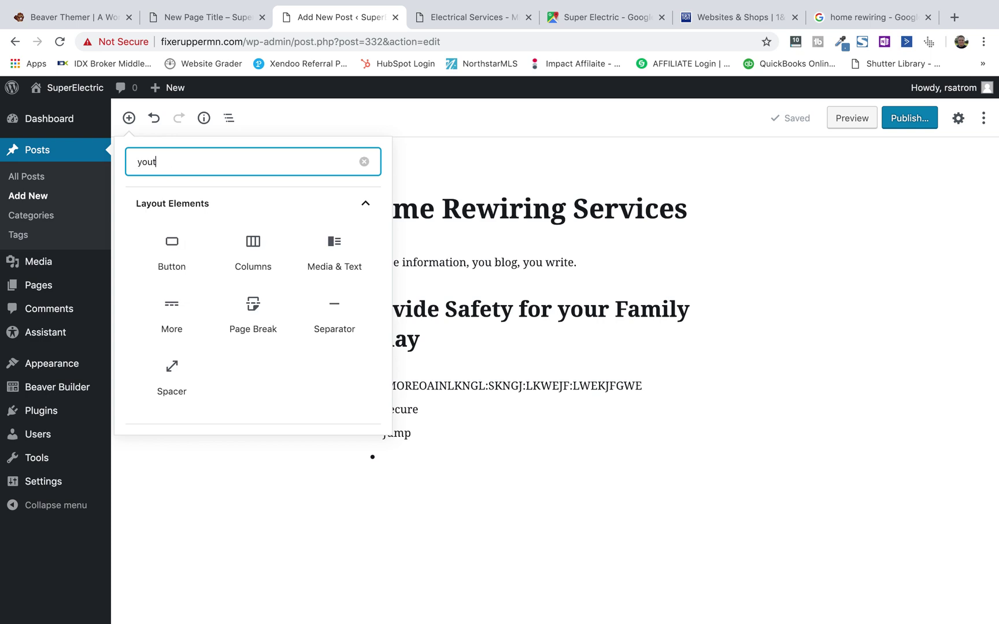
text(ue)
key(BackSpace)
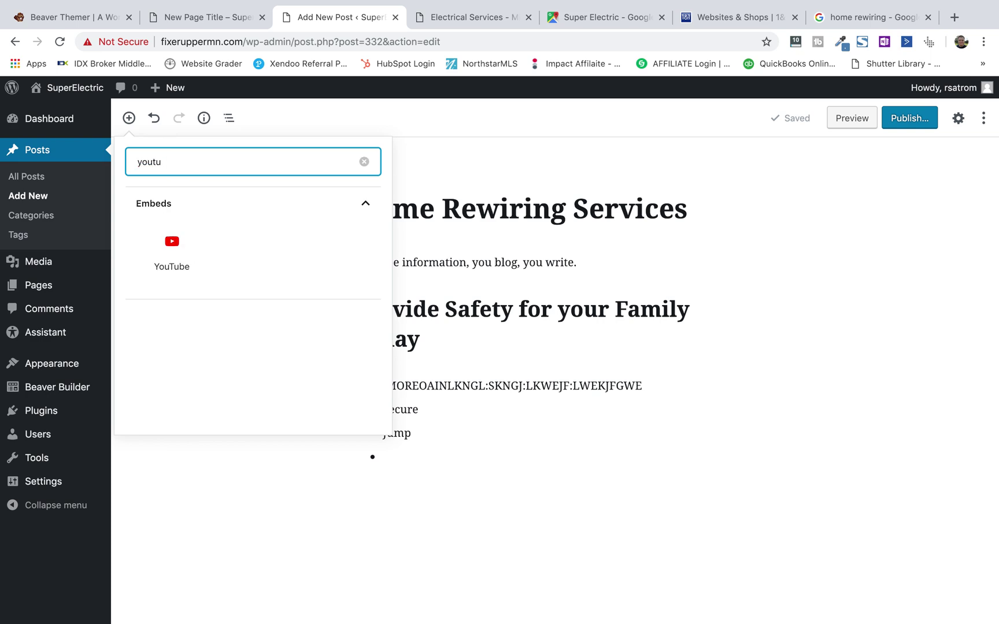
click(171, 270)
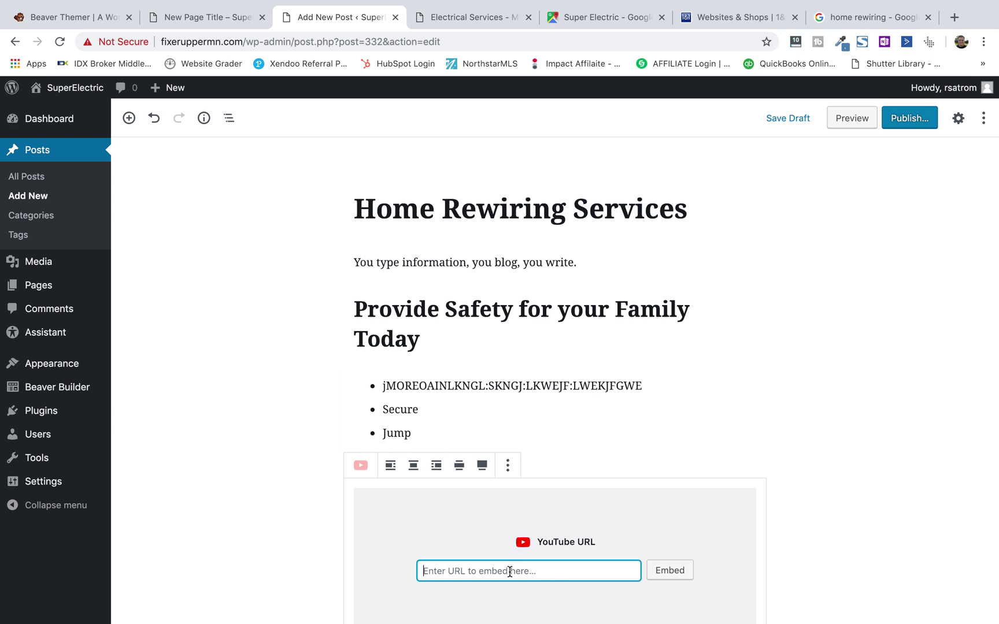
key(super+v)
key(super+z)
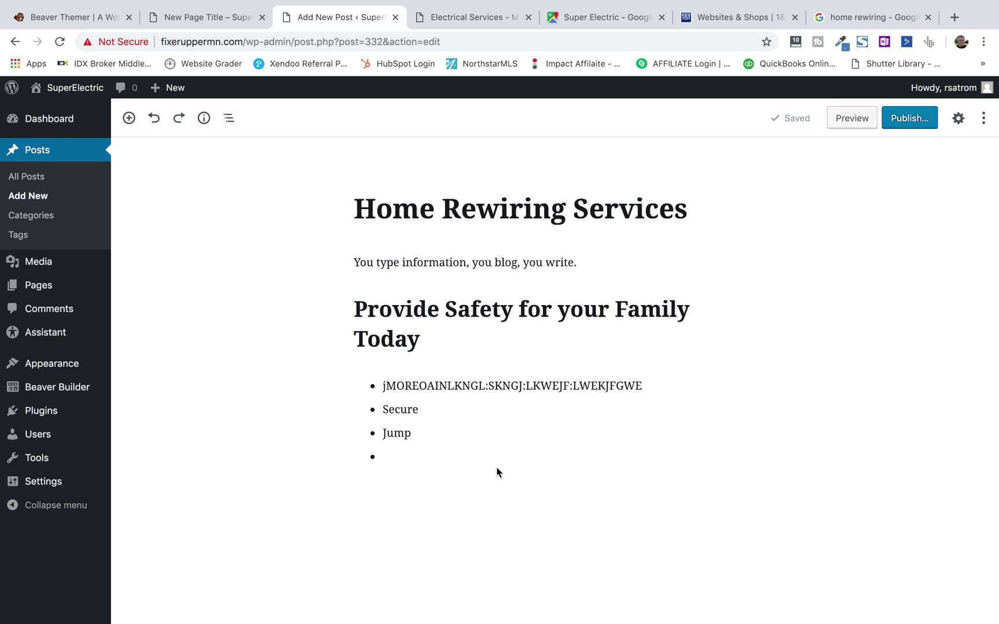
Preview the draft post in a new tab, then show the editor's Settings sidebar.
click(850, 118)
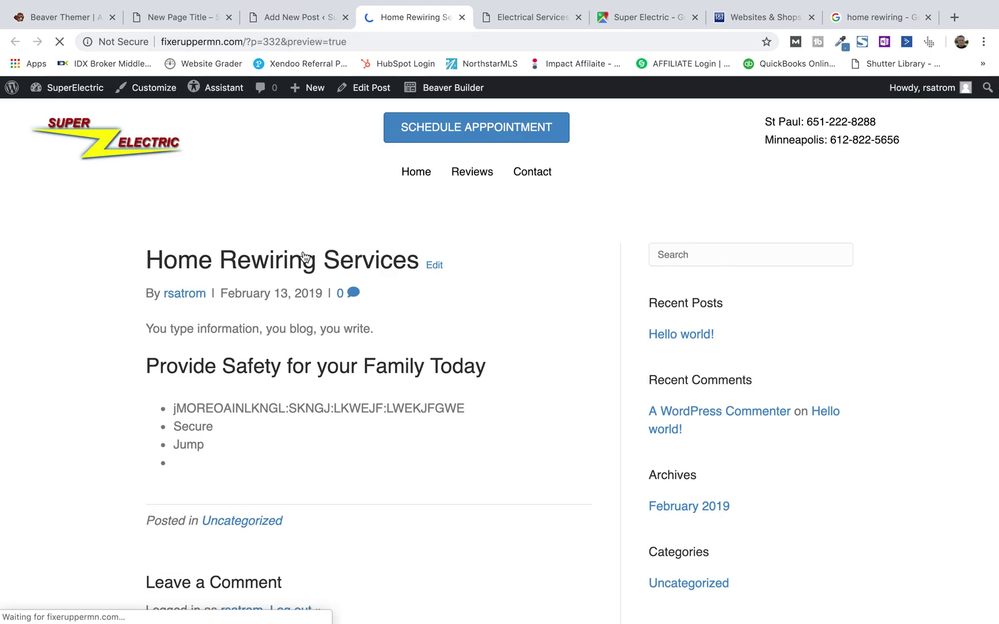
click(311, 25)
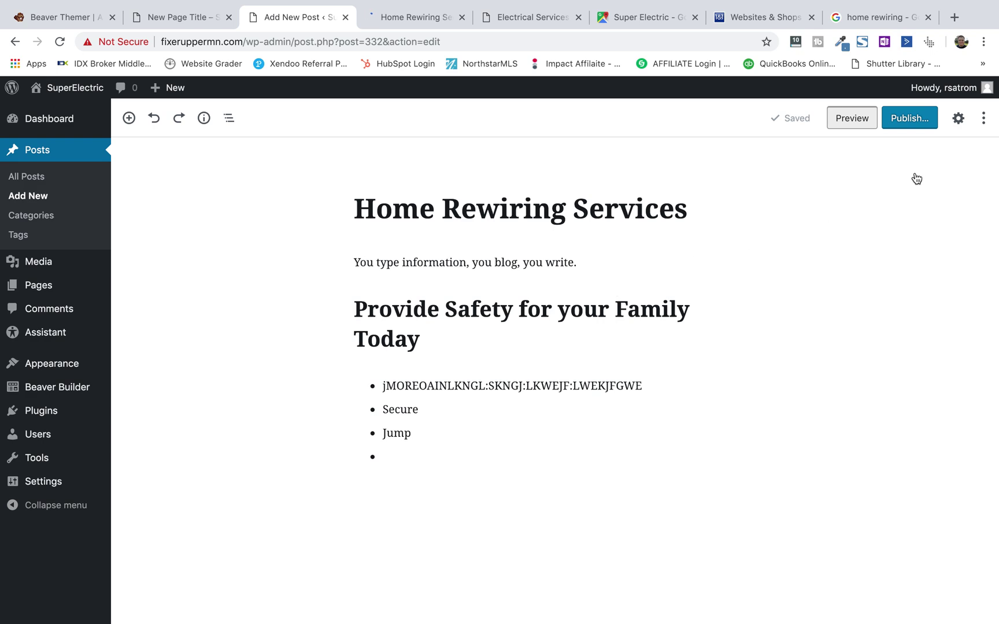
click(958, 119)
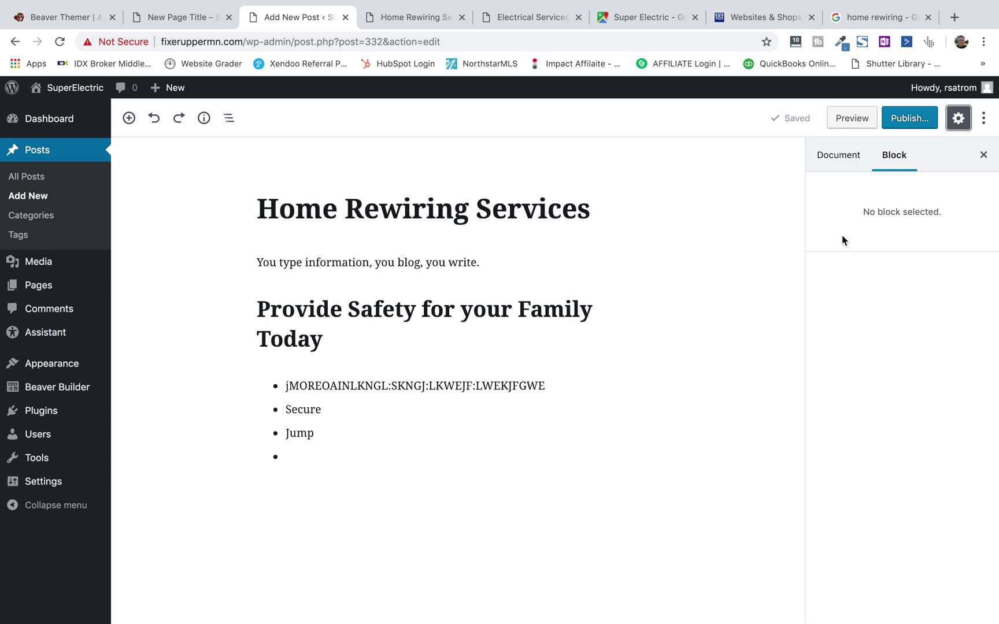
Reopen the post settings sidebar on the Document tab and expand Categories, showing only Uncategorized.
click(986, 118)
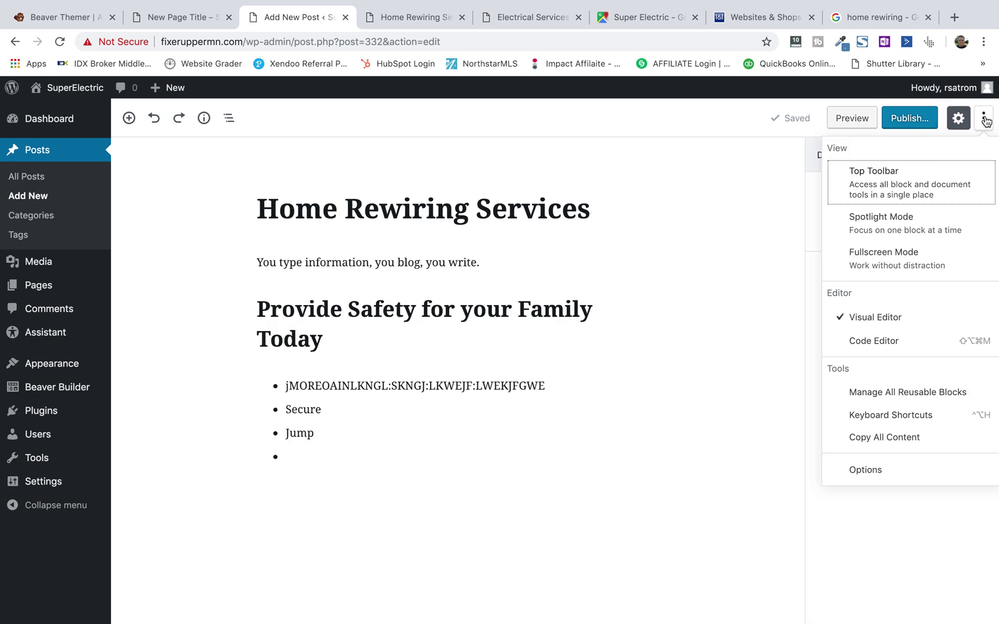
click(961, 120)
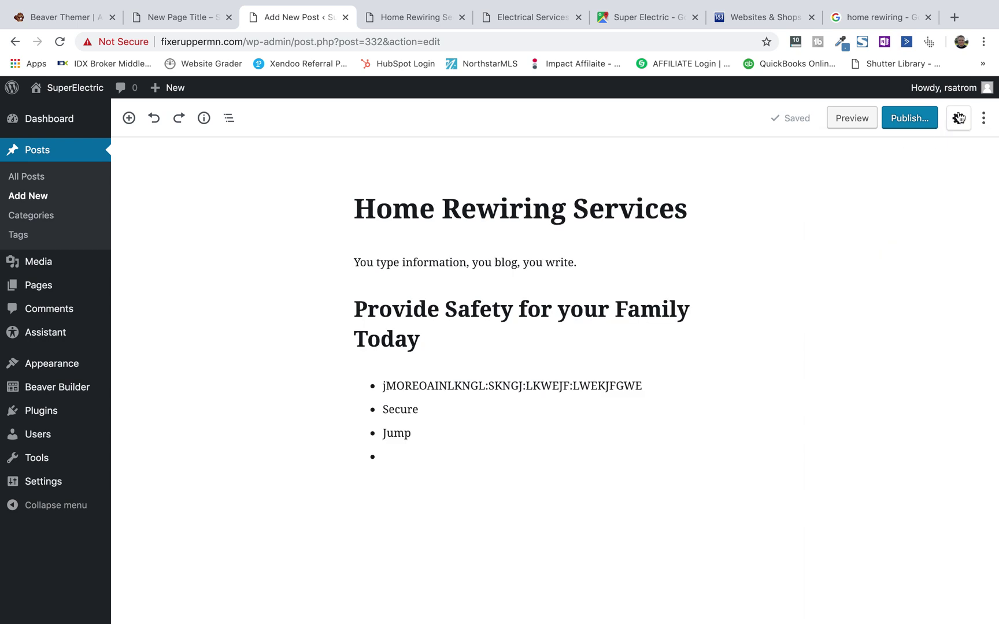
click(959, 119)
click(849, 160)
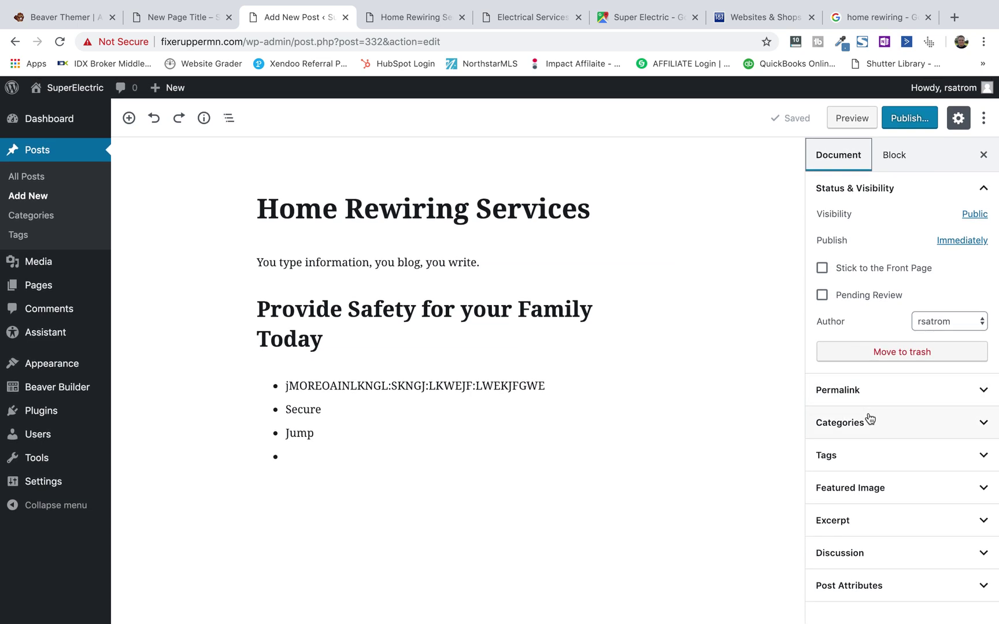
click(885, 429)
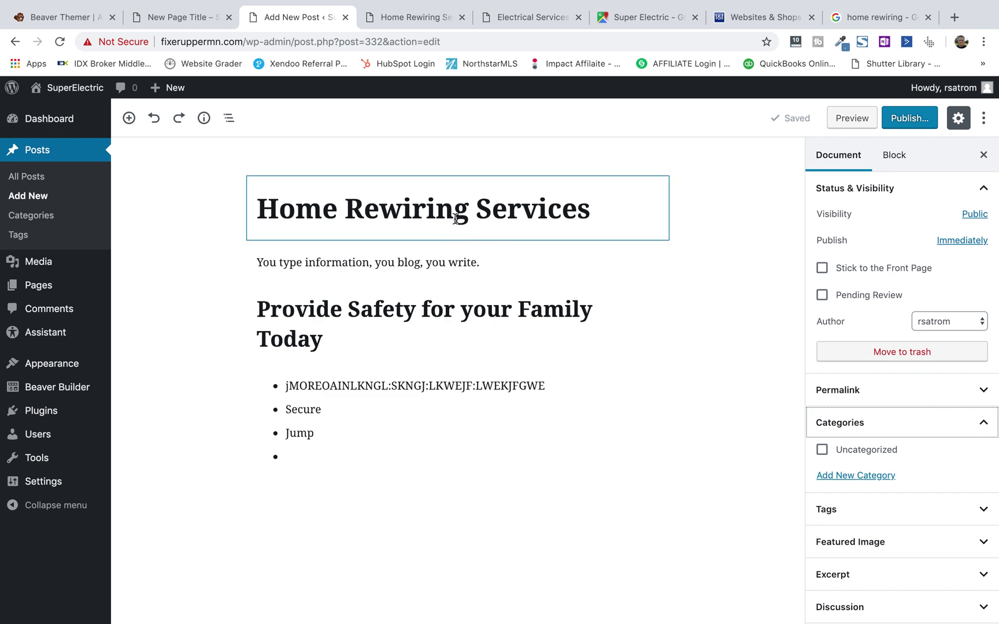
Create a new 'Home Rewiring' category and assign it to the post.
click(871, 488)
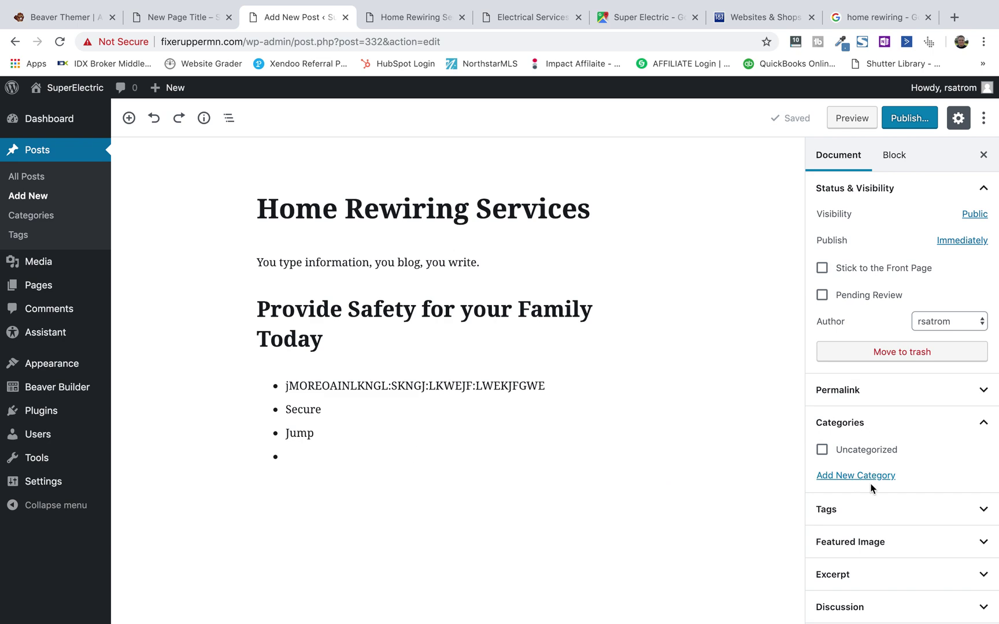
click(870, 475)
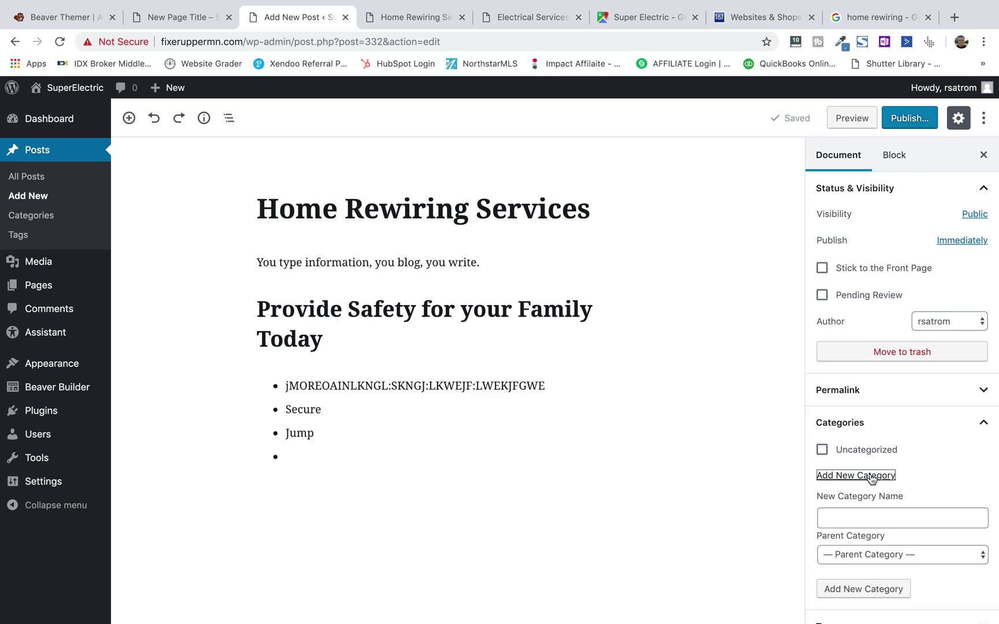
click(857, 515)
text(Home Rewiring)
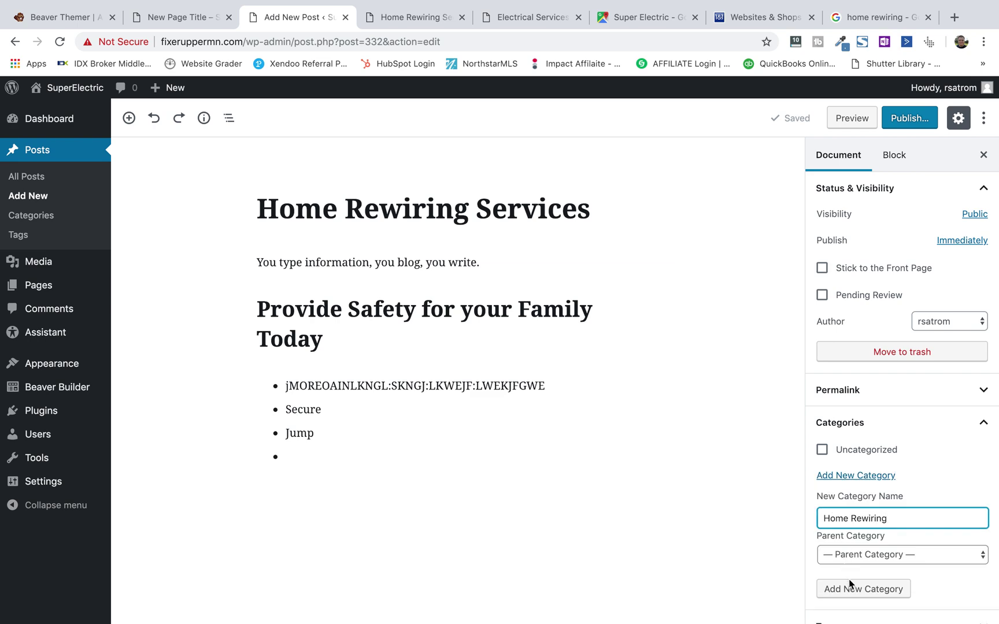
click(851, 588)
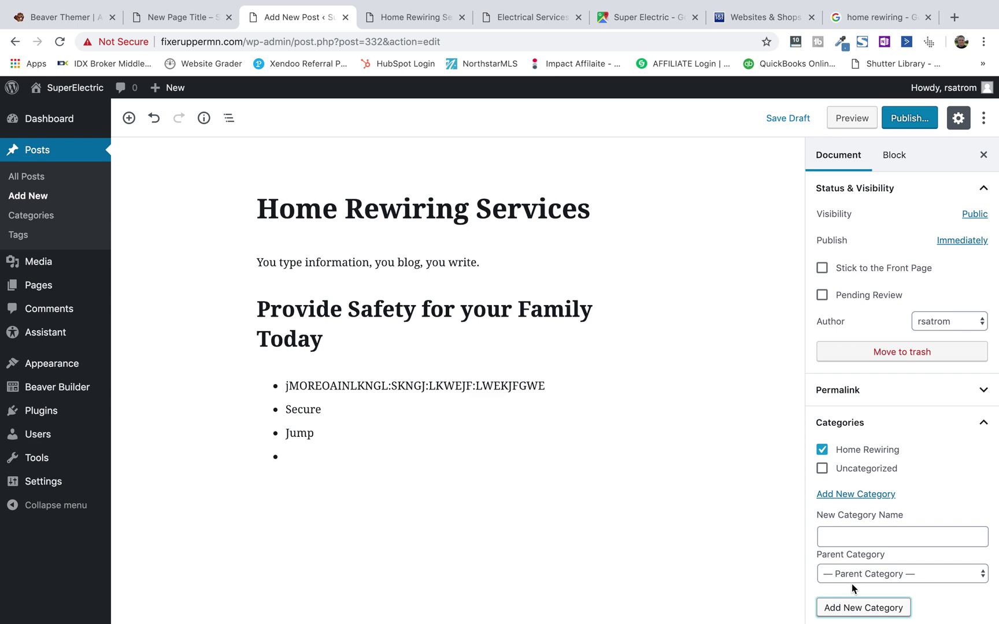
Tag the post with Home rewiring, safety and old wires.
scroll(847, 457, down, 5)
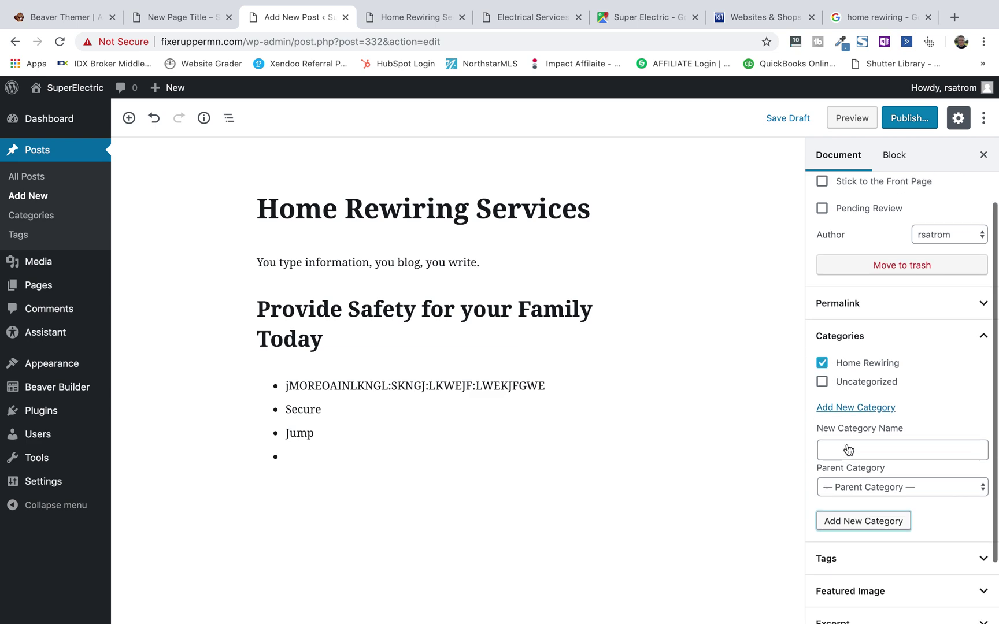
click(856, 477)
scroll(869, 462, down, 2)
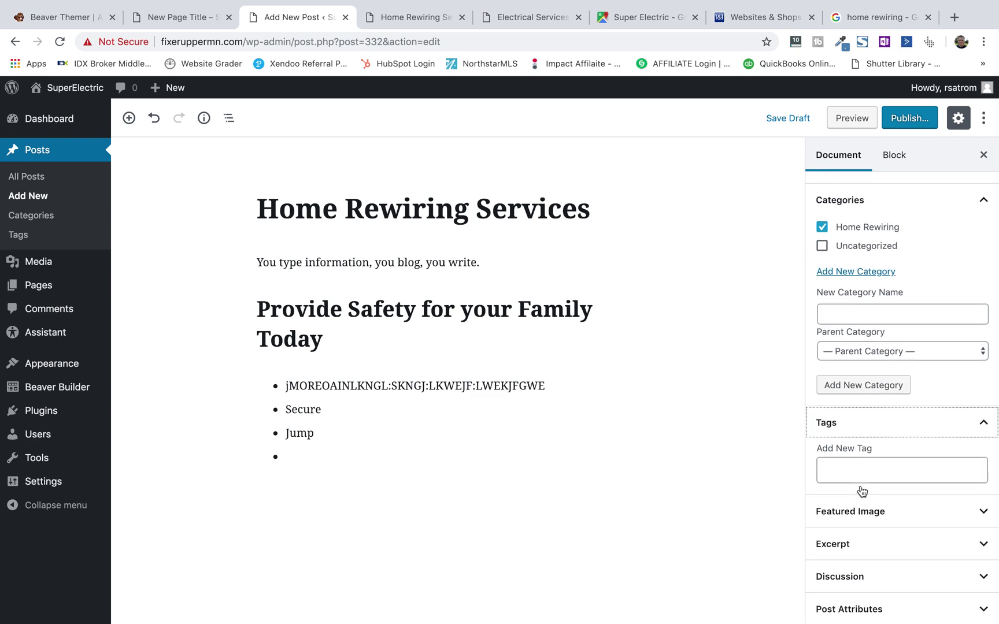
click(863, 469)
text(H)
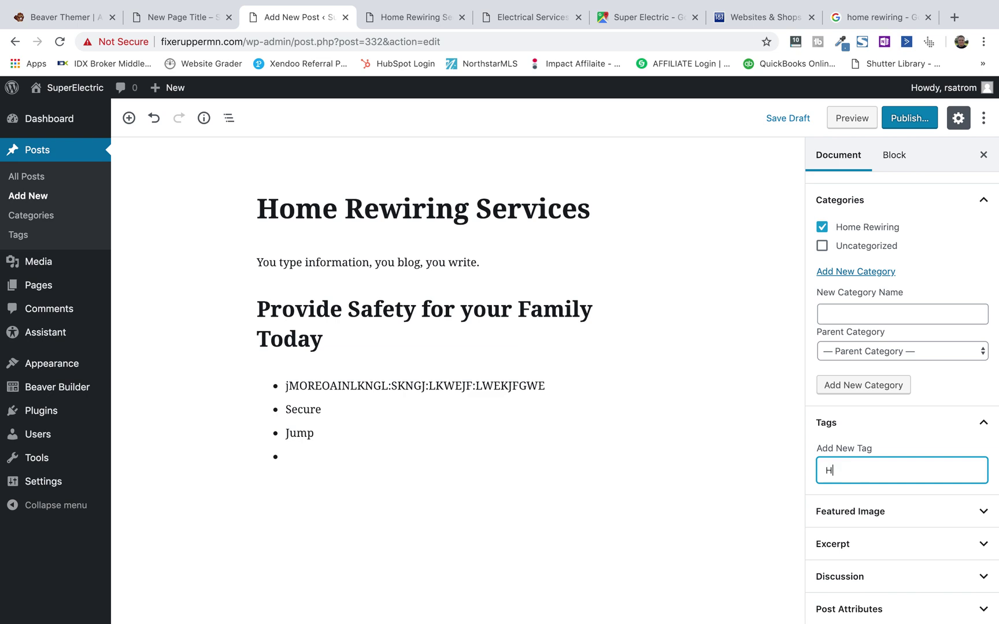
text(ome rewiring again)
key(Return)
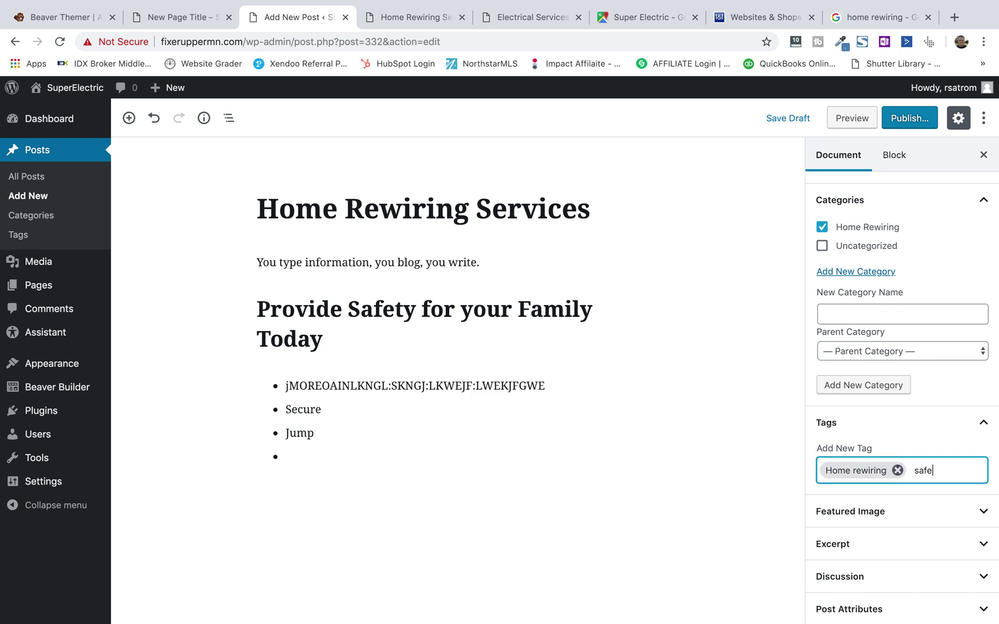
key(Return)
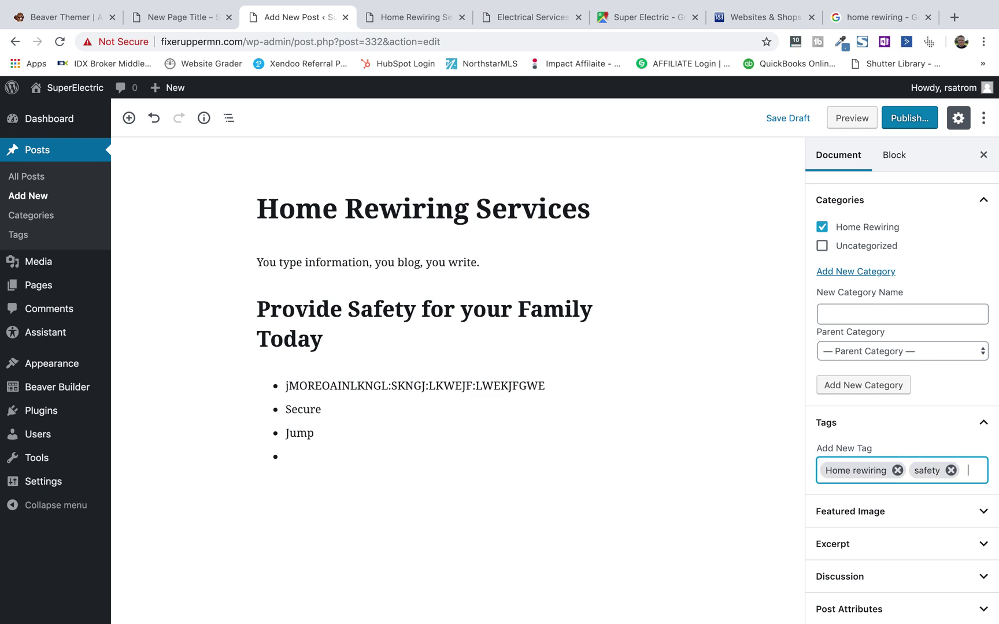
text(old wires)
key(Return)
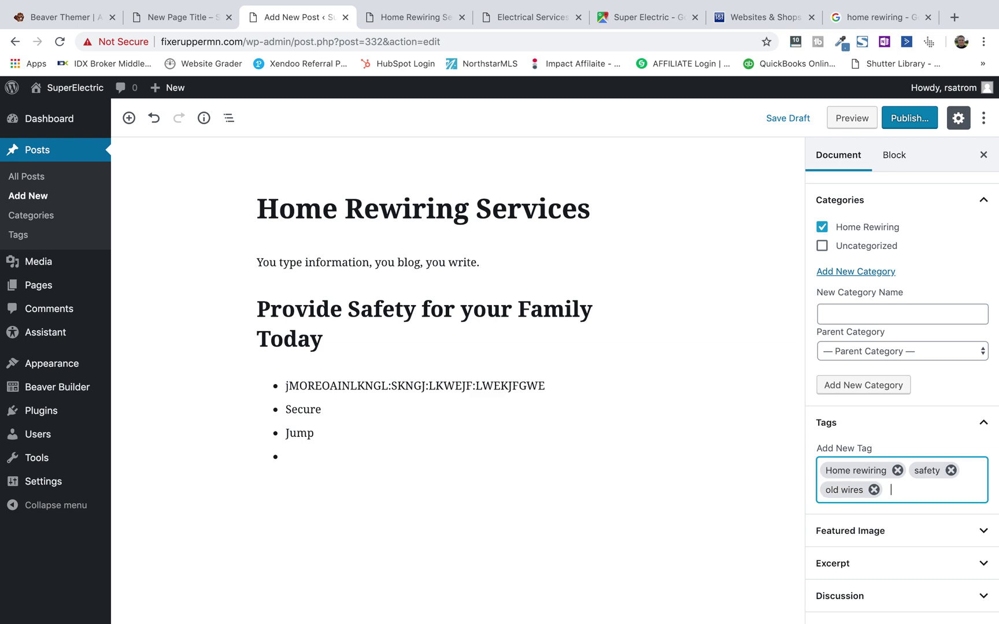
key(BackSpace)
key(ctrl+z)
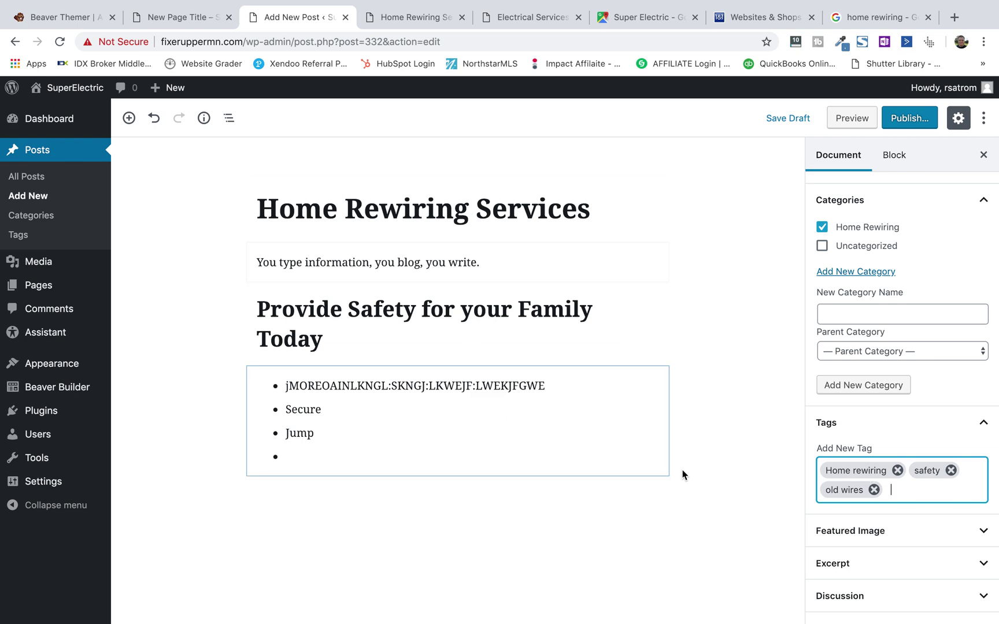
scroll(744, 449, down, 1)
Set the sunset-over-icy-water photo (Minnesota-115-of-116.jpg) from the Media Library as the featured image.
scroll(881, 498, down, 1)
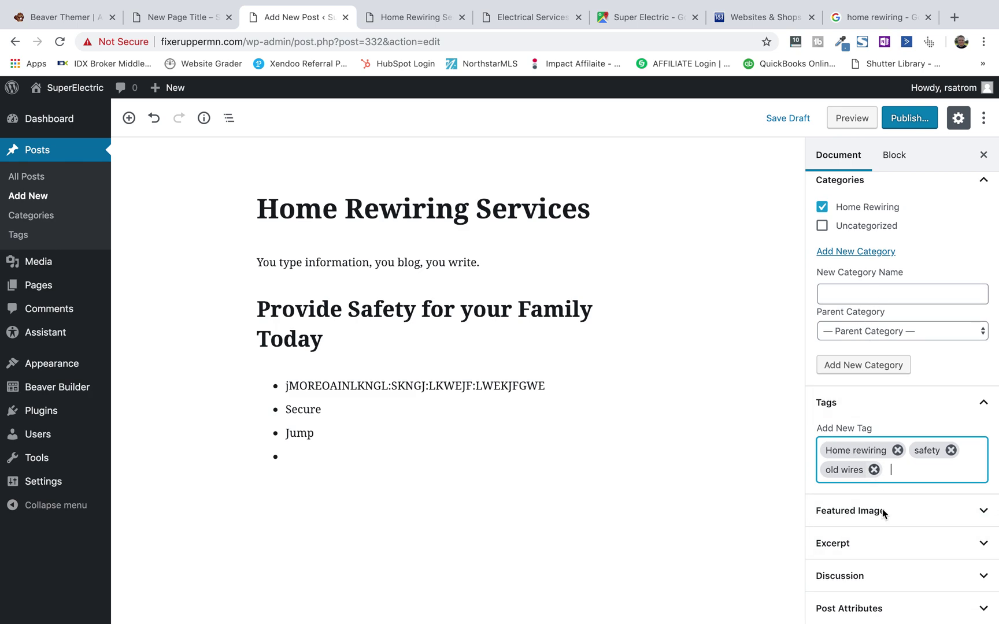
click(851, 516)
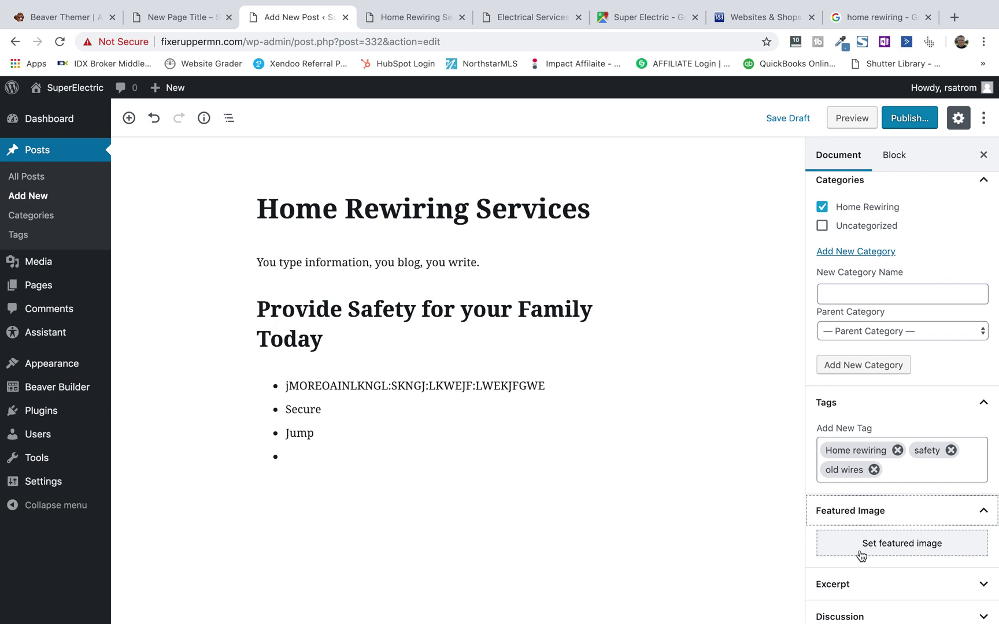
click(887, 542)
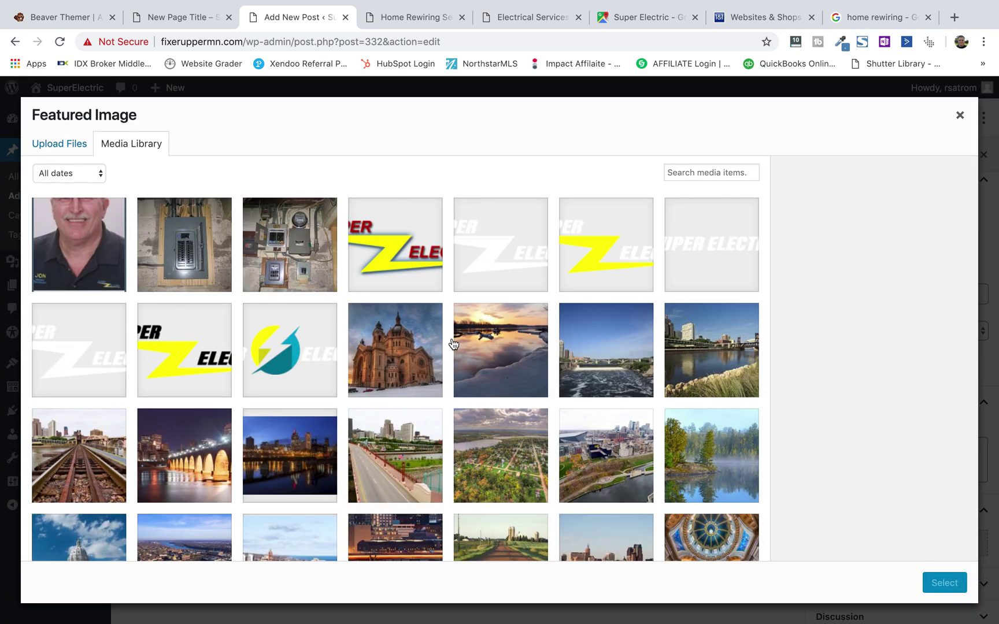
click(497, 357)
click(947, 579)
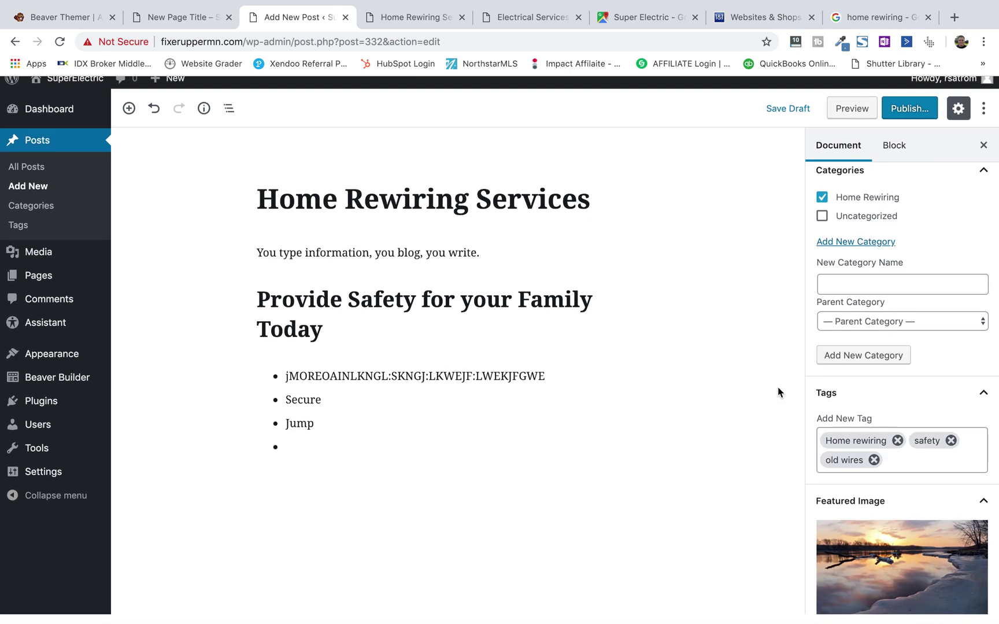
Load feedbackwrench.com in the Home Rewiring preview tab.
click(442, 19)
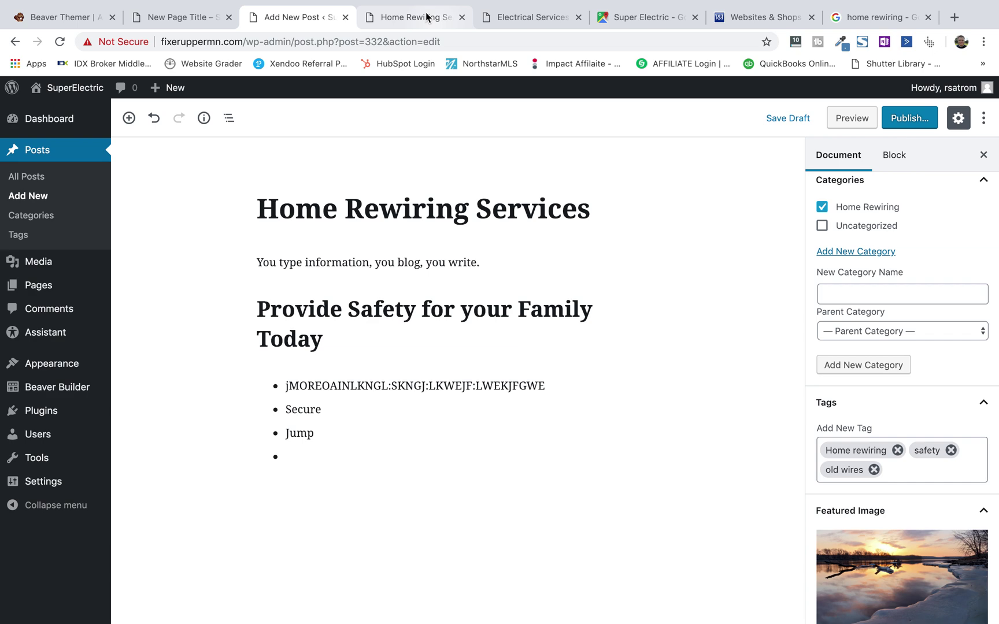
click(443, 43)
text(fe)
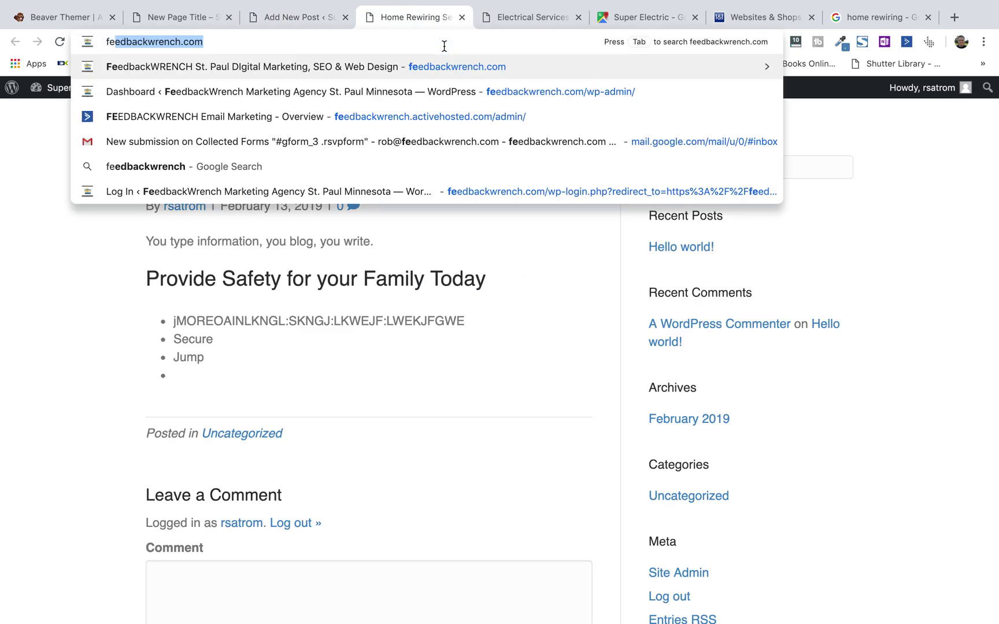
key(Return)
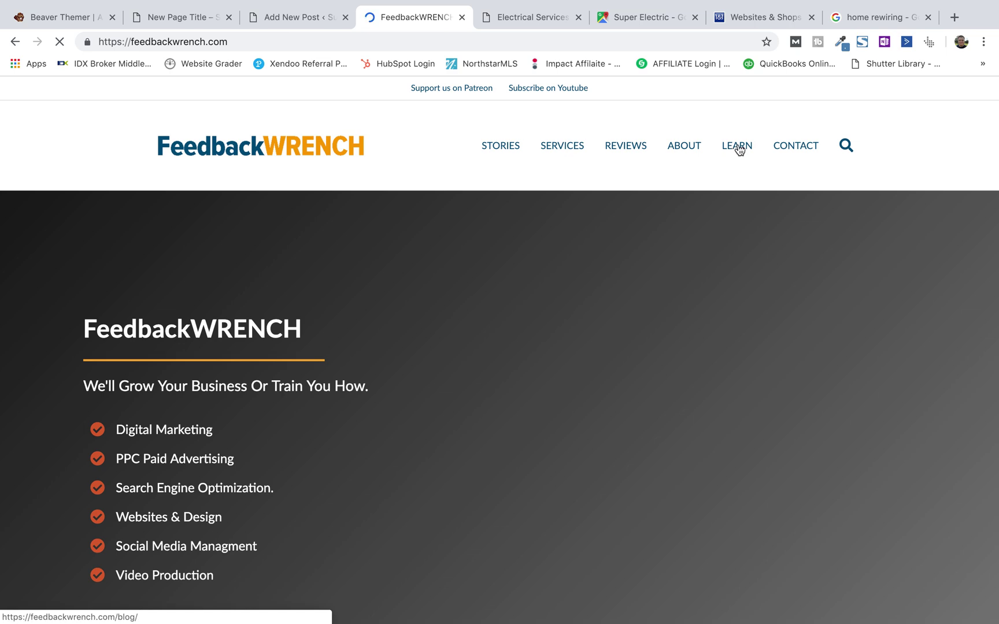
Browse the FeedbackWrench blog listings, then return to the Add New Post tab.
click(738, 148)
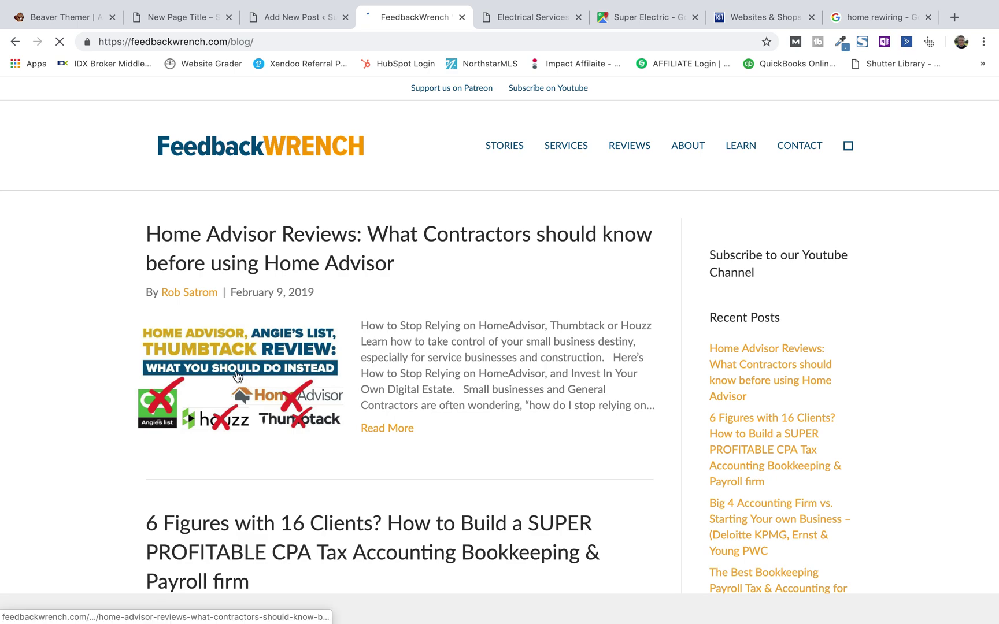
scroll(237, 373, down, 3)
scroll(374, 351, down, 3)
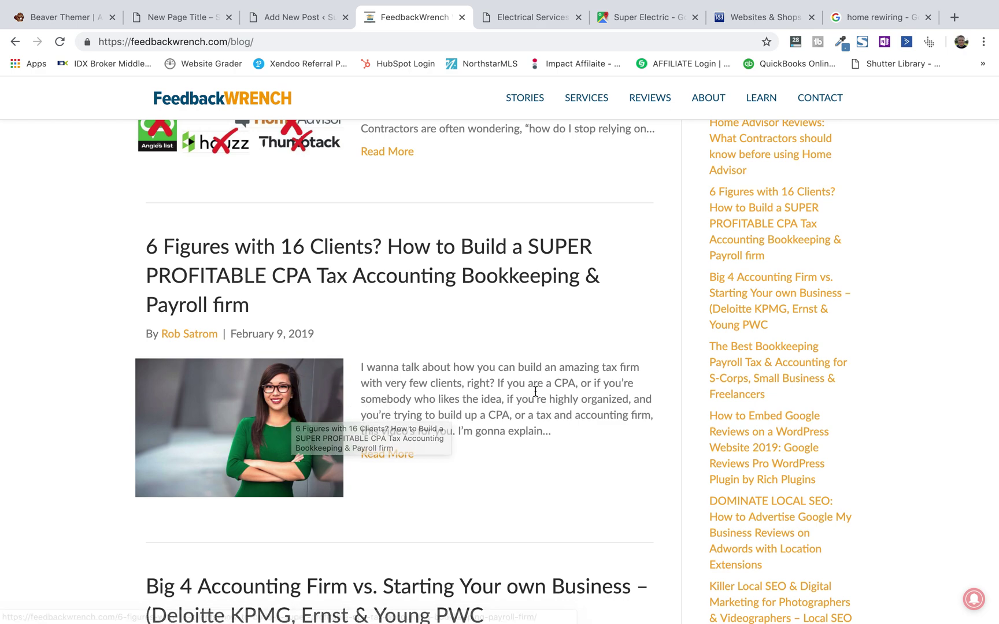
click(299, 16)
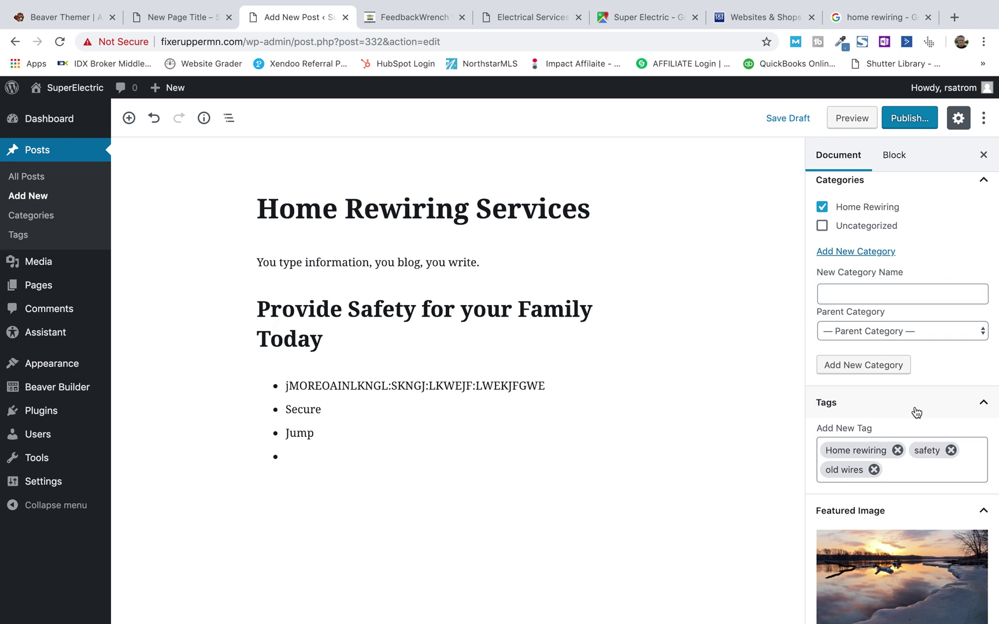
Go to the Plugins admin page, confirming that the unsaved post editor should be left.
scroll(916, 412, down, 3)
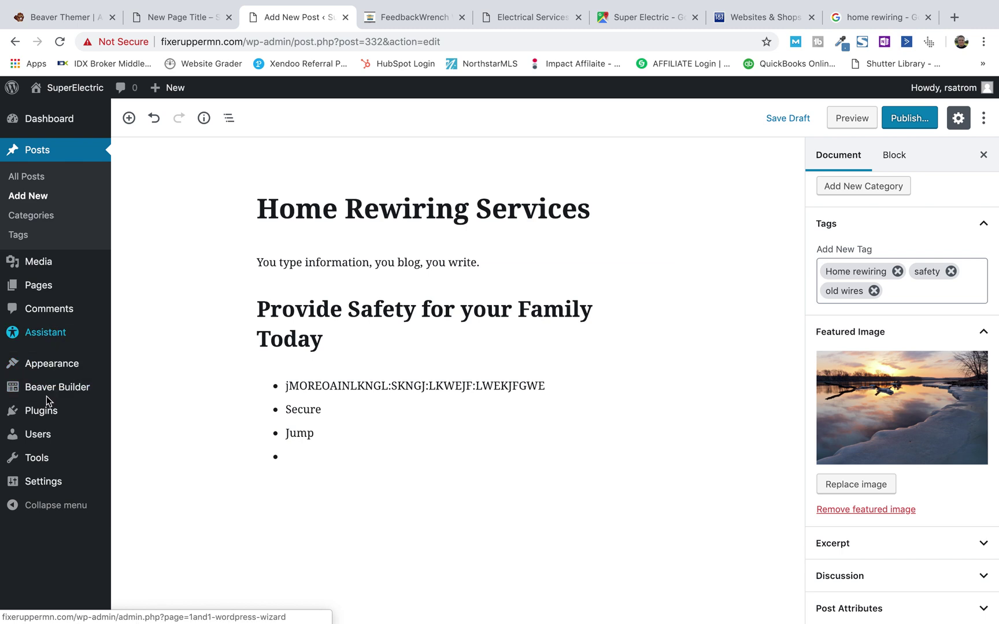
mouse_move(46, 412)
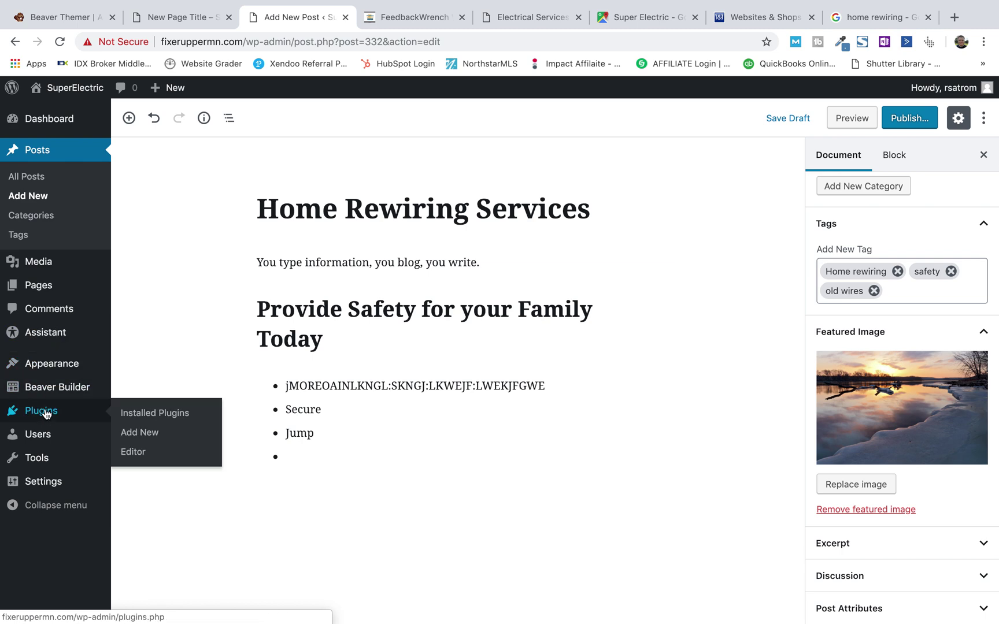
click(46, 413)
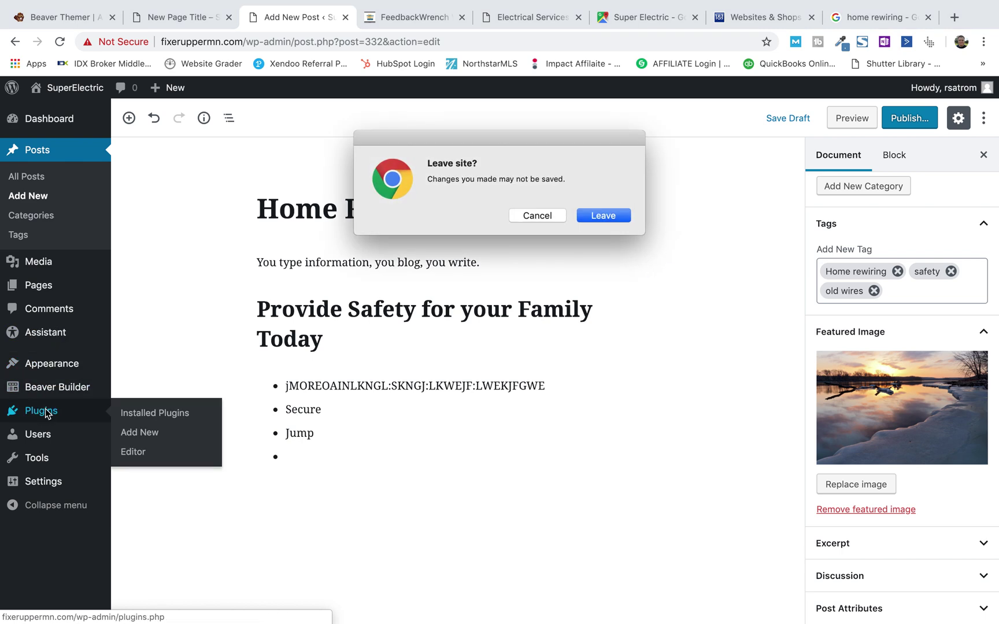
click(607, 216)
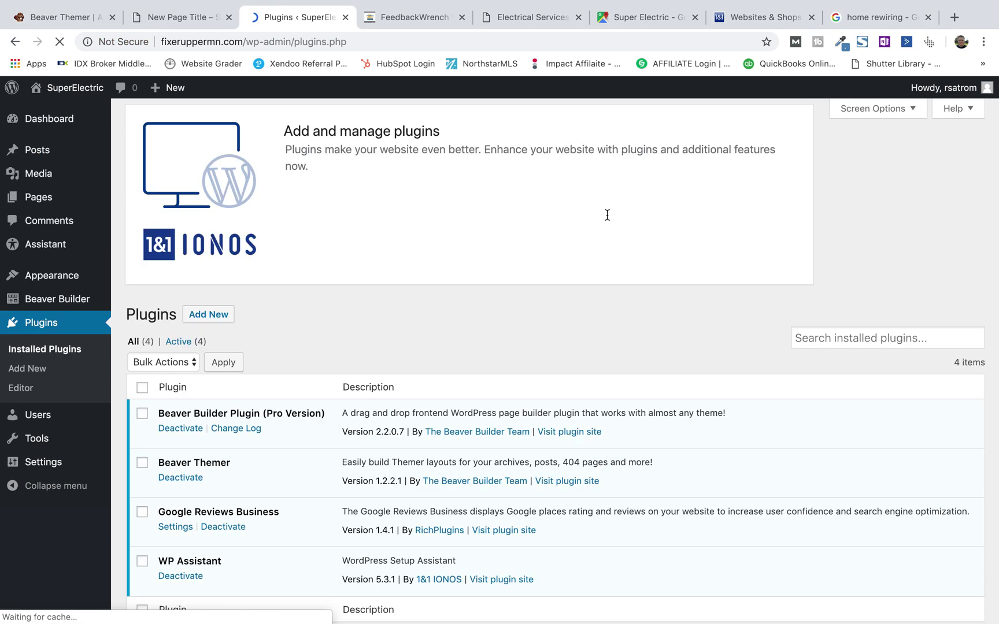
scroll(489, 312, down, 3)
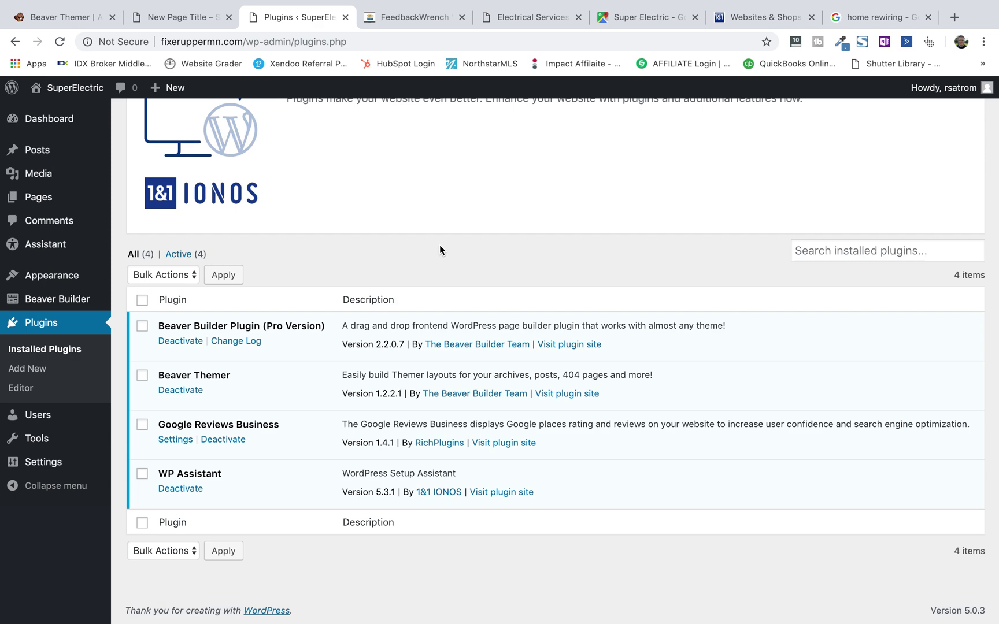
scroll(440, 249, up, 3)
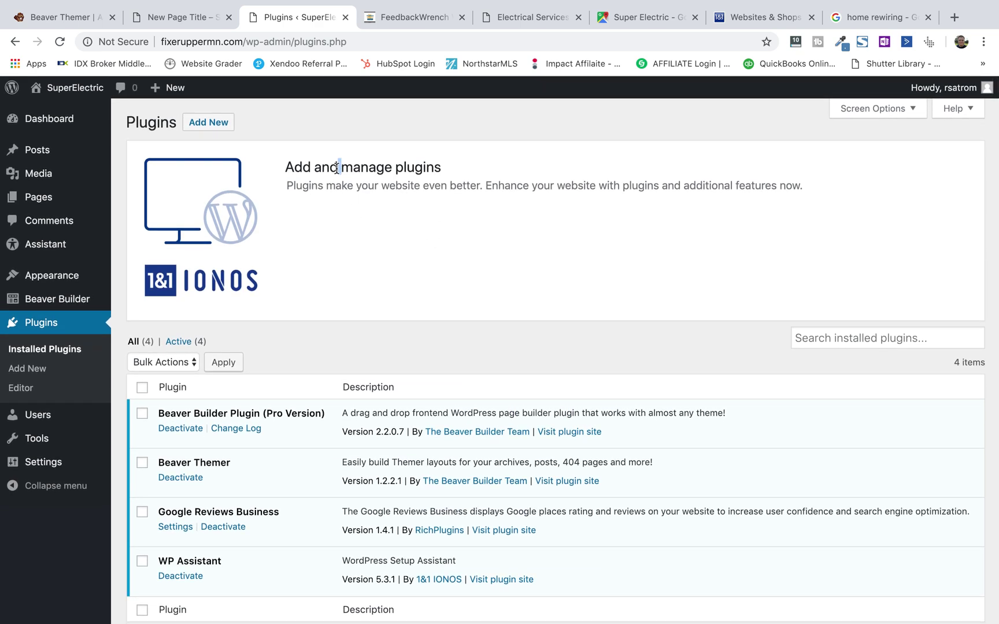
triple_click(336, 170)
triple_click(361, 186)
click(322, 163)
mouse_move(607, 5)
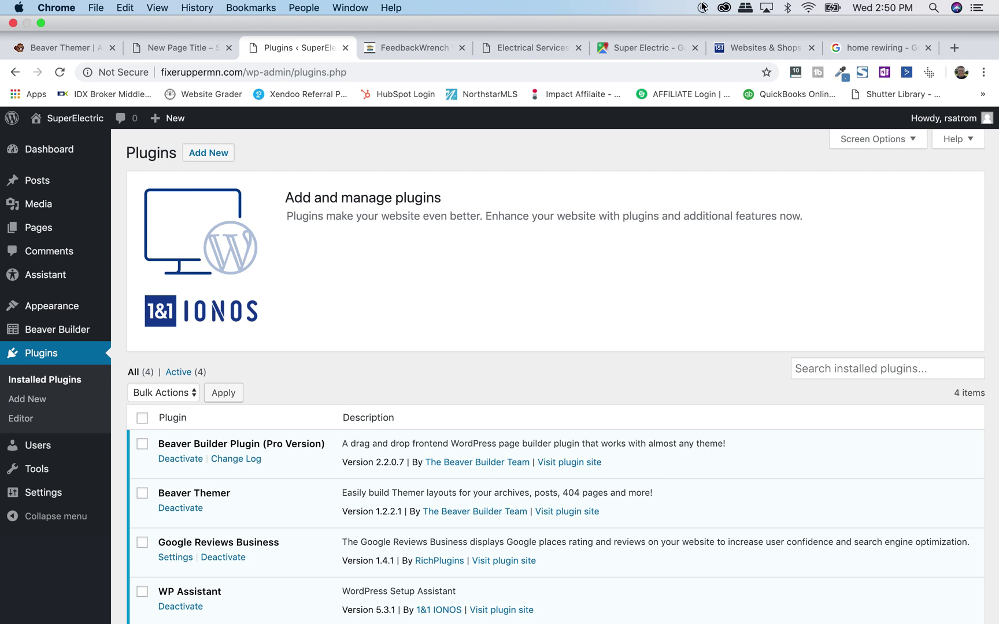